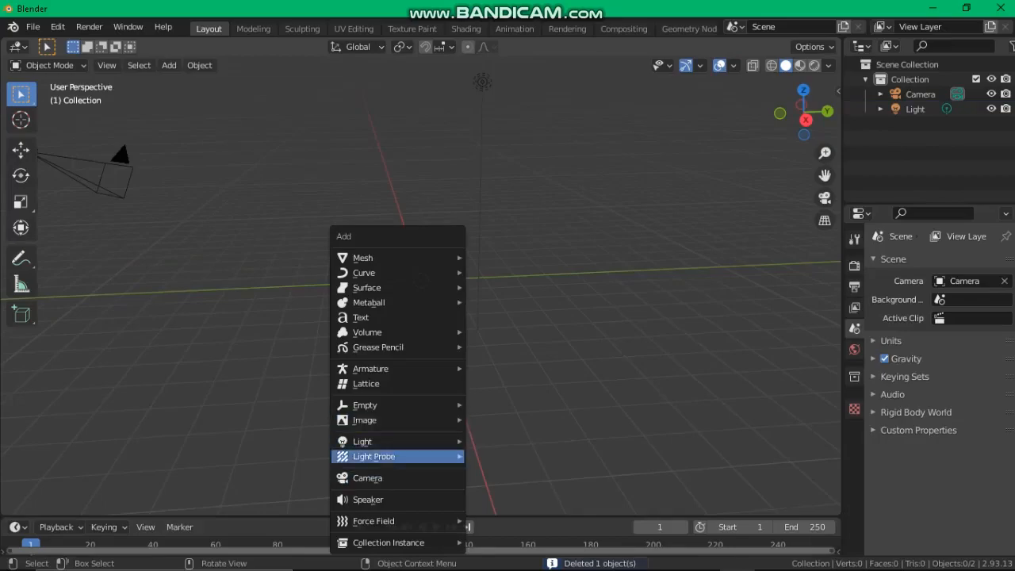
# Load the clean white mug photo from Downloads into the scene as a reference image
pyautogui.click(518, 449)
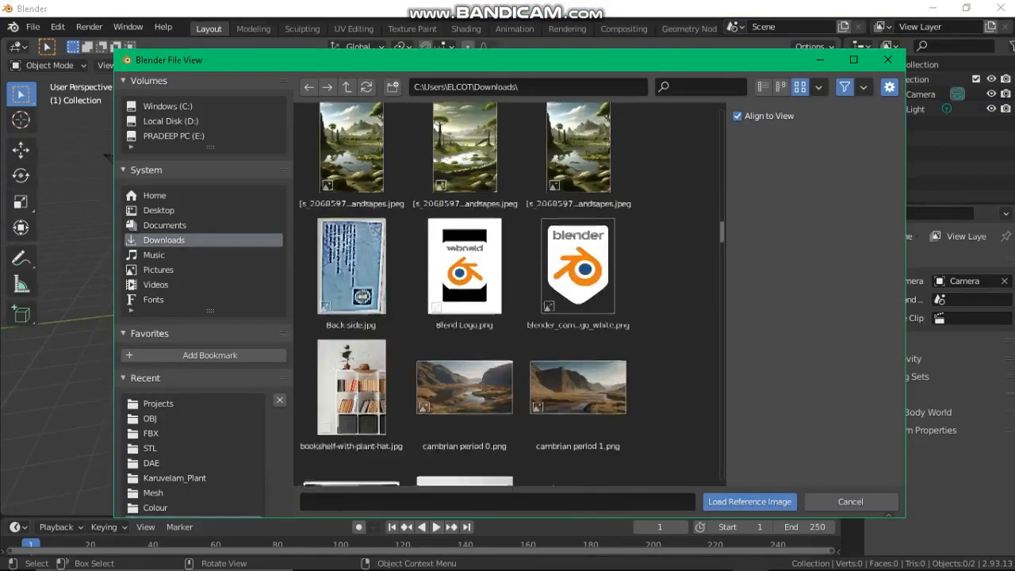
pyautogui.scroll(-3, 507, 294)
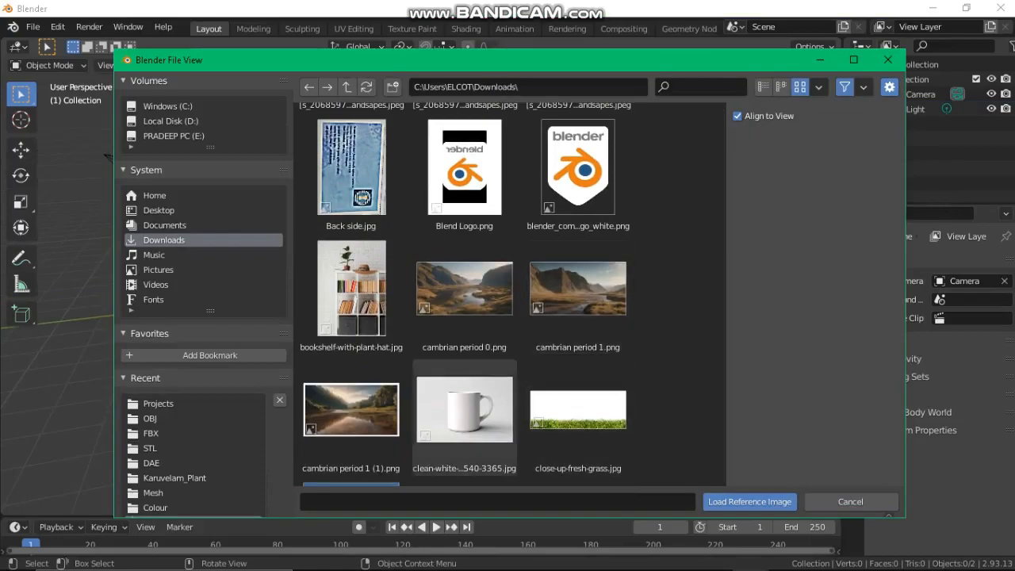
pyautogui.doubleClick(464, 409)
# Clear the reference image's rotation and rotate it 90° about the global X axis so it stands upright
pyautogui.moveTo(507, 317); pyautogui.dragTo(581, 321, button='middle')
pyautogui.moveTo(577, 88); pyautogui.dragTo(493, 77, button='middle')
pyautogui.hotkey('alt', 'r')
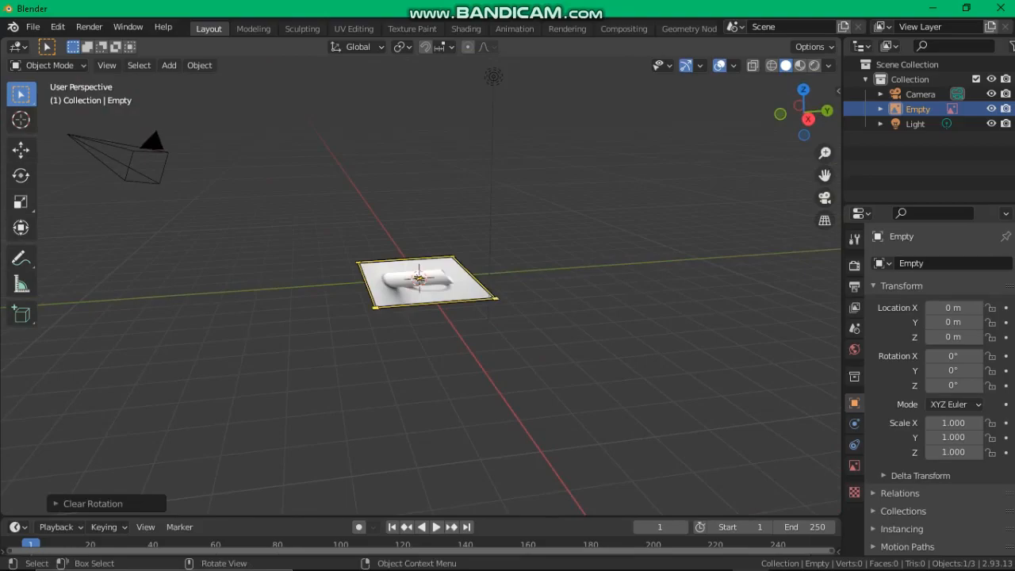
pyautogui.moveTo(493, 76); pyautogui.dragTo(610, 90, button='middle')
pyautogui.write('r')
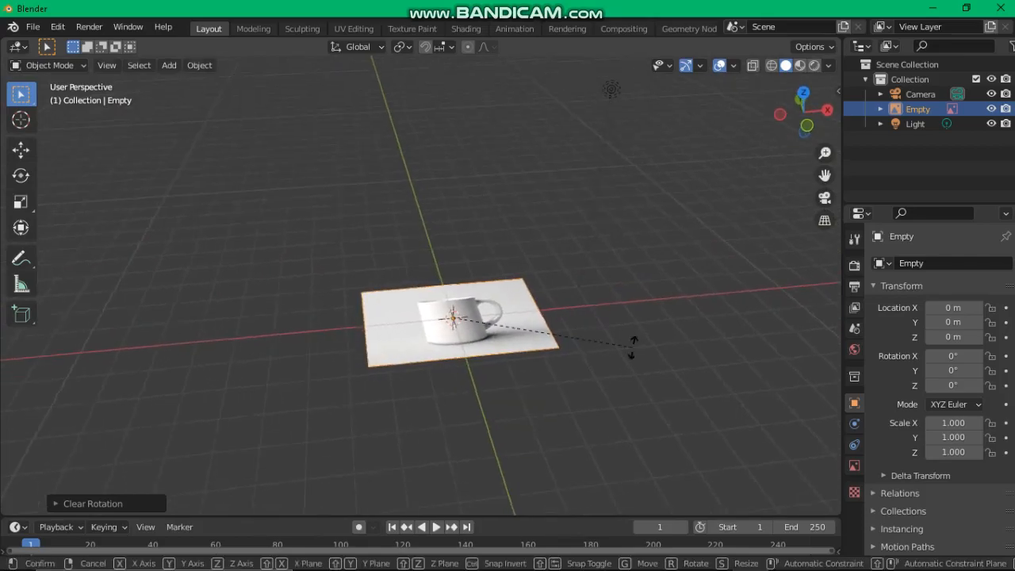
pyautogui.write('x')
pyautogui.write('90')
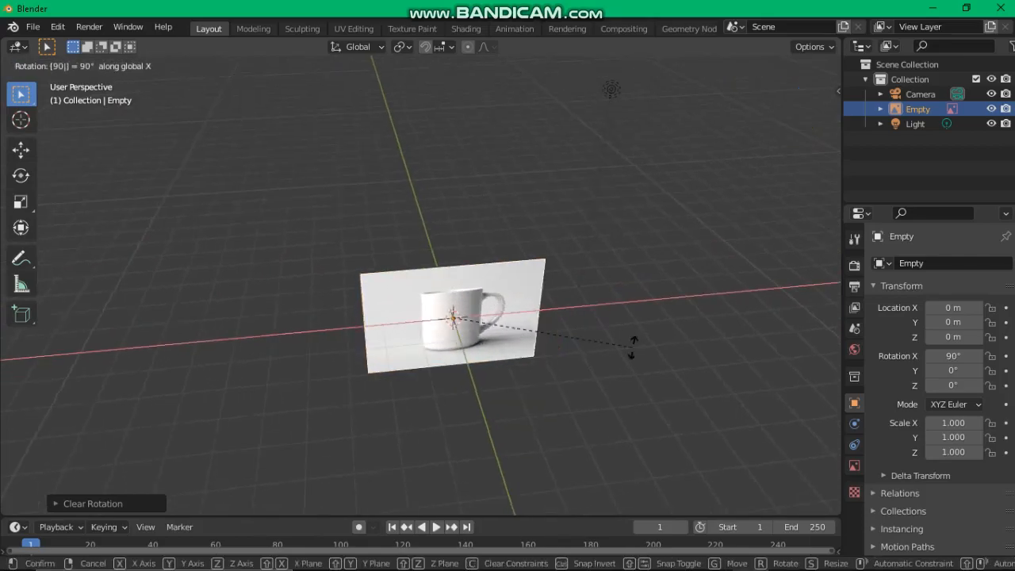
pyautogui.press('Return')
# Move the reference image back about 3.5 m along the Y axis, away from the origin
pyautogui.moveTo(452, 317); pyautogui.dragTo(591, 276, button='middle')
pyautogui.press('g')
pyautogui.press('y')
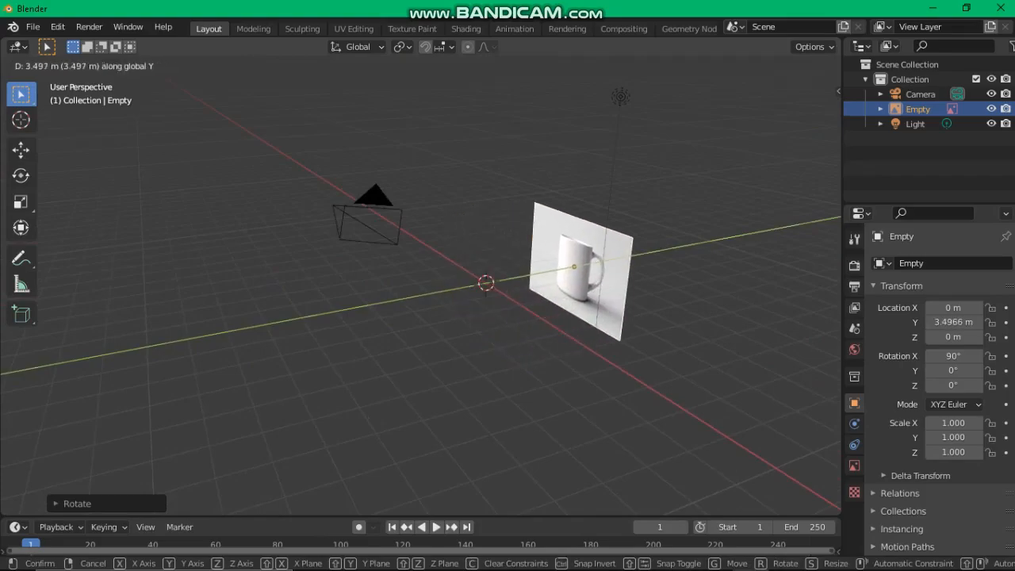
pyautogui.press('Return')
# Raise the reference image along Z in front view with two 1 m moves
pyautogui.press('KP_1')
pyautogui.press('KP_1')
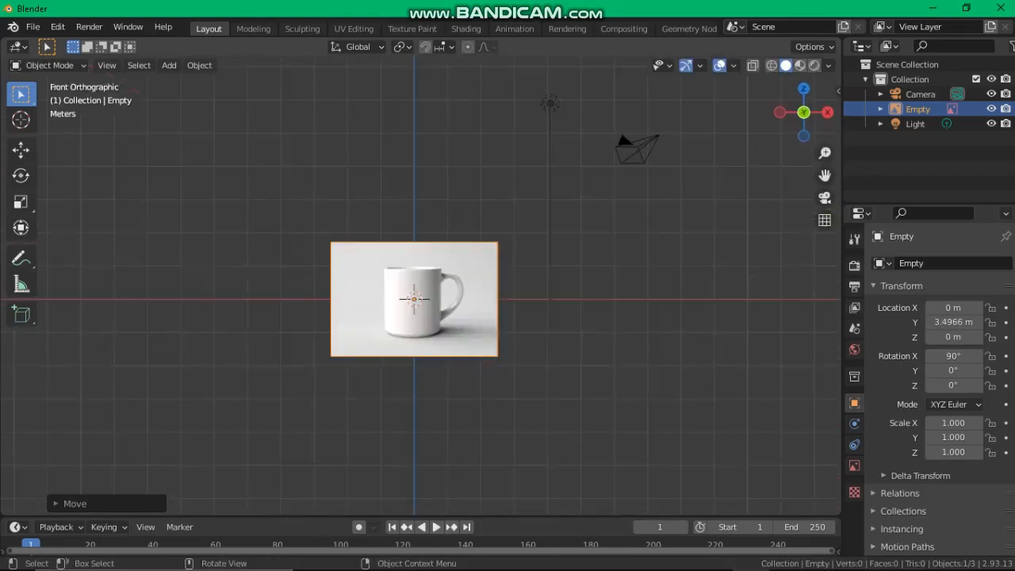
pyautogui.write('gz1')
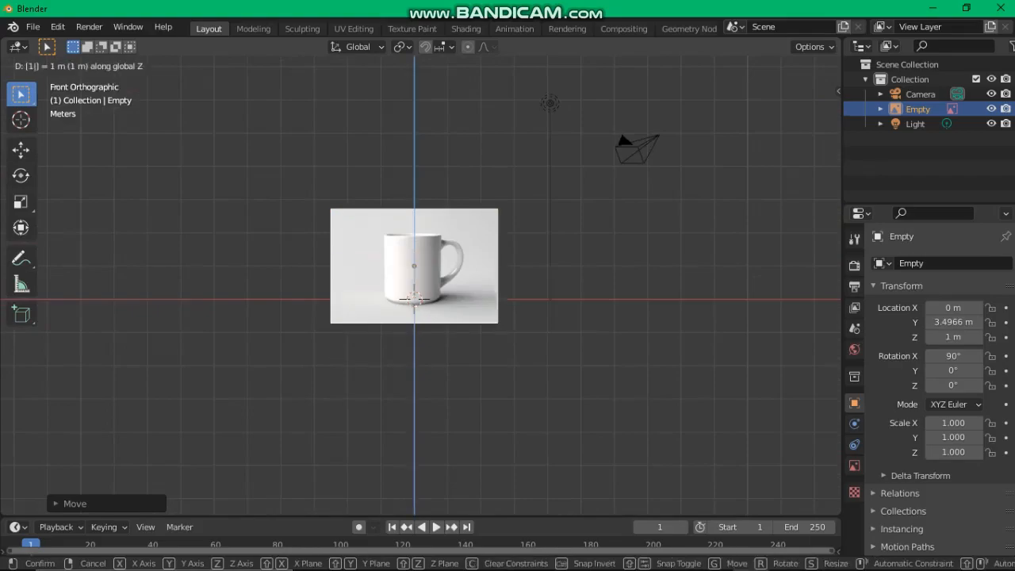
pyautogui.press('Return')
pyautogui.write('gz1')
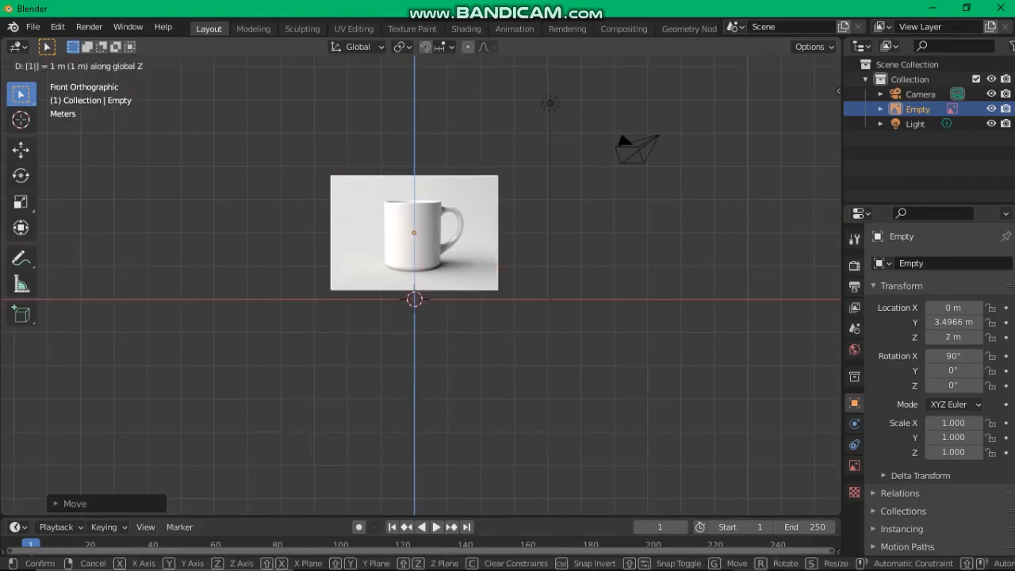
pyautogui.press('Return')
# Add a cylinder mesh at the world origin in Edit Mode of an emptied cube object
pyautogui.moveTo(507, 357); pyautogui.dragTo(539, 333, button='middle')
pyautogui.moveTo(577, 75); pyautogui.dragTo(586, 94, button='middle')
pyautogui.press('KP_1')
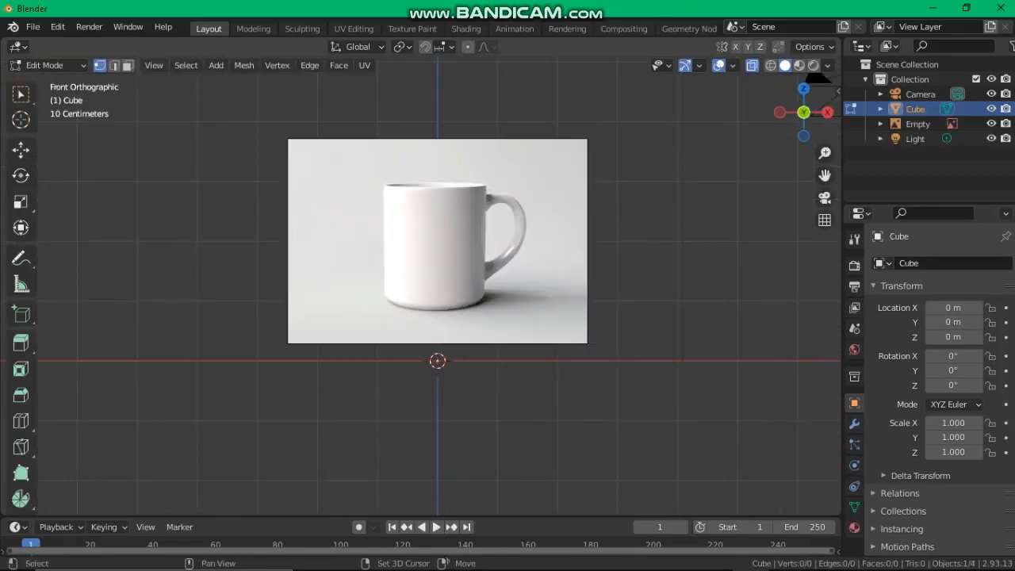
pyautogui.hotkey('shift', 'a')
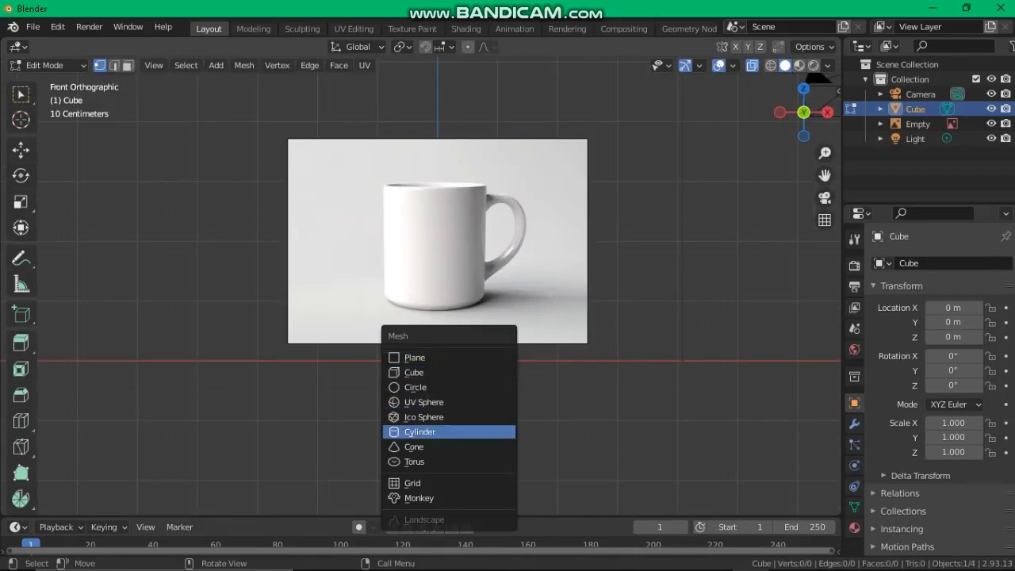
pyautogui.click(420, 431)
# Raise the cylinder 1 m plus about 0.92 m along Z and scale it to about 0.93 to match the mug's body
pyautogui.press('g')
pyautogui.press('z')
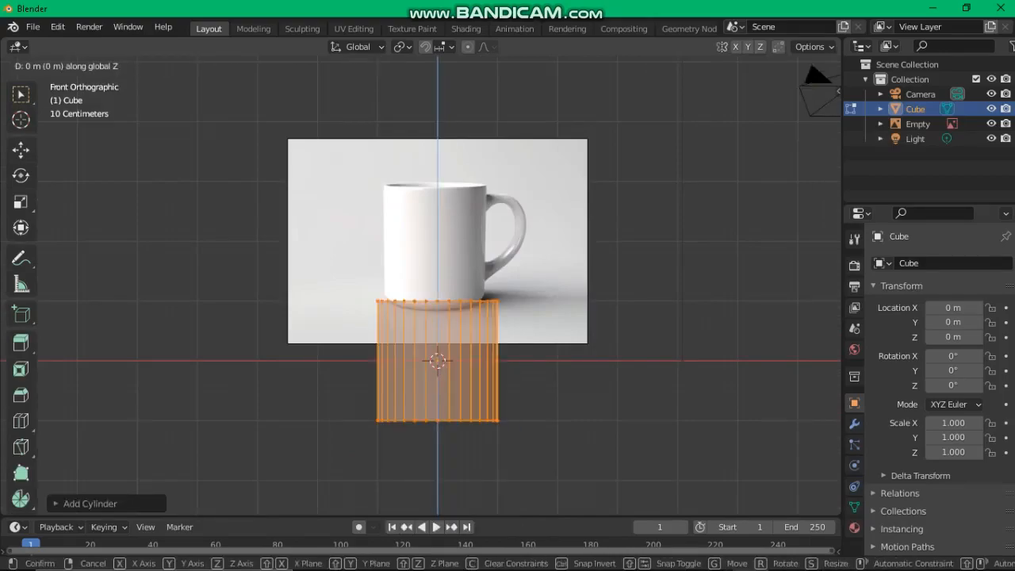
pyautogui.press('1')
pyautogui.press('Return')
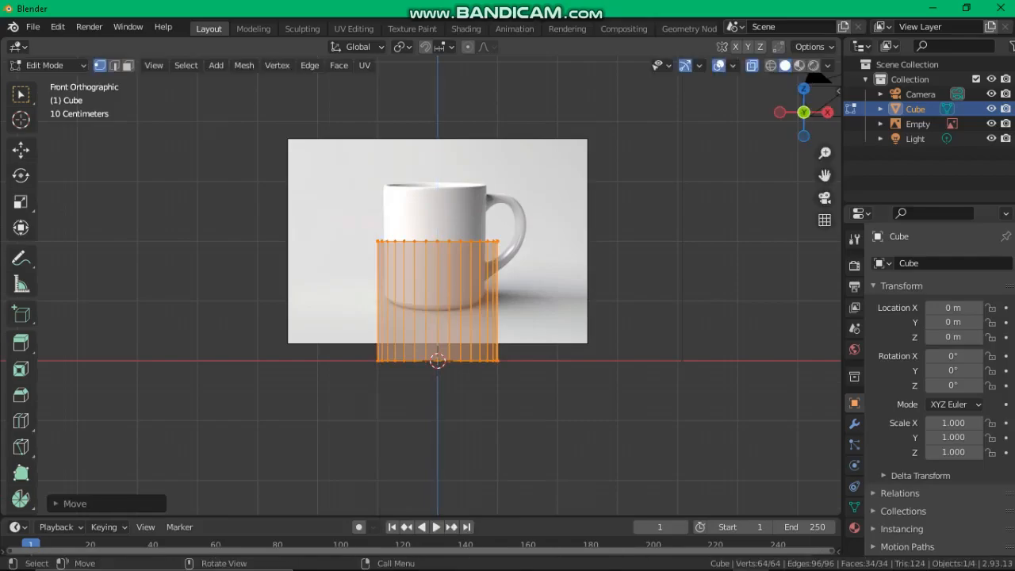
pyautogui.press('g')
pyautogui.press('z')
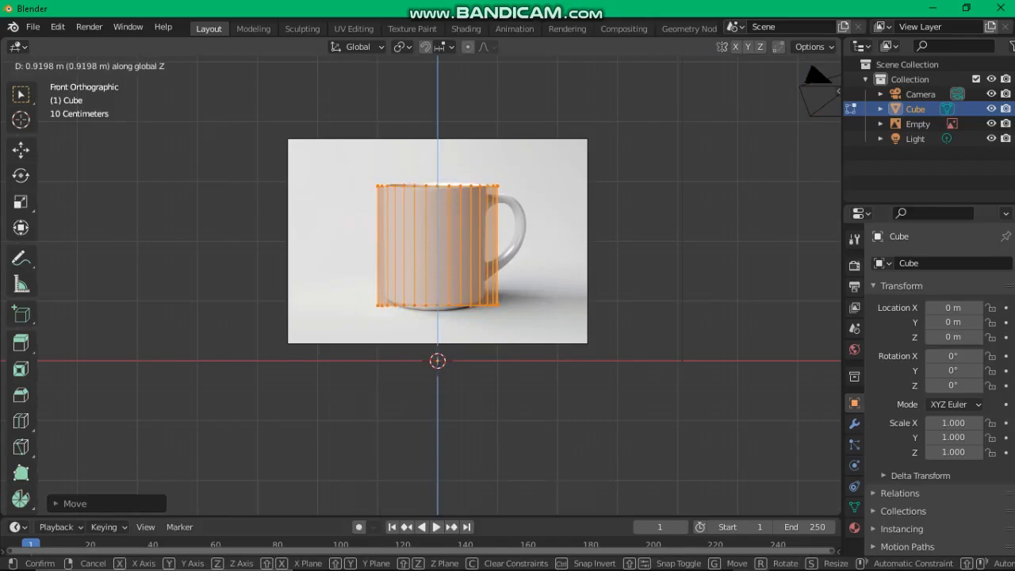
pyautogui.press('Return')
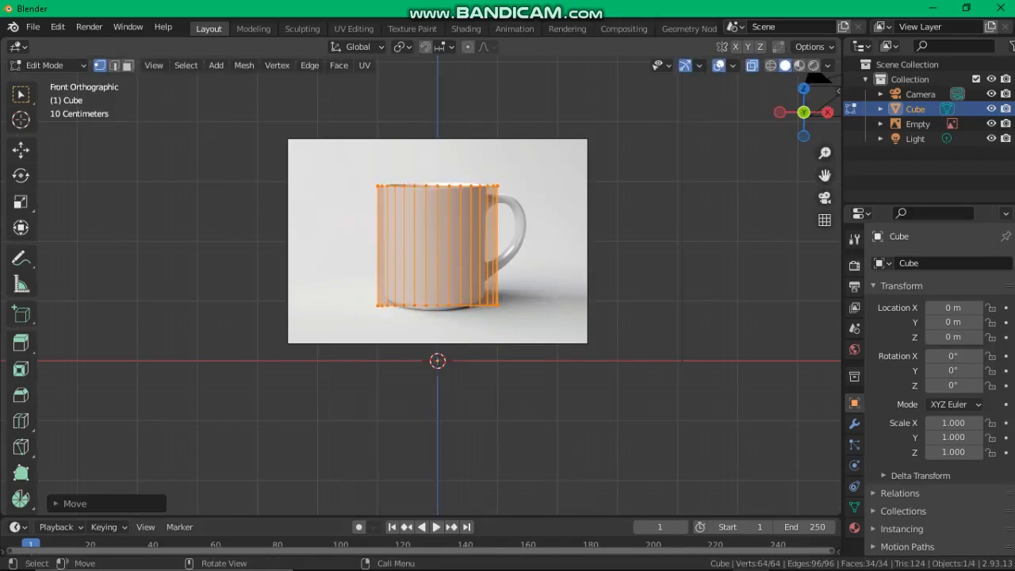
pyautogui.press('s')
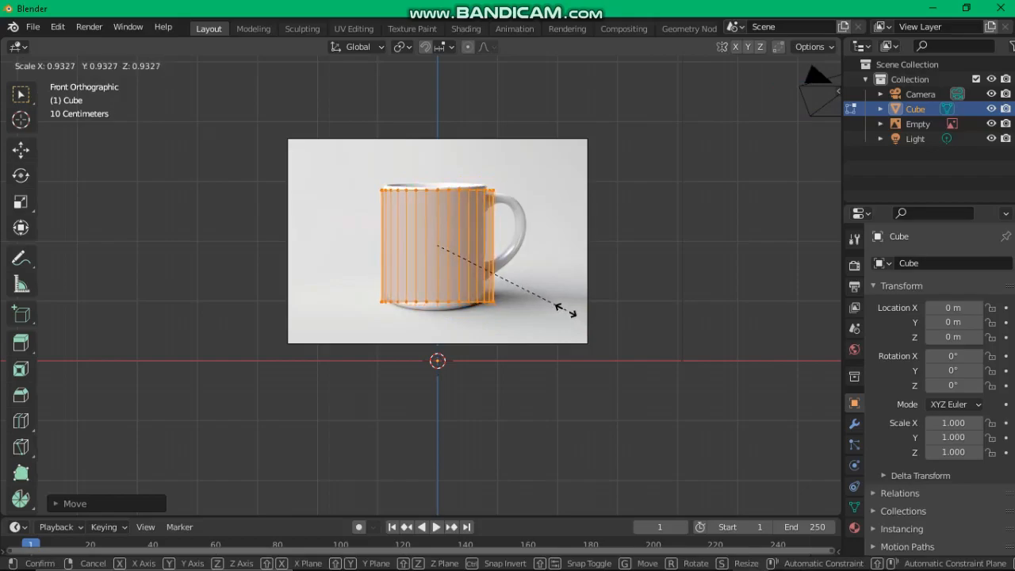
pyautogui.click(566, 310)
# Inset the cylinder's top face by about 0.076 m to form the mug's rim
pyautogui.moveTo(566, 310); pyautogui.dragTo(585, 388, button='middle')
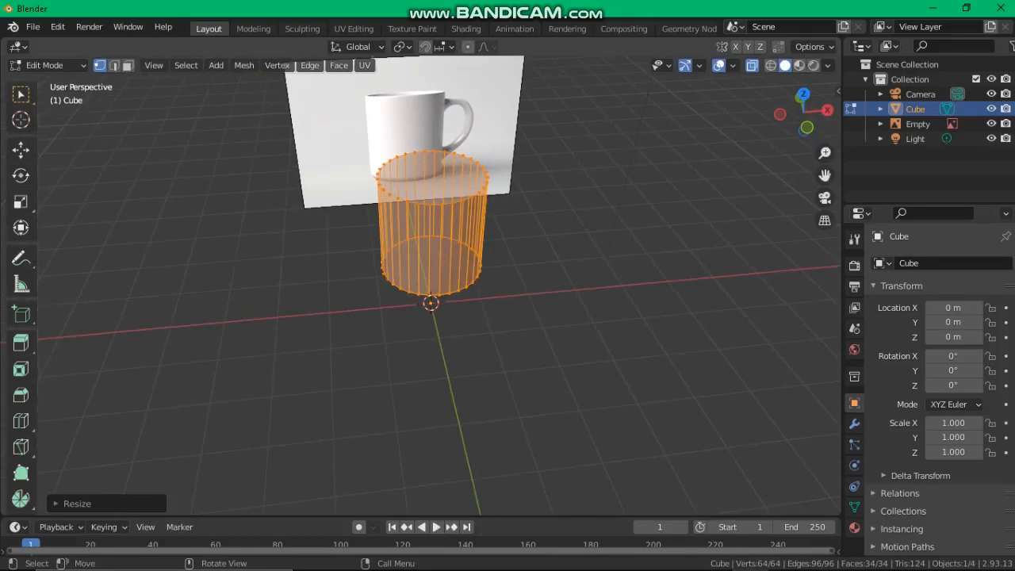
pyautogui.click(127, 65)
pyautogui.hotkey('alt', 'a')
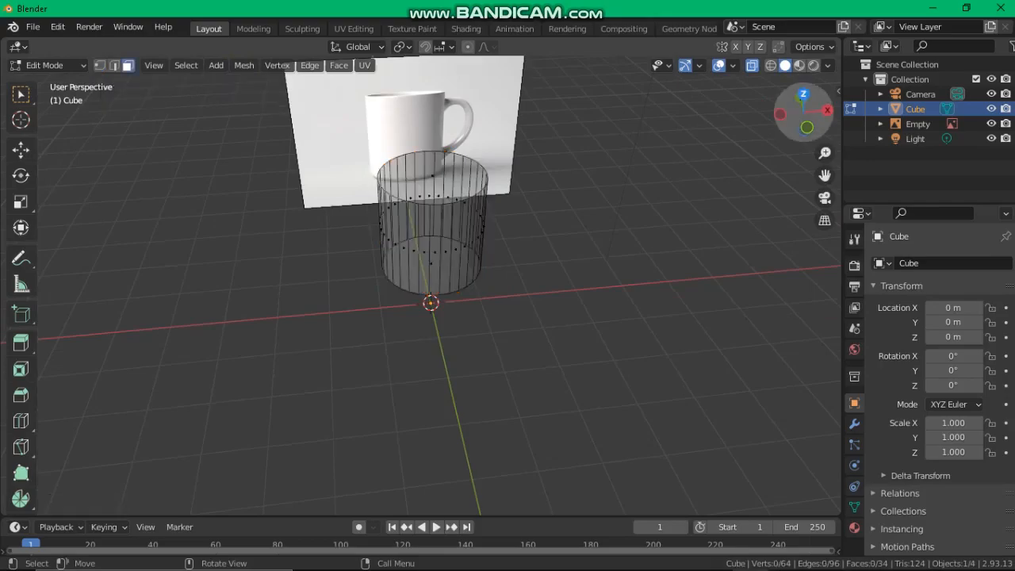
pyautogui.hotkey('alt', 'z')
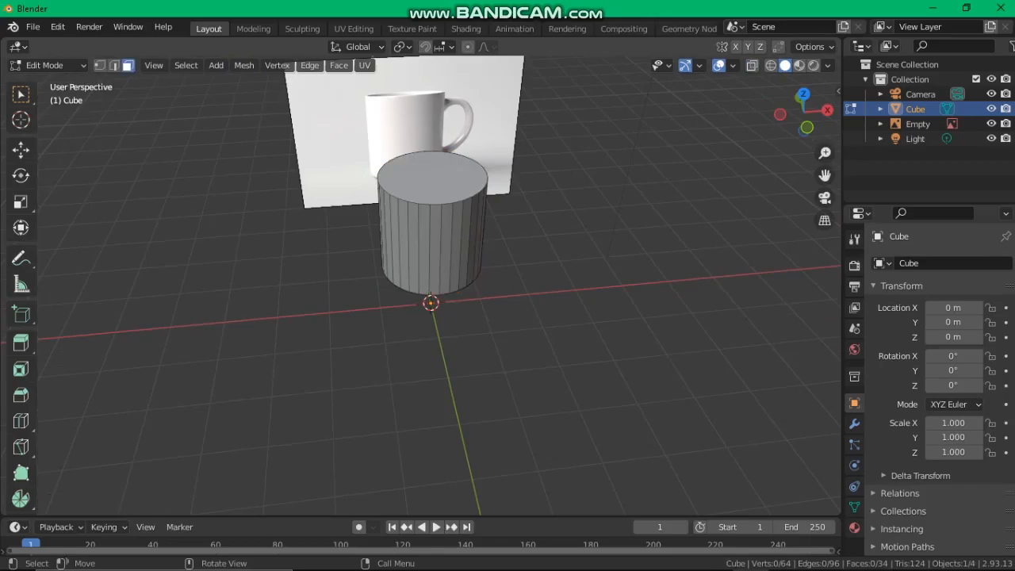
pyautogui.click(432, 177)
pyautogui.moveTo(475, 317); pyautogui.dragTo(381, 313, button='middle')
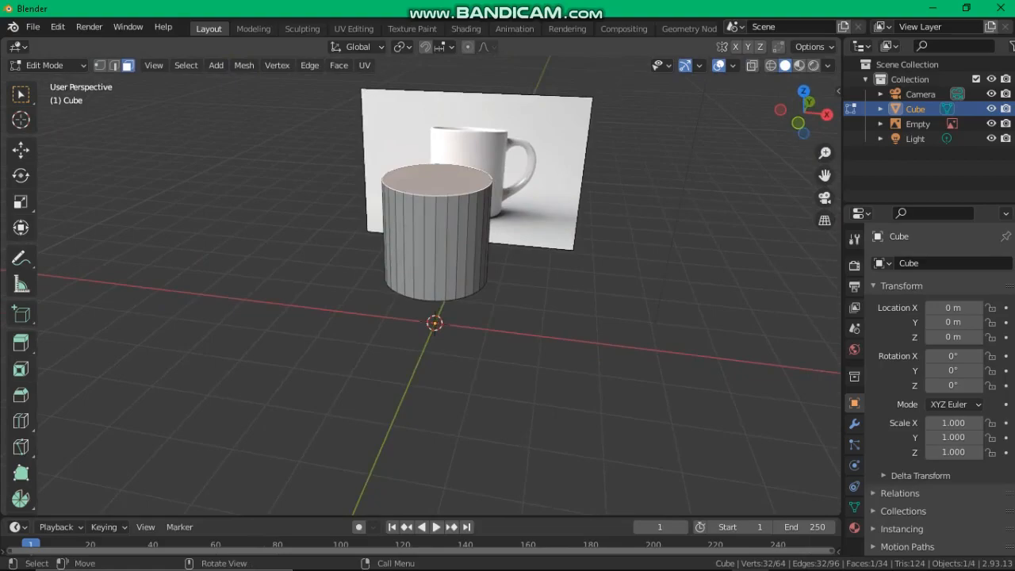
pyautogui.press('i')
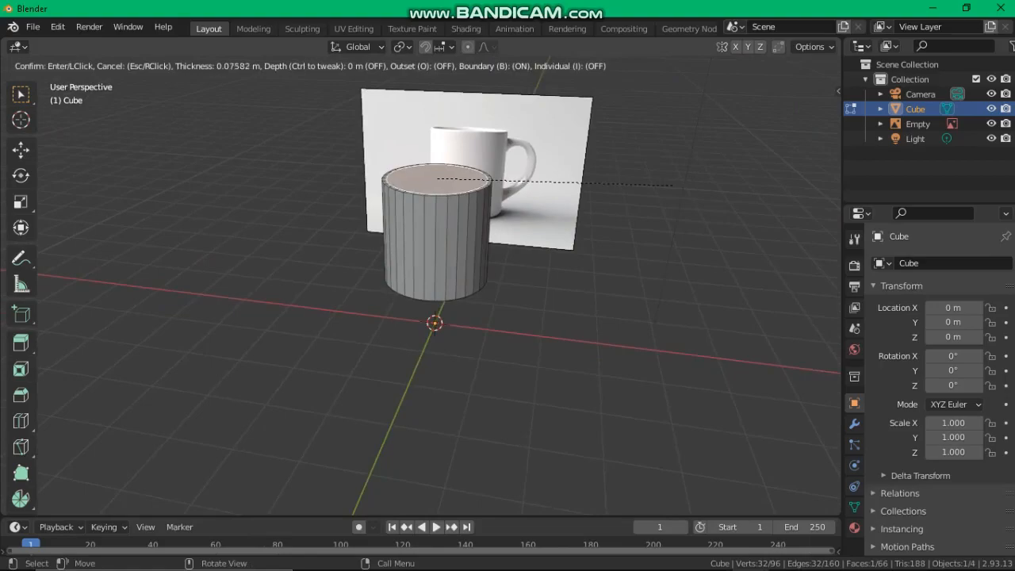
pyautogui.click(672, 185)
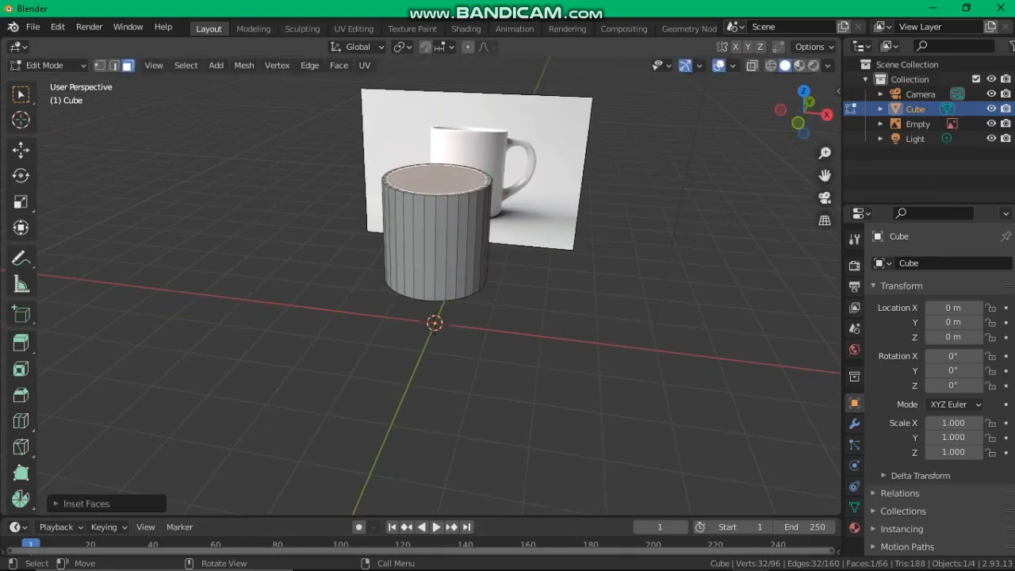
# Lower the inset face along Z in three moves, the last about 0.28 m, to hollow the mug and leave a thin base
pyautogui.press('g')
pyautogui.press('z')
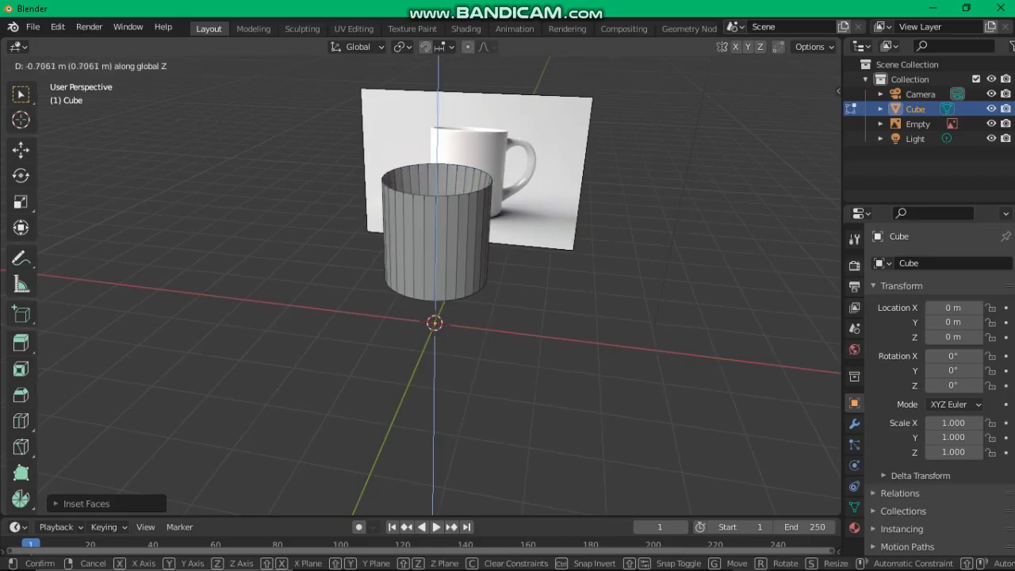
pyautogui.click(672, 293)
pyautogui.moveTo(672, 293); pyautogui.dragTo(706, 257, button='middle')
pyautogui.press('g')
pyautogui.press('z')
pyautogui.click(620, 308)
pyautogui.hotkey('alt', 'z')
pyautogui.press('g')
pyautogui.press('z')
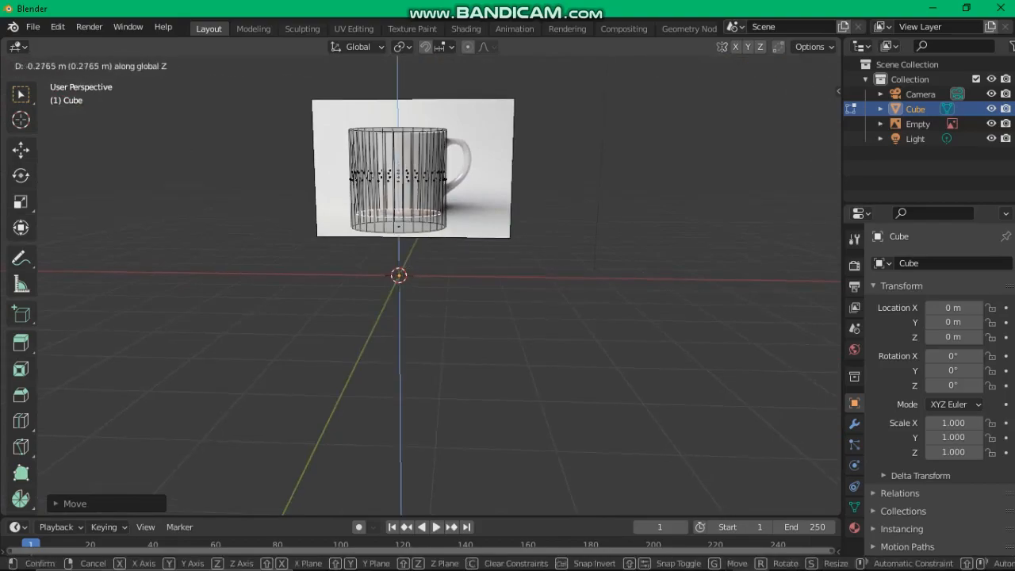
pyautogui.press('Return')
# Add a horizontal loop cut around the mug's outer wall and slide it up close to the rim
pyautogui.keyDown('alt'); pyautogui.moveTo(706, 285); pyautogui.dragTo(720, 266); pyautogui.keyUp('alt')
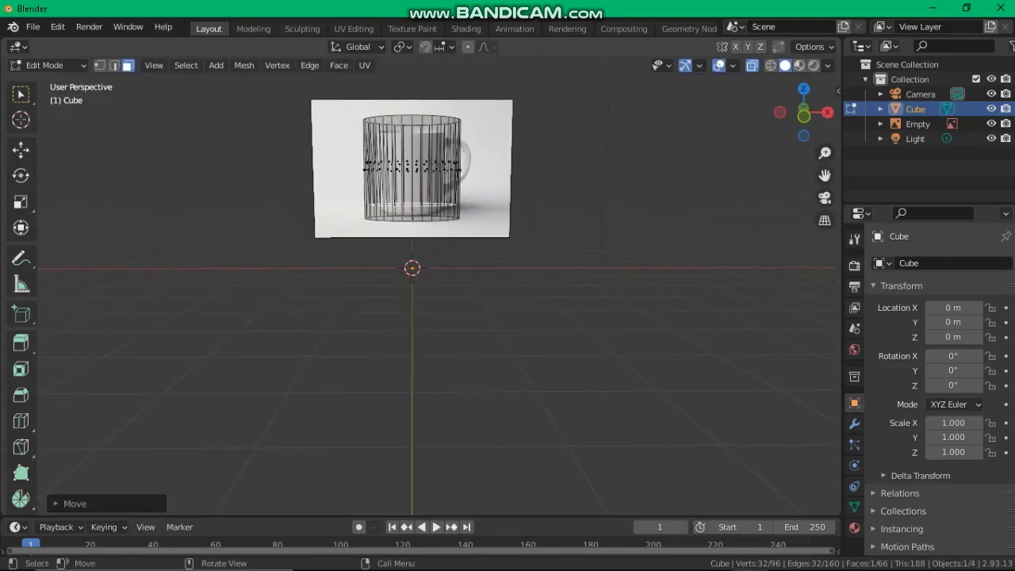
pyautogui.hotkey('alt', 'z')
pyautogui.keyDown('alt'); pyautogui.moveTo(721, 267); pyautogui.dragTo(704, 284); pyautogui.keyUp('alt')
pyautogui.moveTo(705, 283); pyautogui.dragTo(721, 265, button='middle')
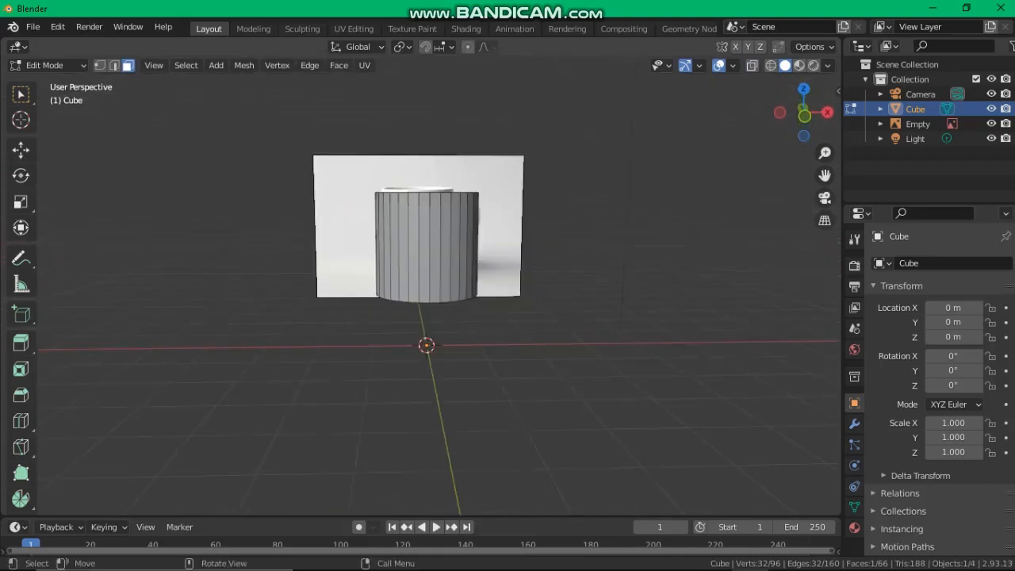
pyautogui.hotkey('alt', 'z')
pyautogui.press('KP_1')
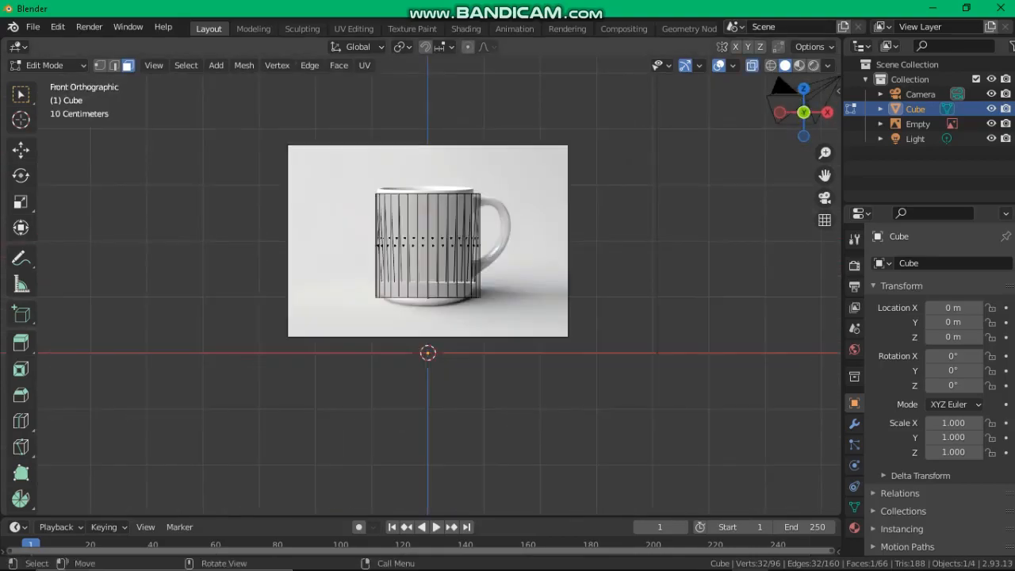
pyautogui.press('1')
pyautogui.hotkey('alt', 'a')
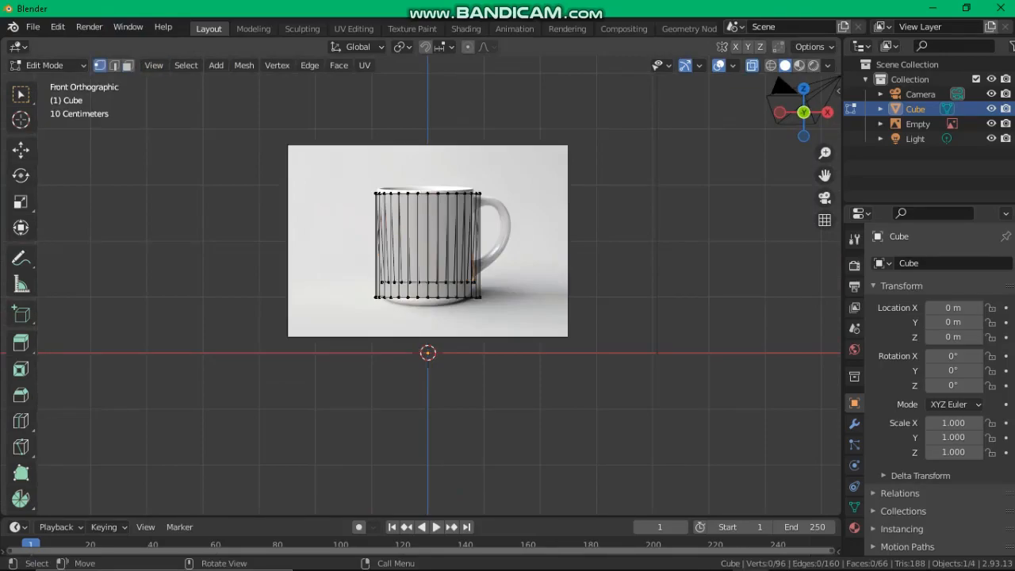
pyautogui.hotkey('ctrl', 'r')
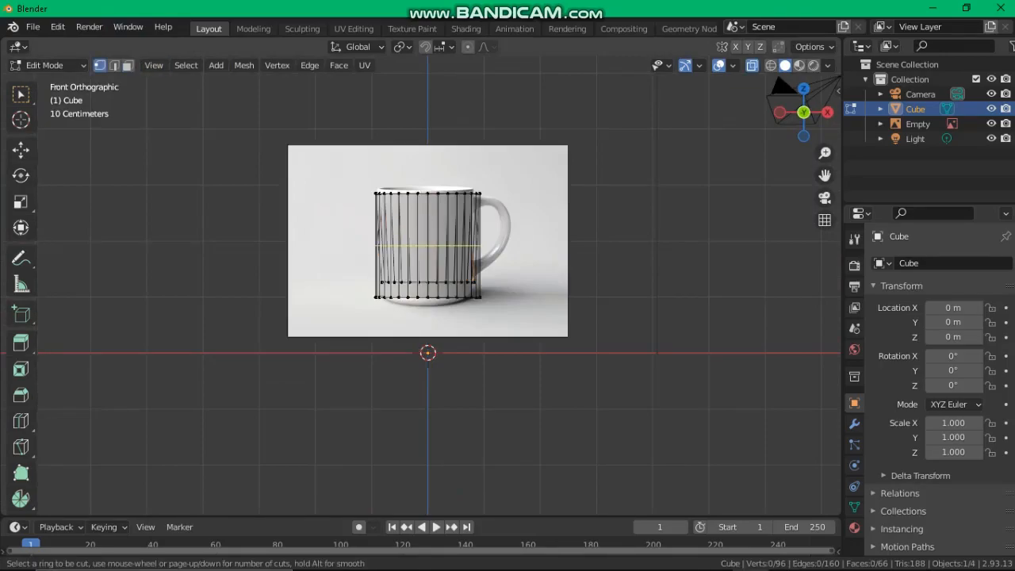
pyautogui.click(418, 253)
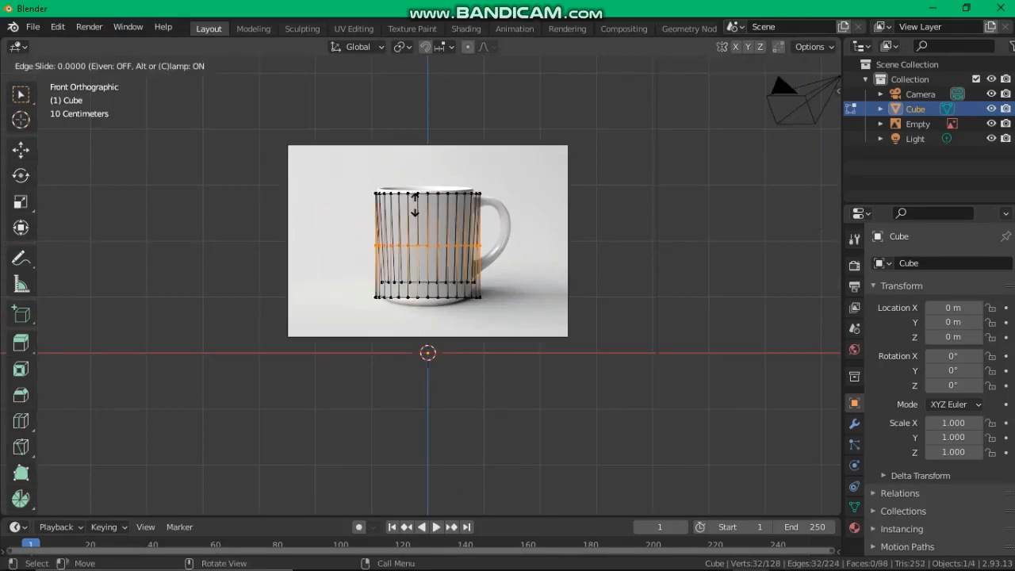
pyautogui.click(418, 159)
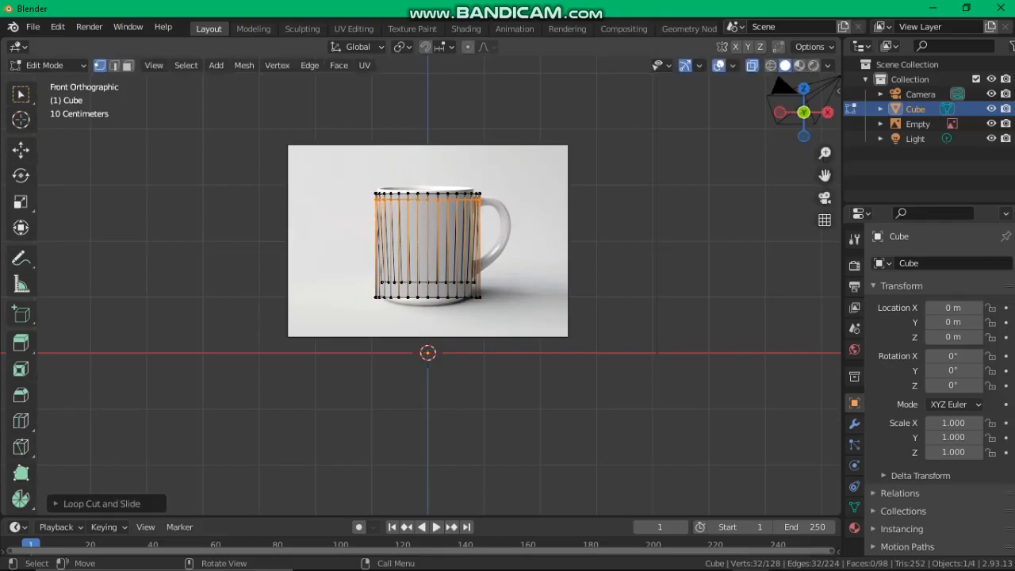
# Turn off X-ray display for the mug mesh and clear the current selection
pyautogui.moveTo(417, 159); pyautogui.dragTo(456, 131, button='middle')
pyautogui.keyDown('alt'); pyautogui.moveTo(456, 131); pyautogui.dragTo(492, 131); pyautogui.keyUp('alt')
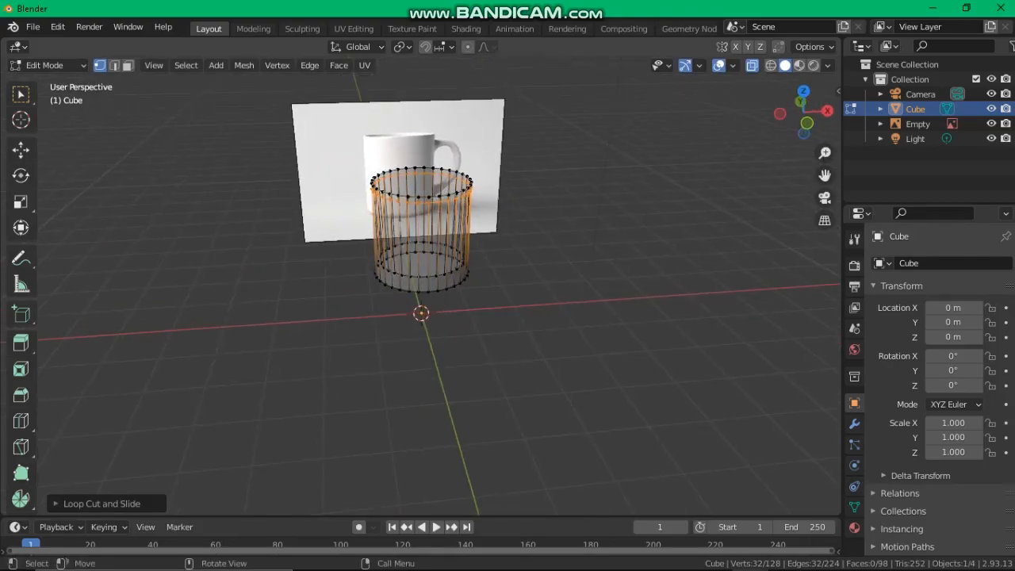
pyautogui.hotkey('alt', 'z')
pyautogui.hotkey('alt', 'a')
pyautogui.moveTo(491, 131); pyautogui.dragTo(474, 121, button='middle')
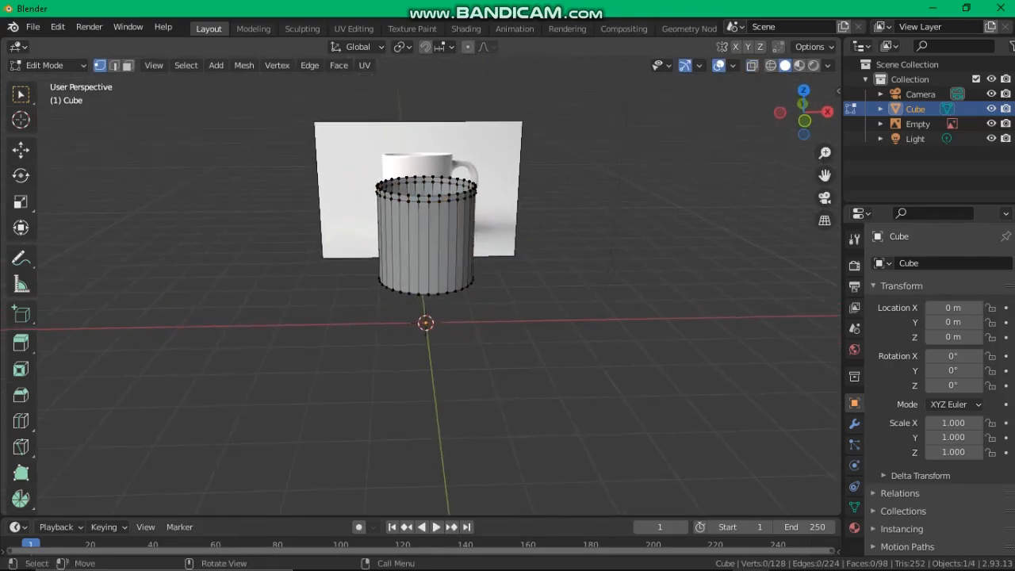
# Try to bevel the edge loop just below the mug's rim
pyautogui.keyDown('alt'); pyautogui.click(438, 201); pyautogui.keyUp('alt')
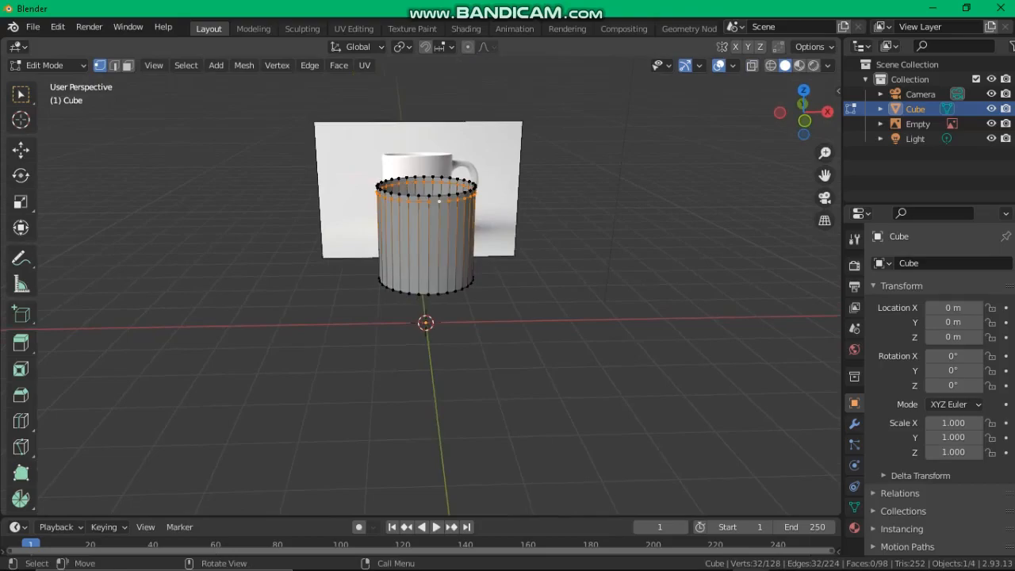
pyautogui.hotkey('ctrl', 'b')
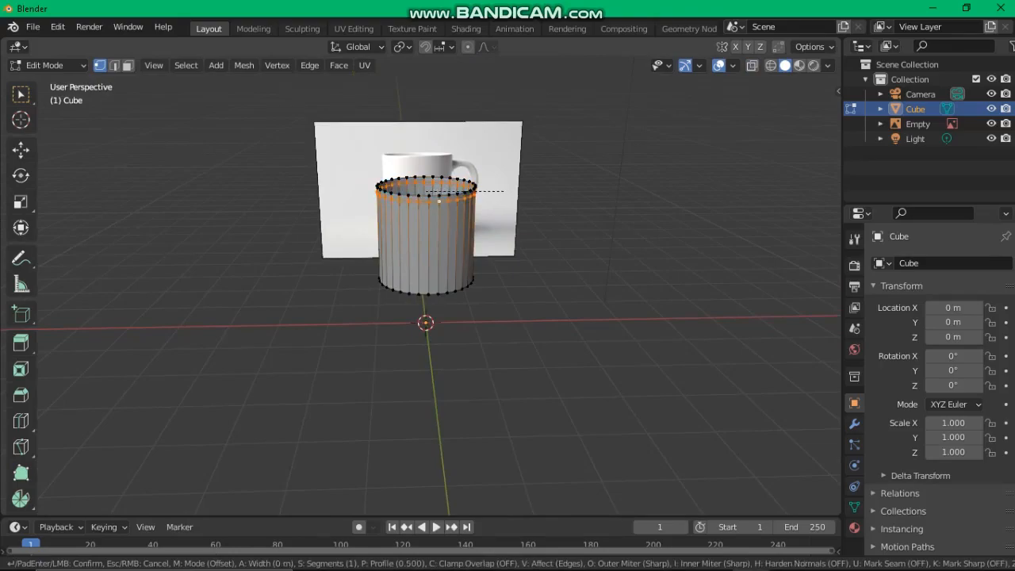
pyautogui.click(502, 191)
# Try a bevel of about 0.1 m on the rim's edge loop and scale that loop inward to narrow the opening
pyautogui.keyDown('alt'); pyautogui.click(458, 193); pyautogui.keyUp('alt')
pyautogui.moveTo(459, 193); pyautogui.dragTo(488, 209, button='middle')
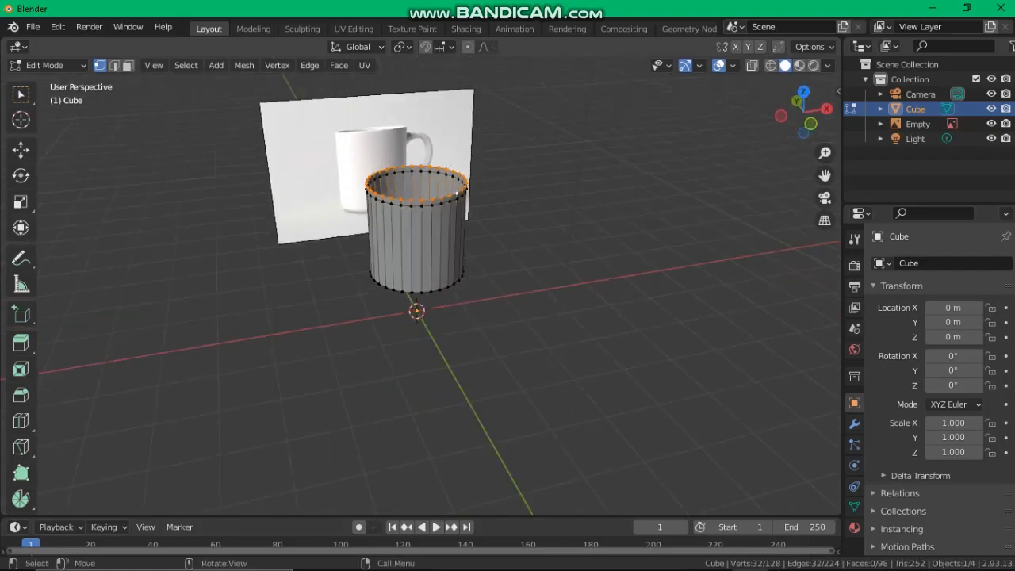
pyautogui.hotkey('ctrl', 'b')
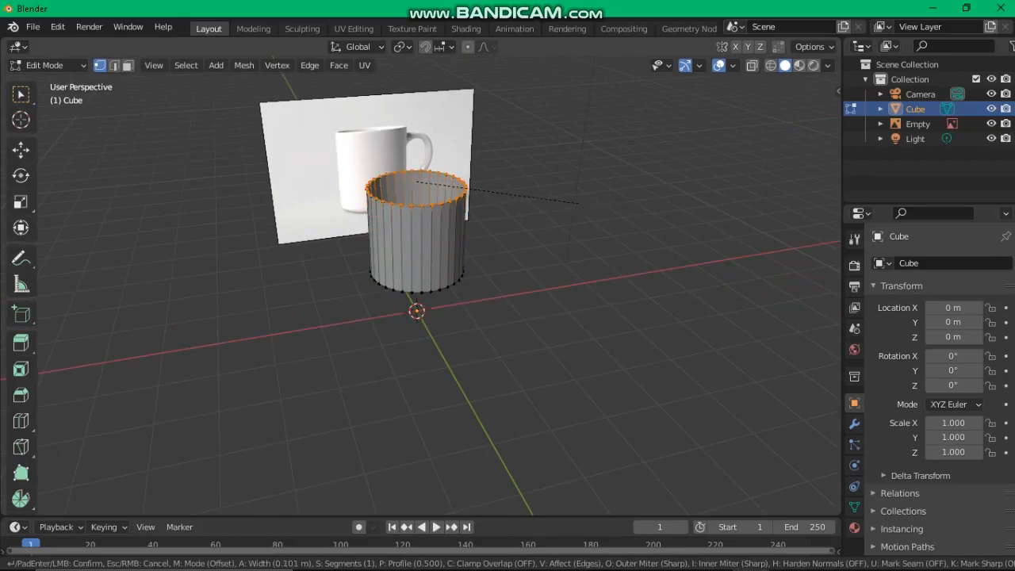
pyautogui.press('Return')
pyautogui.moveTo(508, 285); pyautogui.dragTo(412, 286, button='middle')
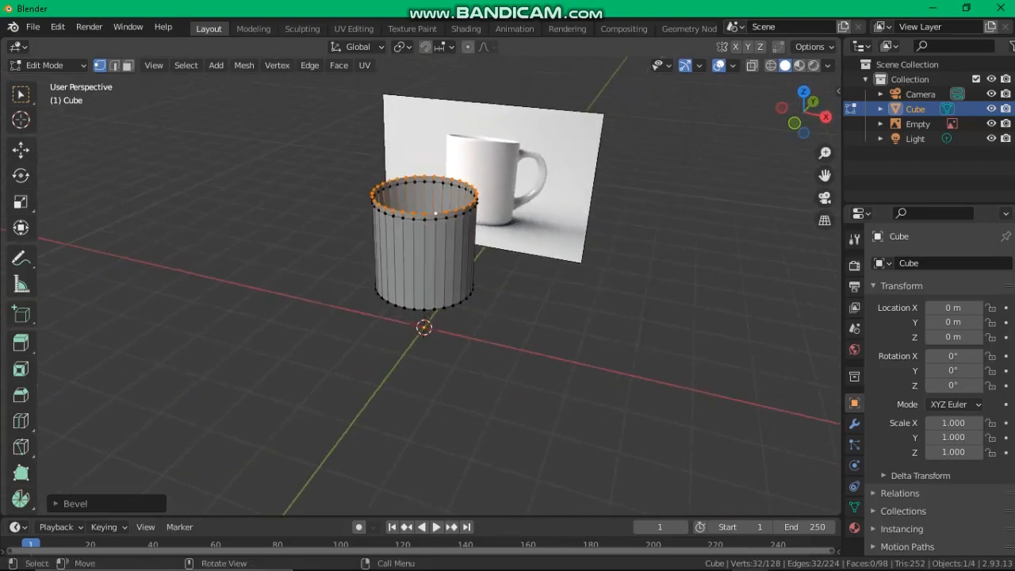
pyautogui.press('s')
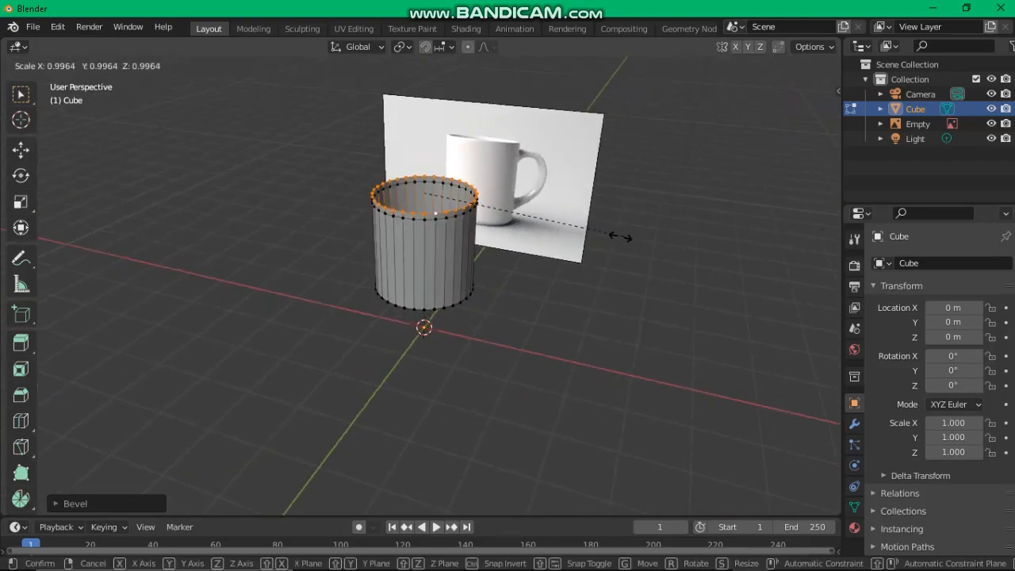
pyautogui.click(572, 227)
# Bevel the outer edge loop below the narrowed rim with one segment to soften the mug's shoulder
pyautogui.moveTo(572, 228); pyautogui.dragTo(618, 162, button='middle')
pyautogui.scroll(6, 643, 155)
pyautogui.moveTo(568, 263); pyautogui.dragTo(533, 251, button='middle')
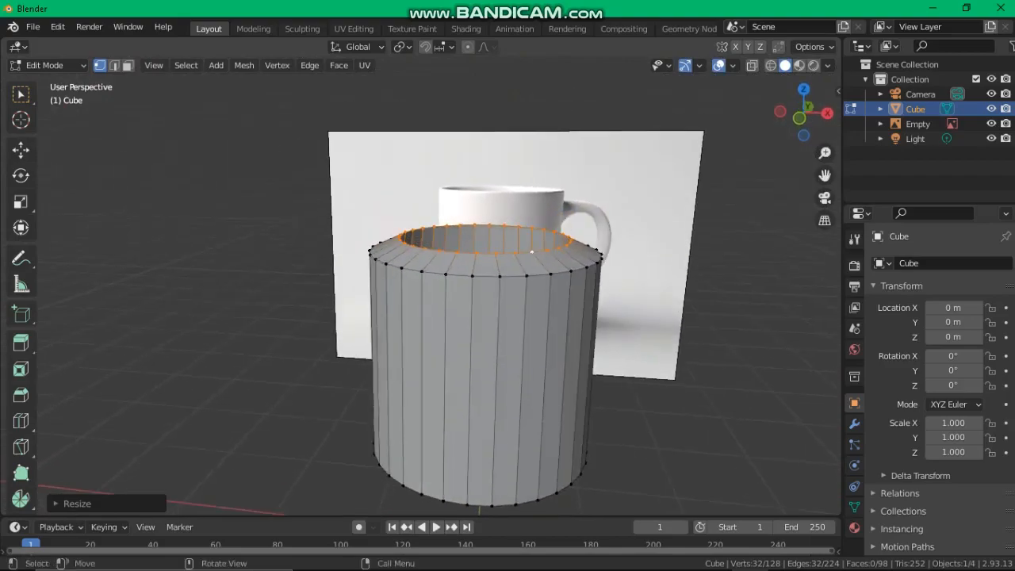
pyautogui.keyDown('alt'); pyautogui.click(499, 276); pyautogui.keyUp('alt')
pyautogui.keyDown('alt'); pyautogui.click(515, 275); pyautogui.keyUp('alt')
pyautogui.press('KP_1')
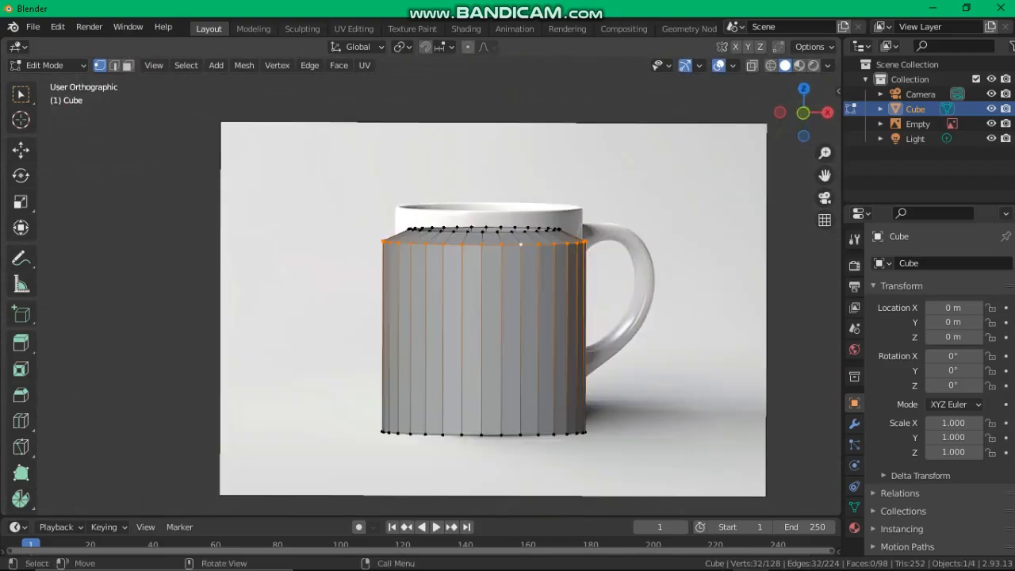
pyautogui.press('KP_1')
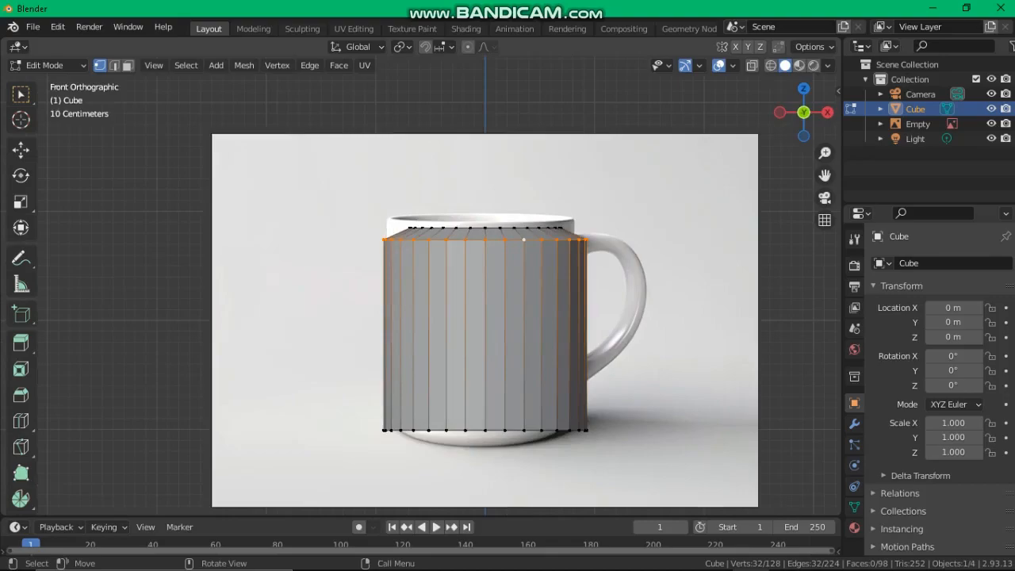
pyautogui.hotkey('ctrl', 'b')
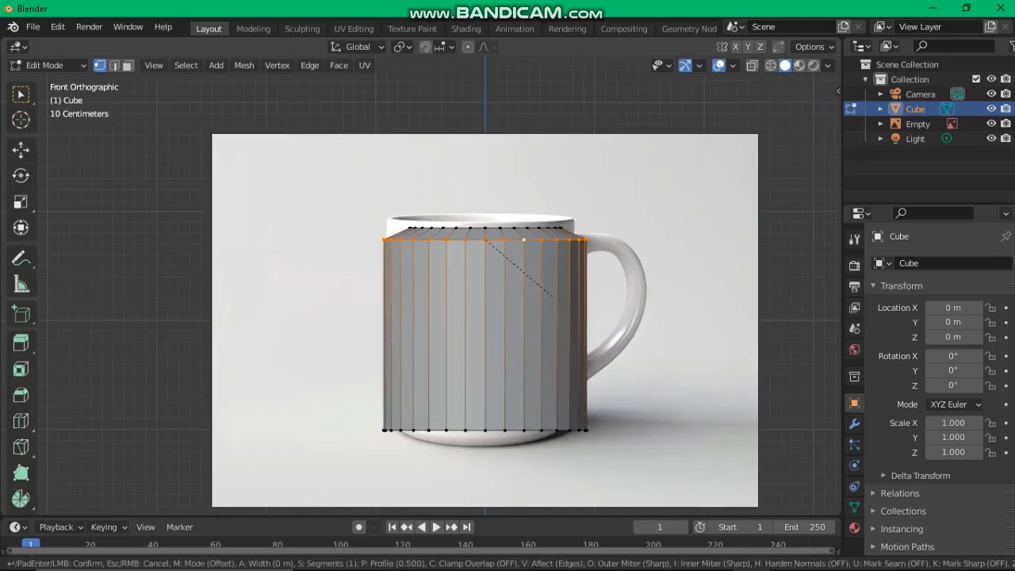
pyautogui.click(566, 302)
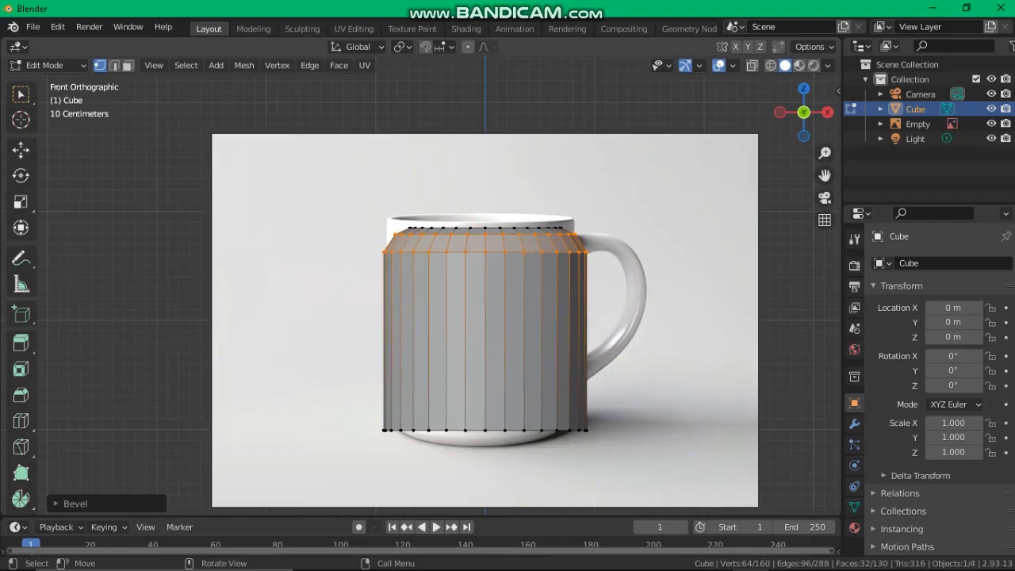
# Bevel the mug's bottom edge loop by about 0.07 m with one segment
pyautogui.moveTo(566, 301); pyautogui.dragTo(549, 332, button='middle')
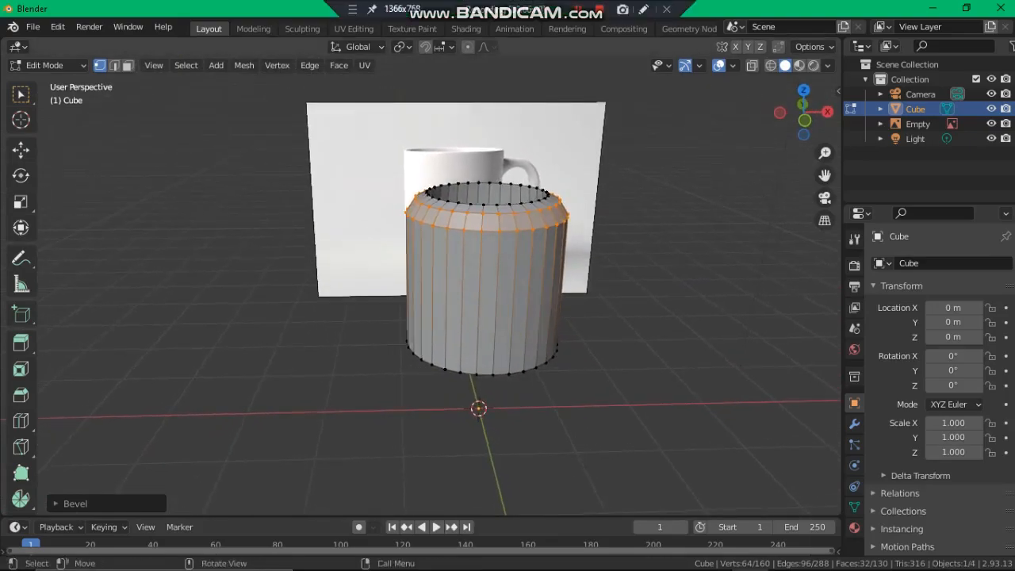
pyautogui.keyDown('alt'); pyautogui.moveTo(548, 333); pyautogui.dragTo(536, 325); pyautogui.keyUp('alt')
pyautogui.moveTo(536, 325); pyautogui.dragTo(452, 352, button='middle')
pyautogui.keyDown('alt'); pyautogui.click(529, 365); pyautogui.keyUp('alt')
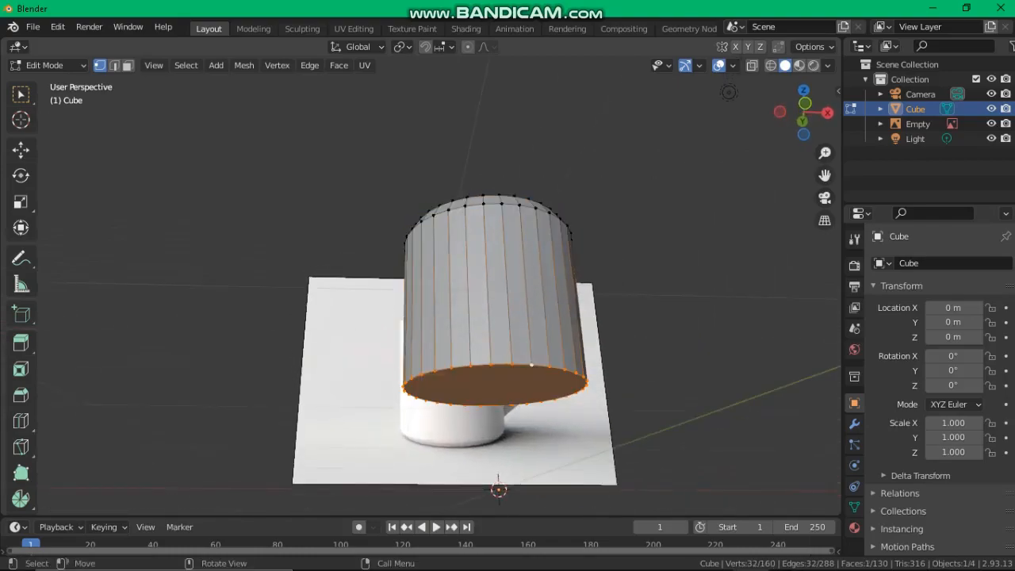
pyautogui.hotkey('ctrl', 'b')
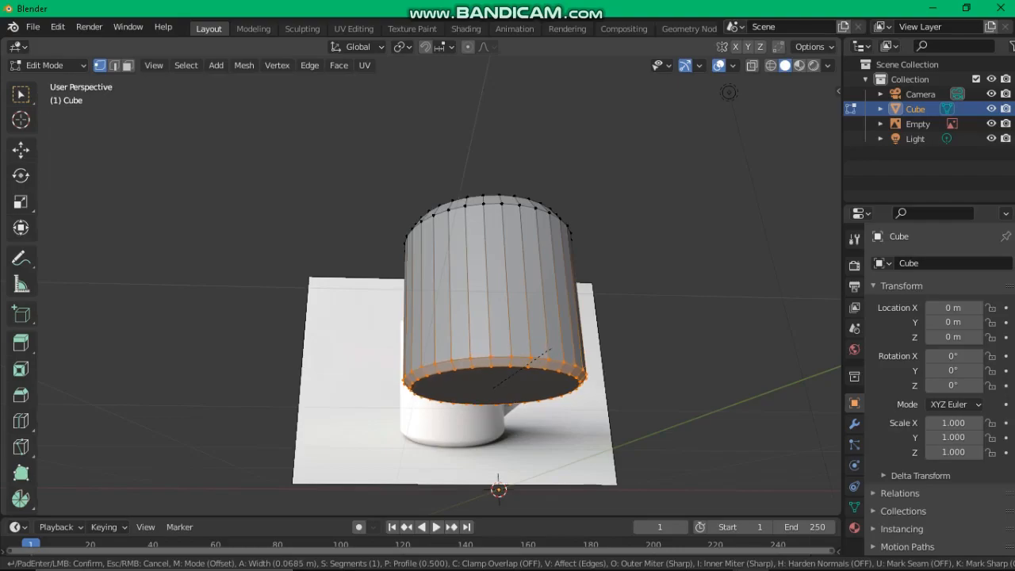
pyautogui.press('Return')
# Add two horizontal loop cuts around the outer wall, one close below the shoulder and one a little lower
pyautogui.moveTo(508, 285); pyautogui.dragTo(571, 345, button='middle')
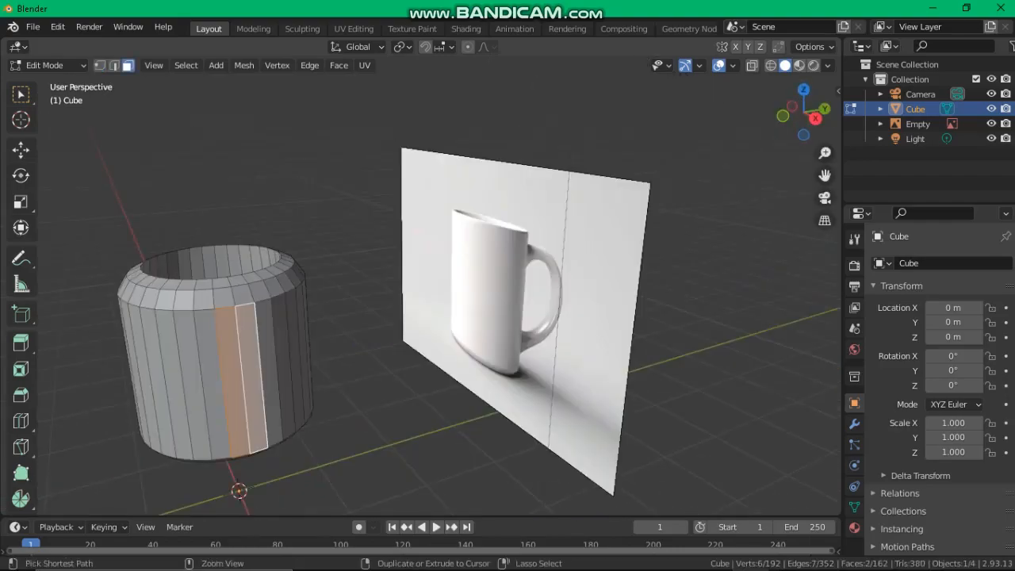
pyautogui.hotkey('ctrl', 'r')
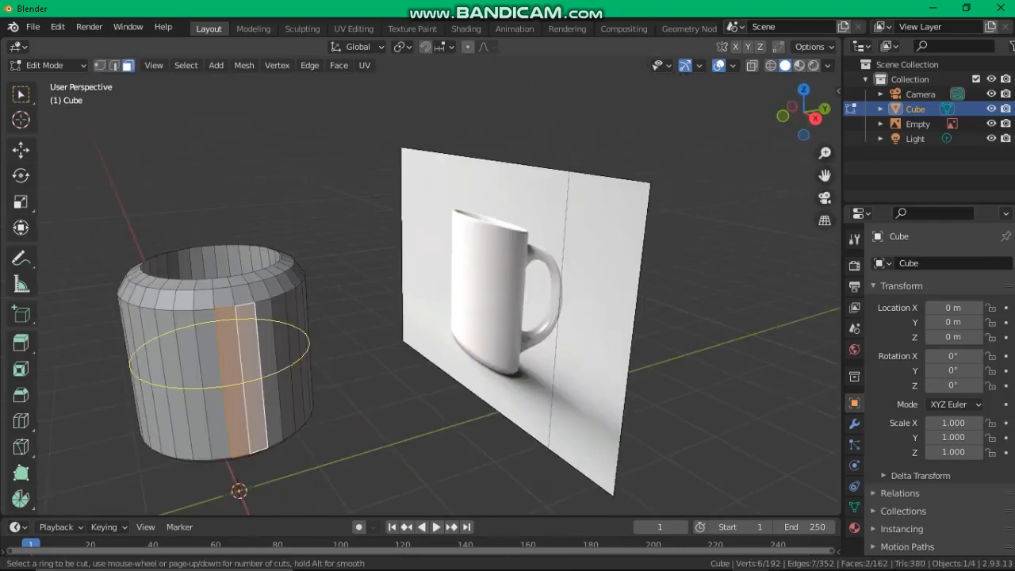
pyautogui.click(238, 329)
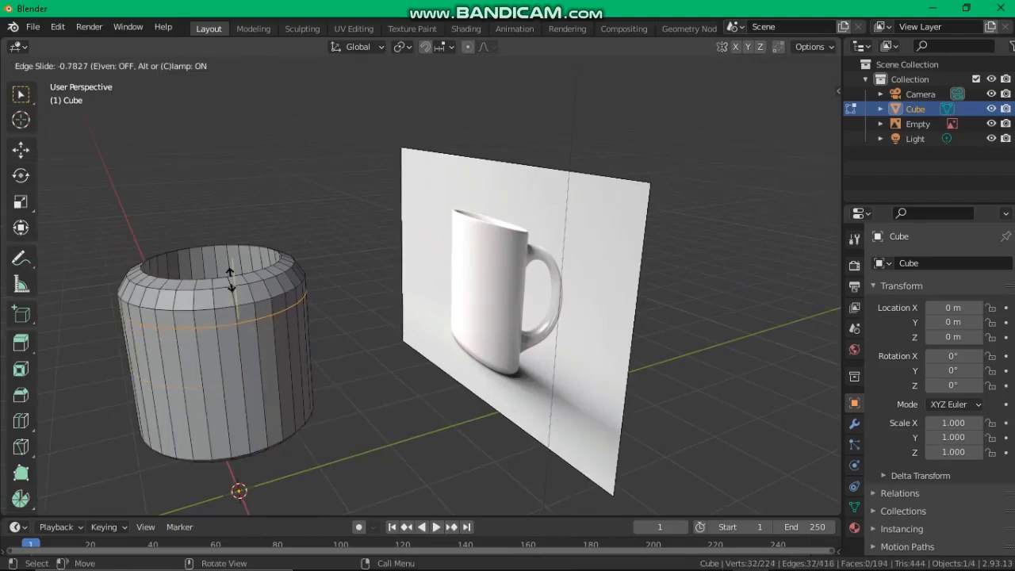
pyautogui.click(233, 283)
pyautogui.moveTo(232, 283); pyautogui.dragTo(249, 229, button='middle')
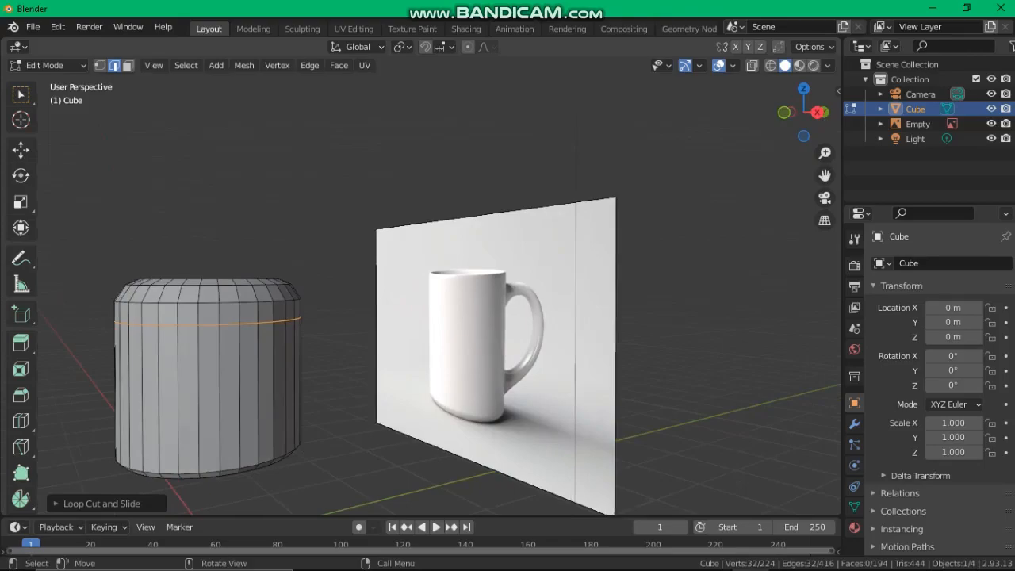
pyautogui.press('ctrl')
pyautogui.hotkey('ctrl', 'r')
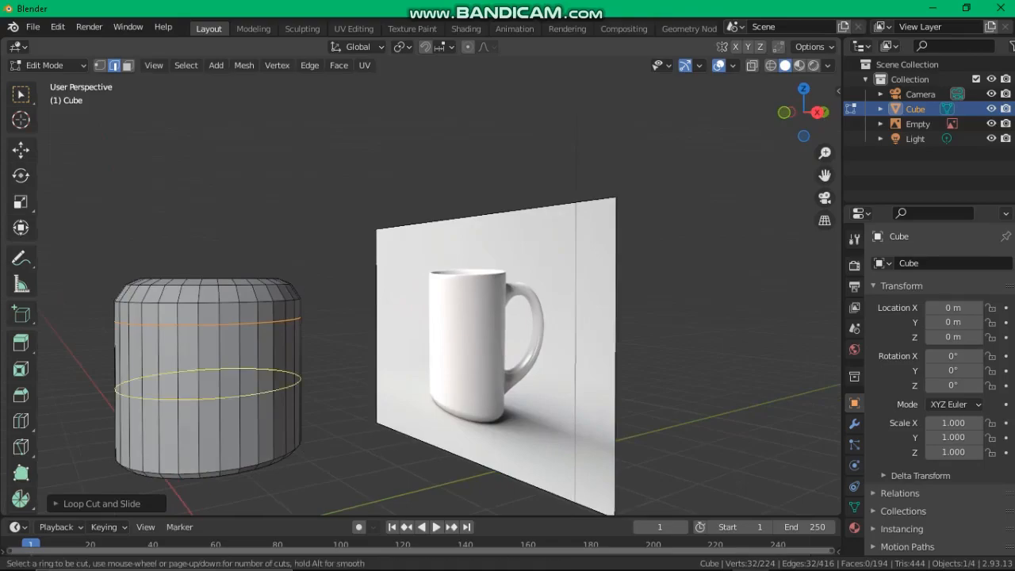
pyautogui.click(238, 426)
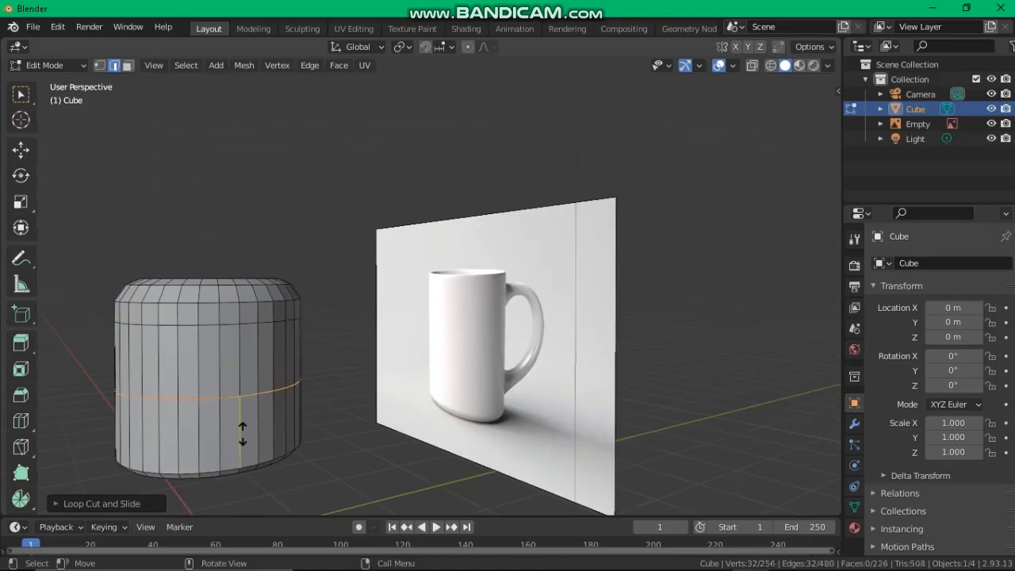
pyautogui.click(250, 387)
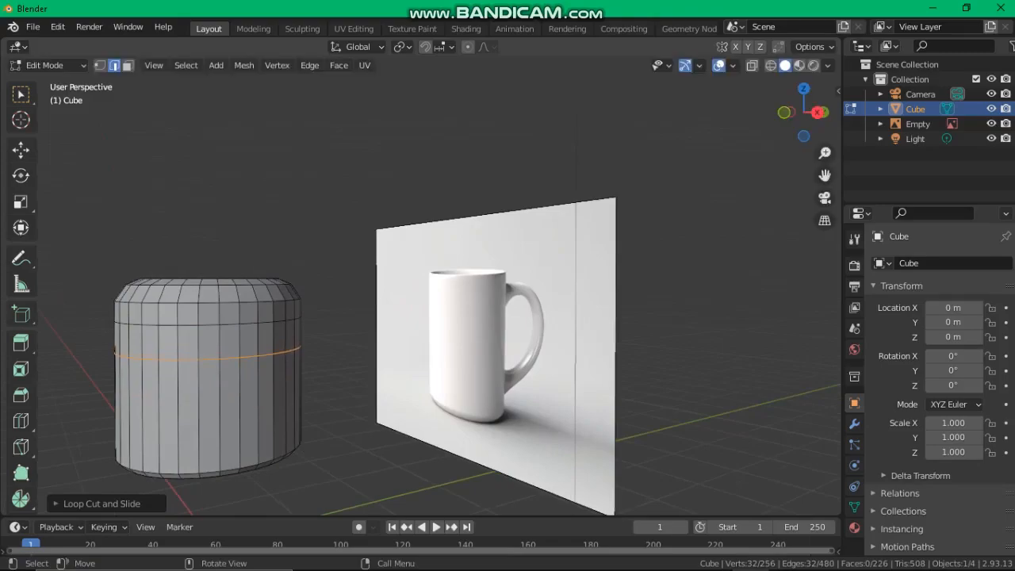
# Add two more horizontal loop cuts, one at the handle's lower joint and one slightly above it
pyautogui.press('KP_1')
pyautogui.hotkey('ctrl', 'r')
pyautogui.click(277, 450)
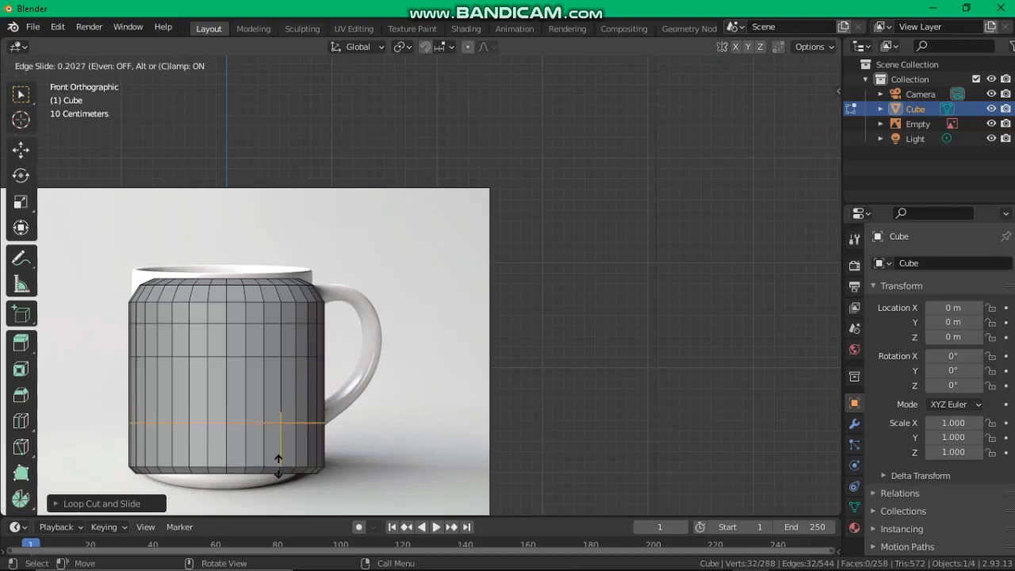
pyautogui.click(278, 466)
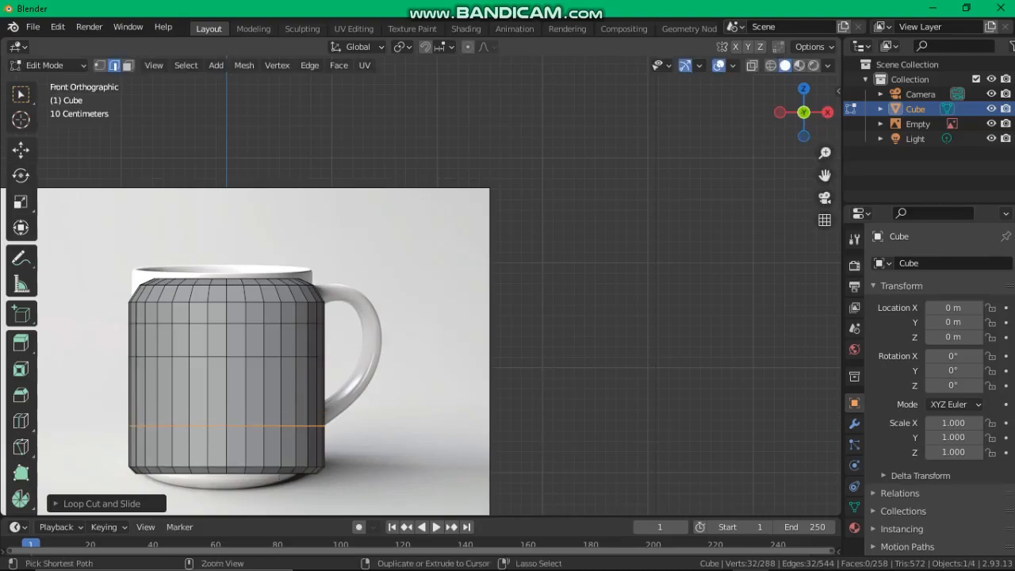
pyautogui.hotkey('ctrl', 'r')
pyautogui.click(270, 418)
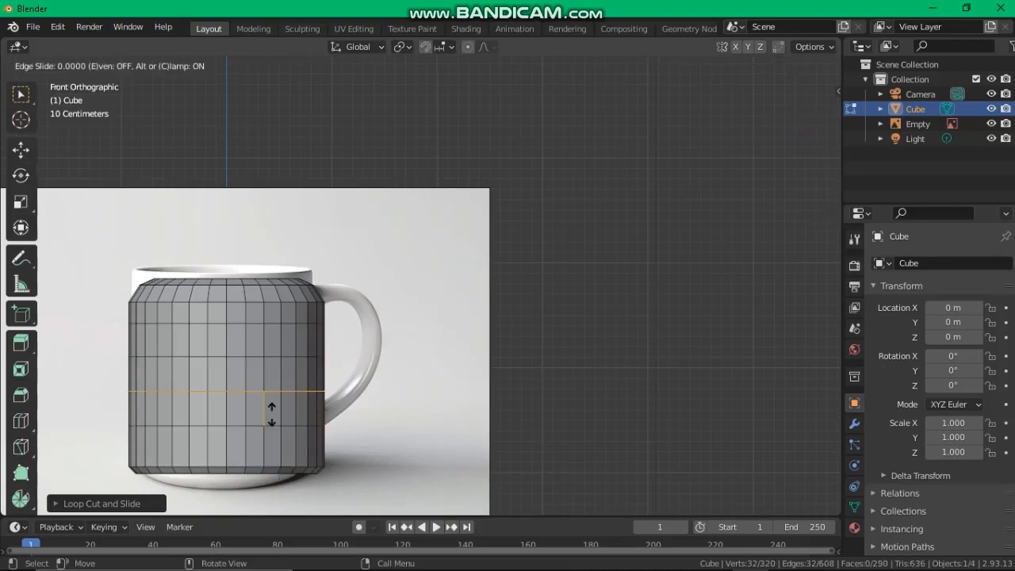
pyautogui.click(270, 413)
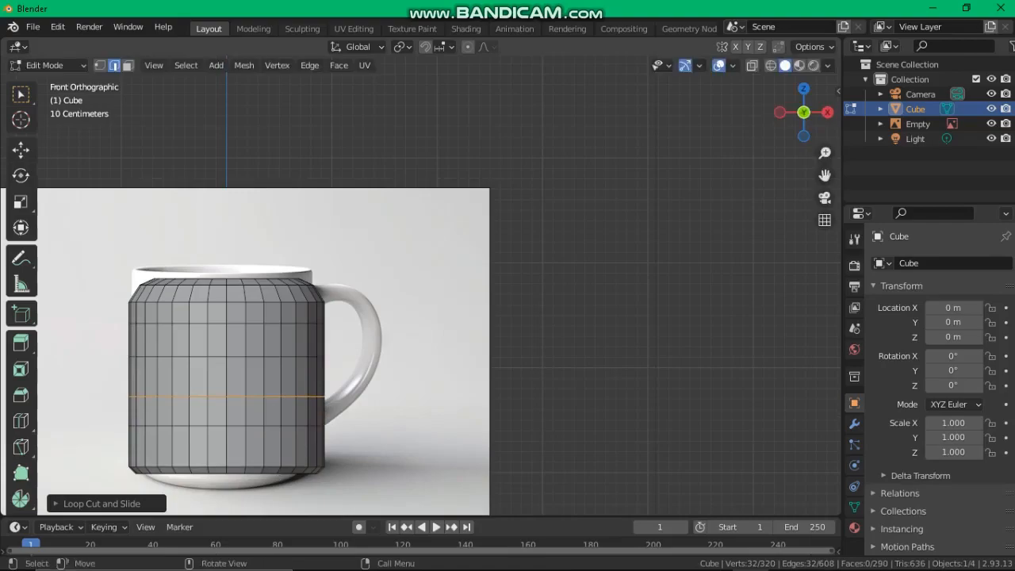
# Move the second loop below the shoulder up about 0.1 m along Z
pyautogui.keyDown('alt'); pyautogui.click(287, 357); pyautogui.keyUp('alt')
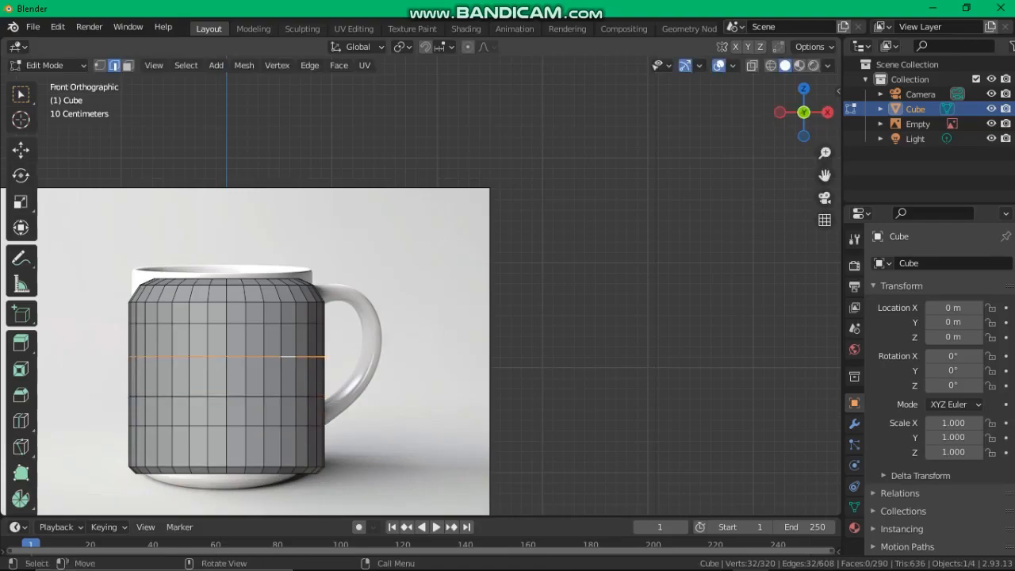
pyautogui.press('g')
pyautogui.press('z')
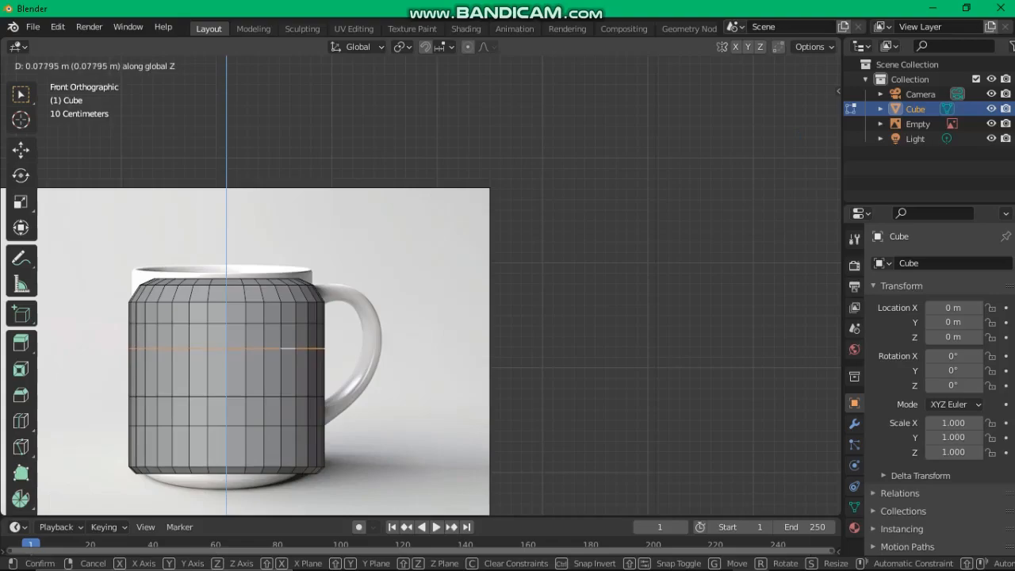
pyautogui.press('Return')
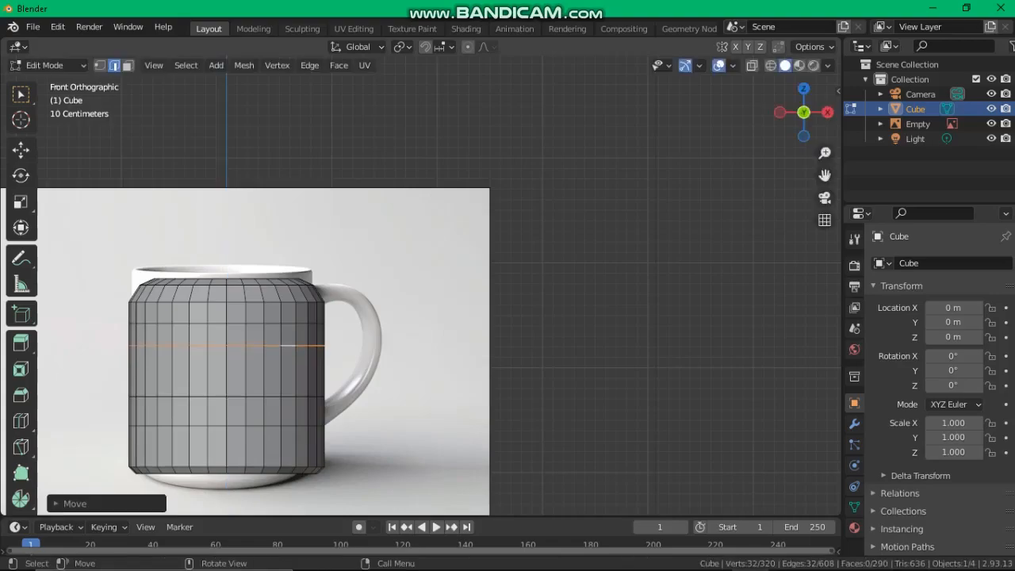
# Move the mug's lowest edge loop down slightly along Z toward the photo's base and scale it to about 0.93
pyautogui.keyDown('shift'); pyautogui.moveTo(475, 333); pyautogui.dragTo(509, 277, button='middle'); pyautogui.keyUp('shift')
pyautogui.keyDown('alt'); pyautogui.click(335, 417); pyautogui.keyUp('alt')
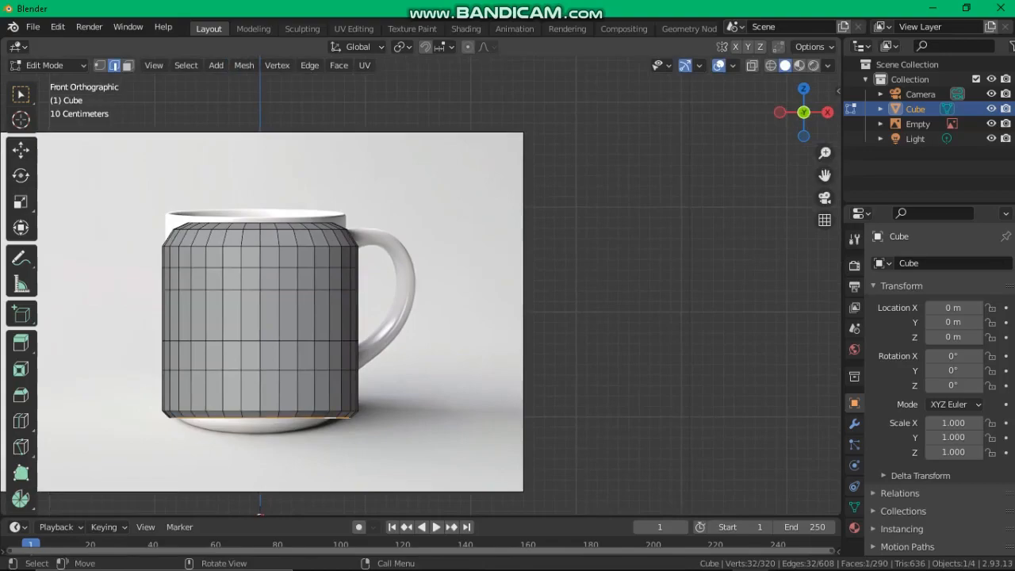
pyautogui.keyDown('alt'); pyautogui.keyDown('shift'); pyautogui.click(306, 410); pyautogui.keyUp('shift'); pyautogui.keyUp('alt')
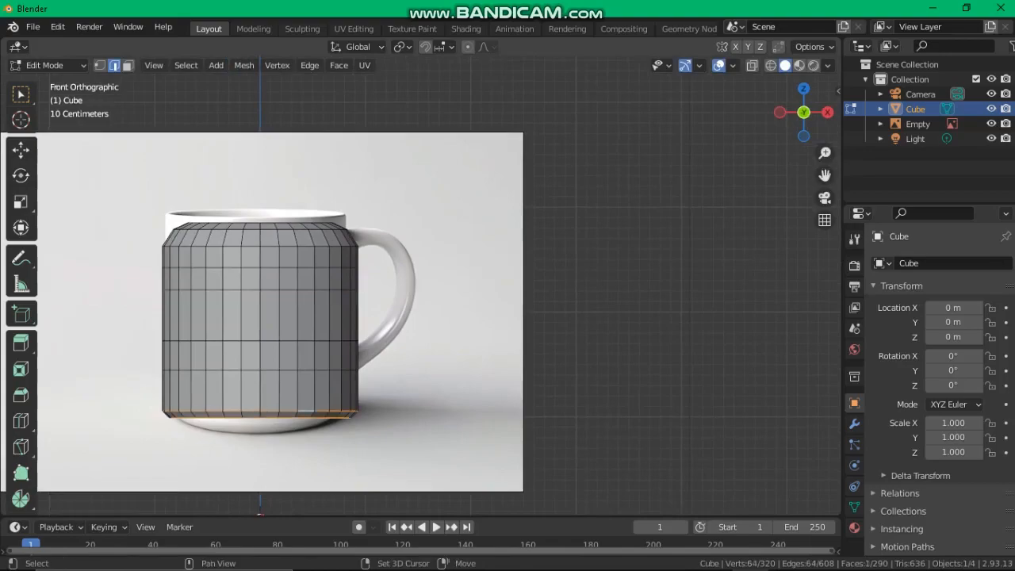
pyautogui.keyDown('alt'); pyautogui.keyDown('shift'); pyautogui.click(313, 408); pyautogui.keyUp('shift'); pyautogui.keyUp('alt')
pyautogui.click(316, 415)
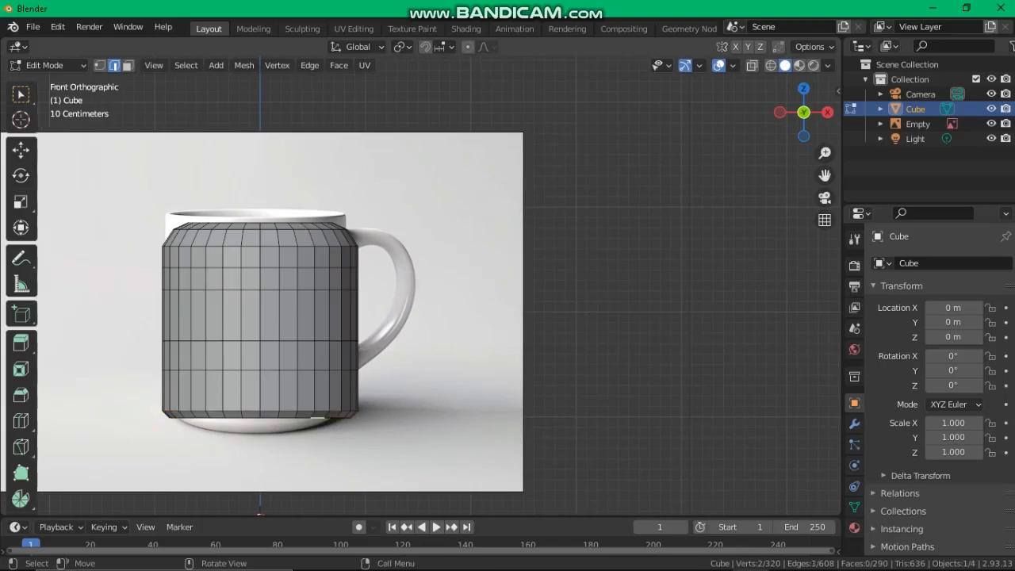
pyautogui.keyDown('alt'); pyautogui.click(304, 416); pyautogui.keyUp('alt')
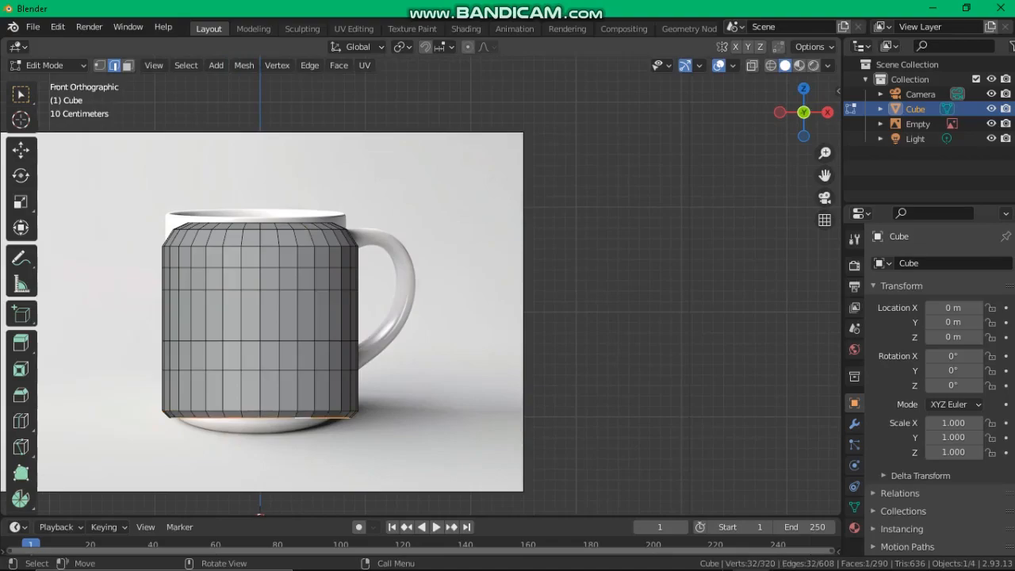
pyautogui.press('g')
pyautogui.press('z')
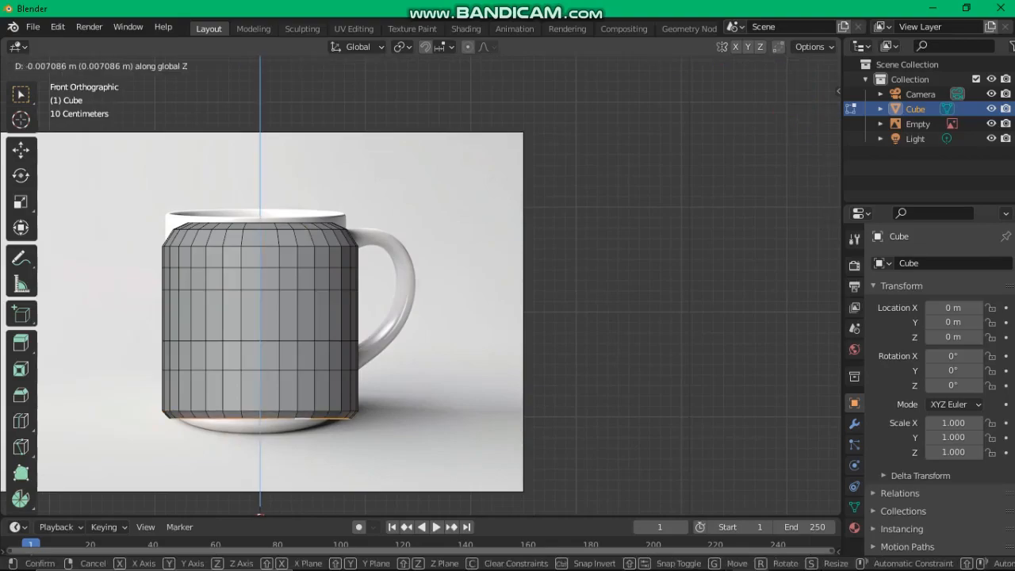
pyautogui.press('Return')
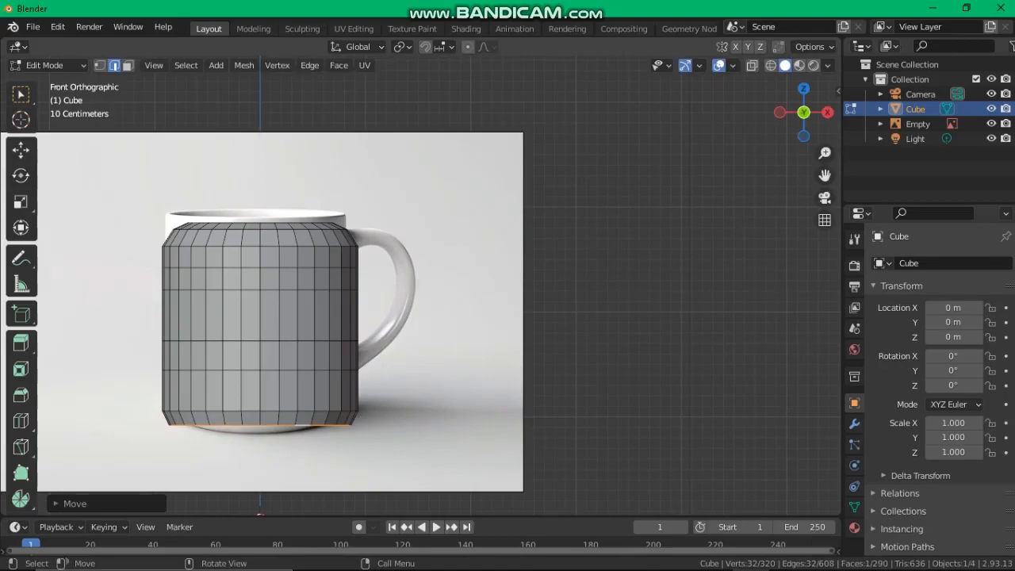
pyautogui.press('s')
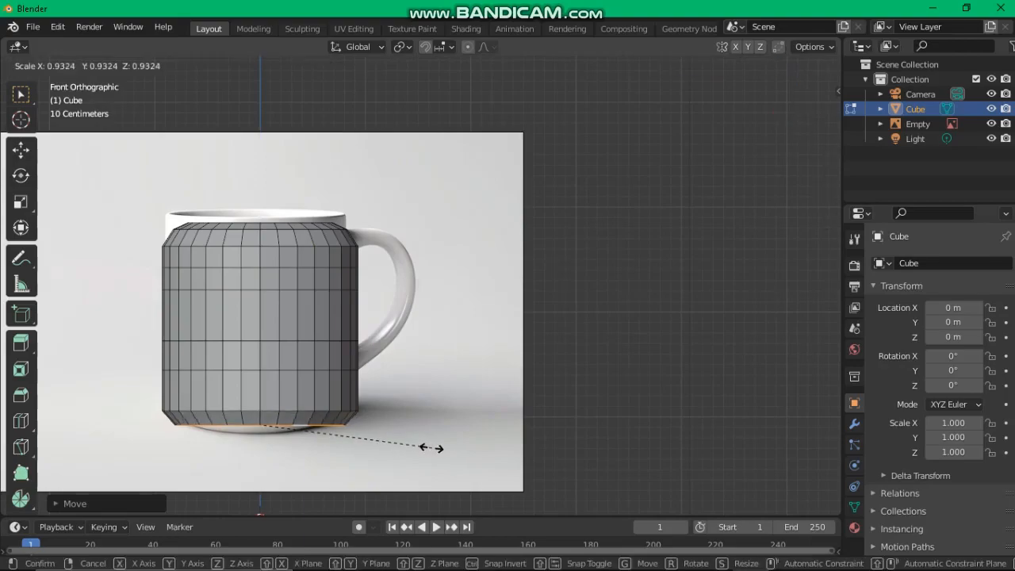
pyautogui.press('Return')
# Dissolve the two central vertical edges on the handle-side wall, one between the upper loop pair and one between the lower pair
pyautogui.keyDown('alt'); pyautogui.moveTo(285, 309); pyautogui.dragTo(8, 345); pyautogui.keyUp('alt')
pyautogui.moveTo(421, 317); pyautogui.dragTo(265, 285, button='middle')
pyautogui.press('KP_1')
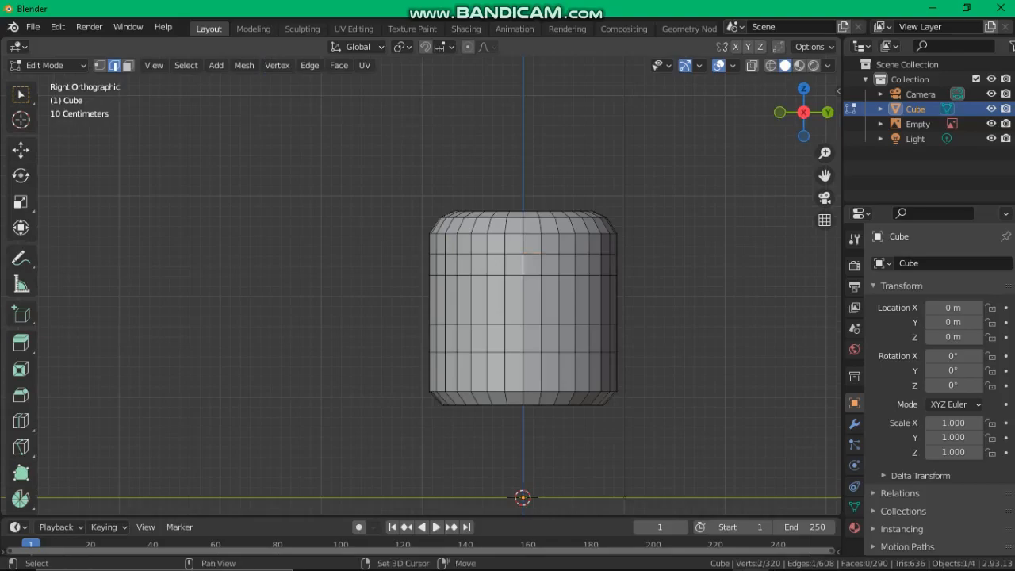
pyautogui.press('x')
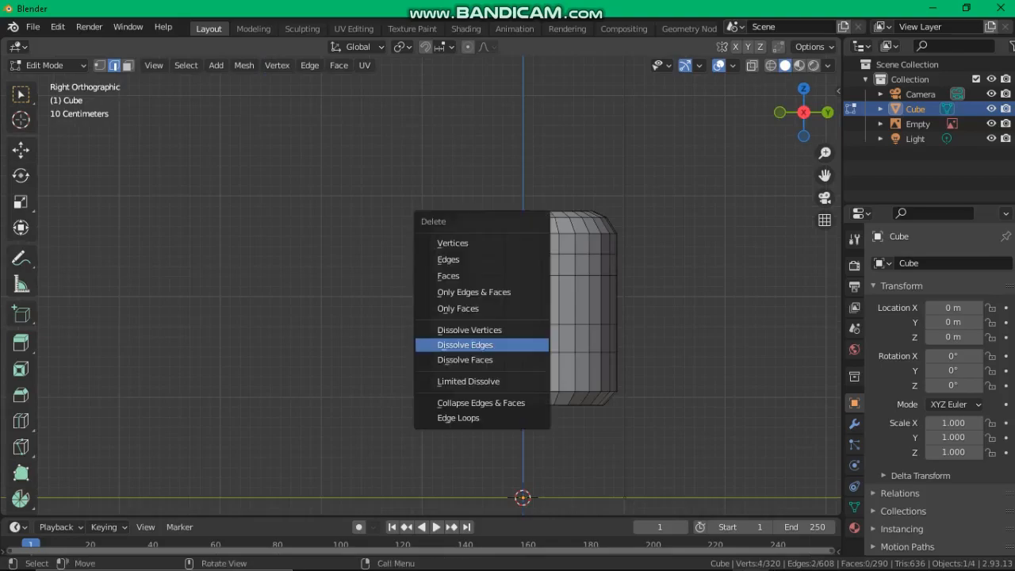
pyautogui.press('Return')
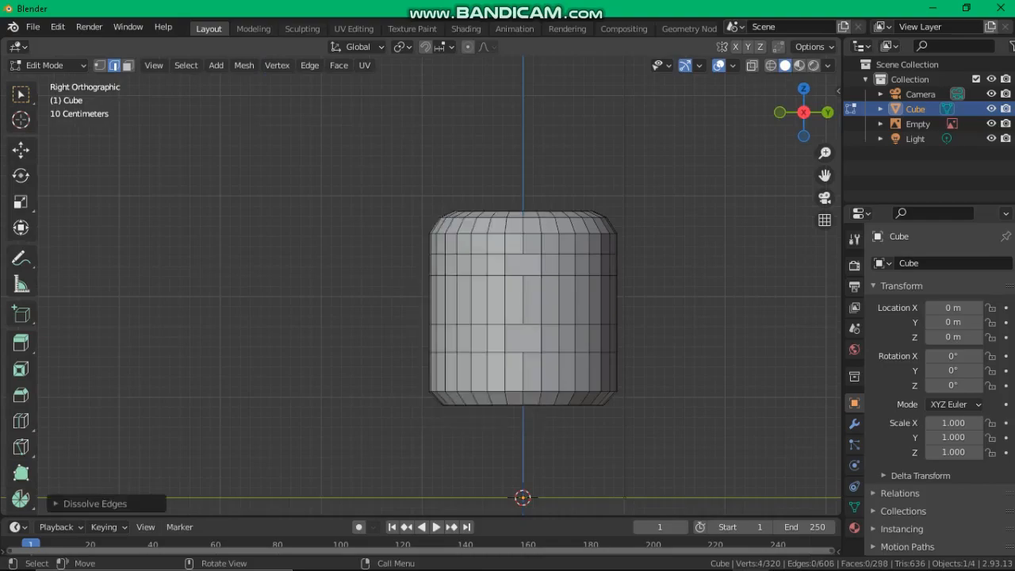
# Duplicate the two merged faces on the handle-side wall and offset the copies slightly outward along X
pyautogui.click(127, 65)
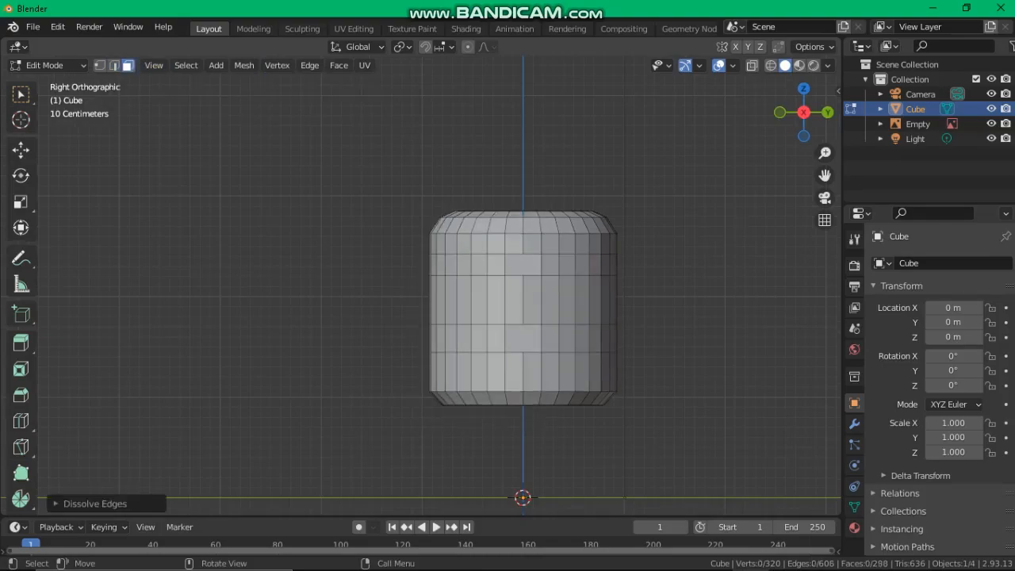
pyautogui.click(523, 263)
pyautogui.keyDown('shift'); pyautogui.click(522, 337); pyautogui.keyUp('shift')
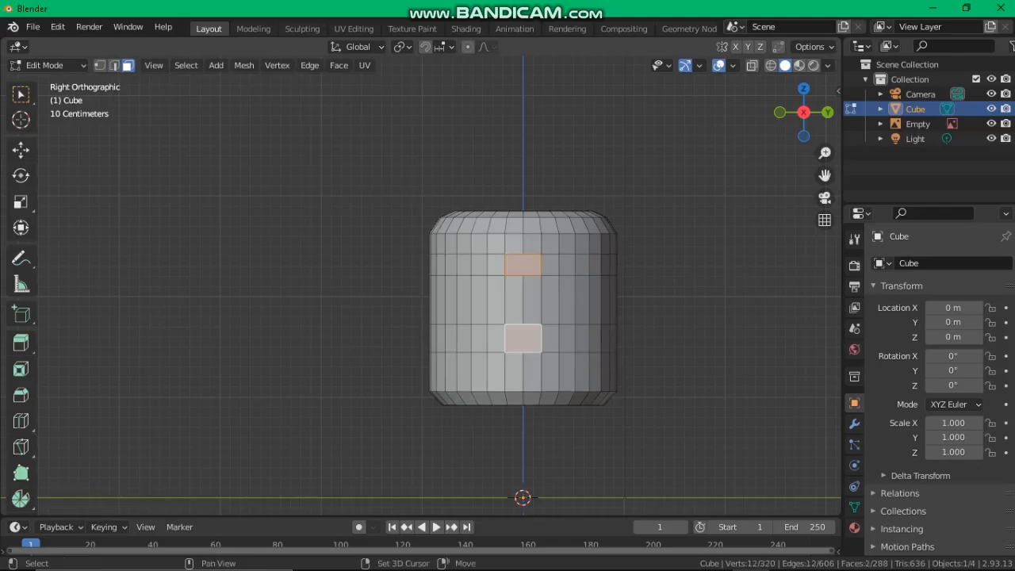
pyautogui.moveTo(522, 338); pyautogui.dragTo(663, 359, button='middle')
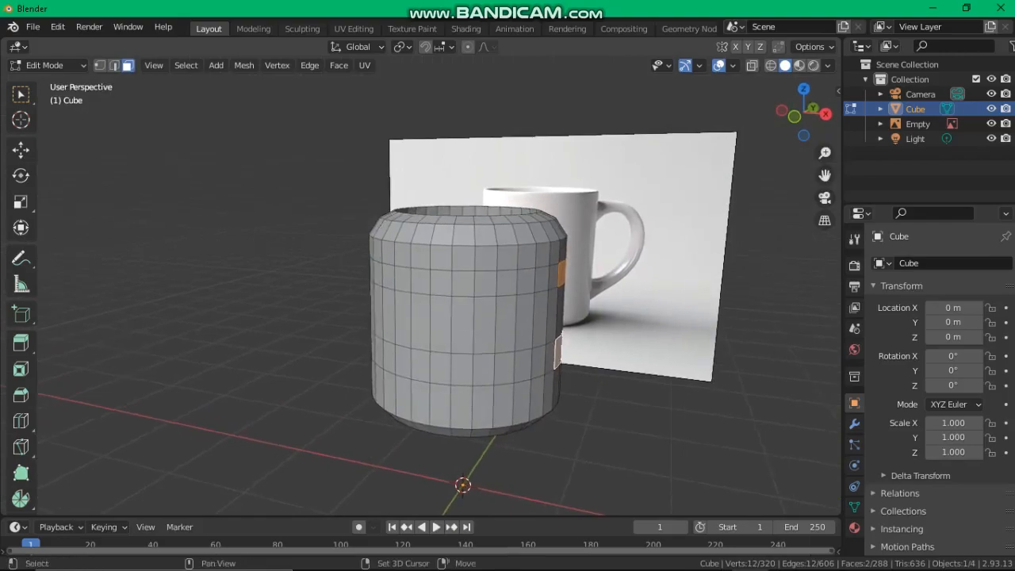
pyautogui.press('g')
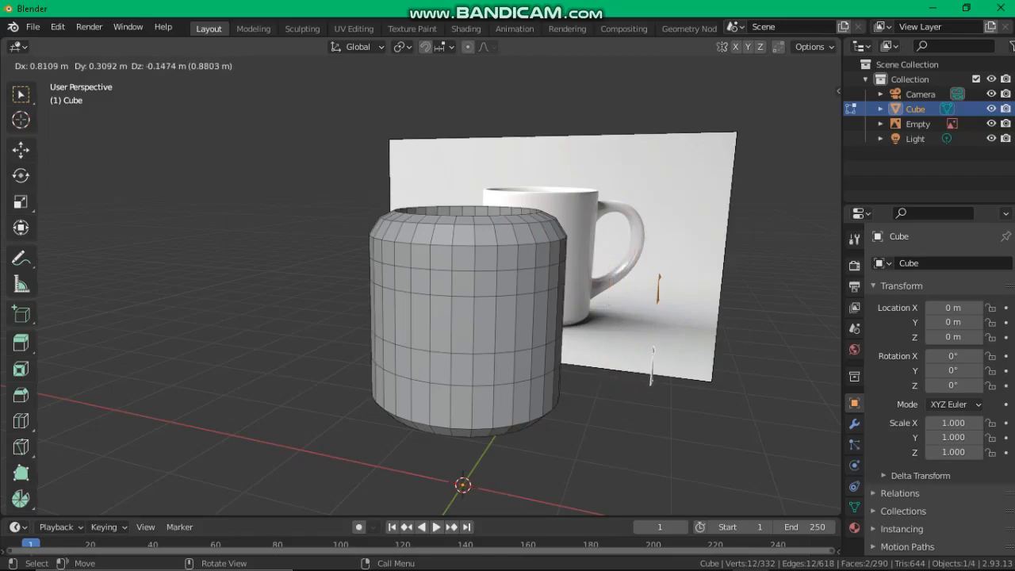
pyautogui.press('Escape')
pyautogui.moveTo(507, 317)
pyautogui.keyDown('alt'); pyautogui.mouseDown()
pyautogui.moveTo(479, 295)
pyautogui.moveTo(519, 320)
pyautogui.mouseUp(); pyautogui.keyUp('alt')
pyautogui.press('g')
pyautogui.press('y')
pyautogui.press('x')
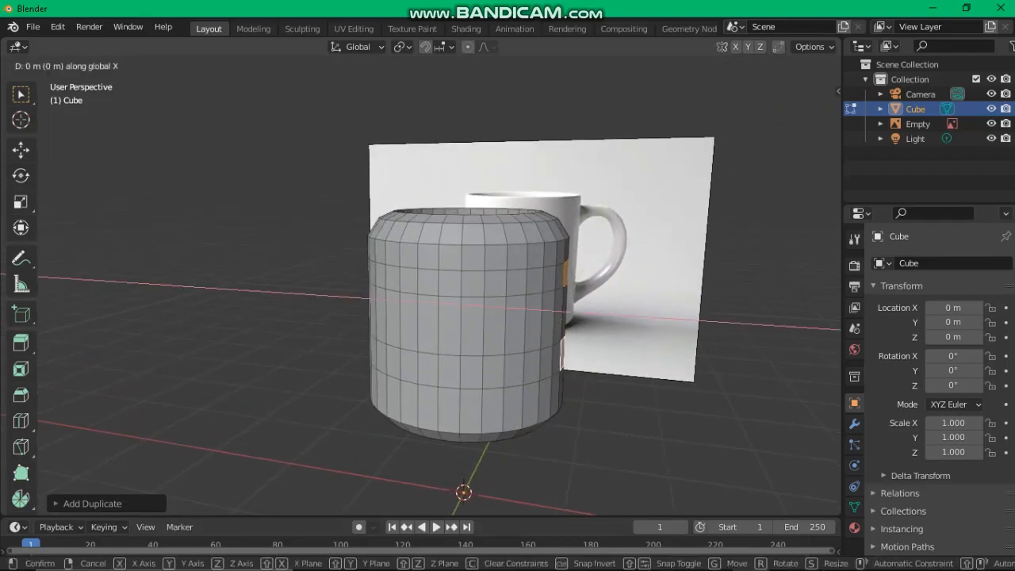
pyautogui.press('Return')
# Extrude both duplicated faces about 0.51 m outward from the mug wall in front view
pyautogui.press('KP_1')
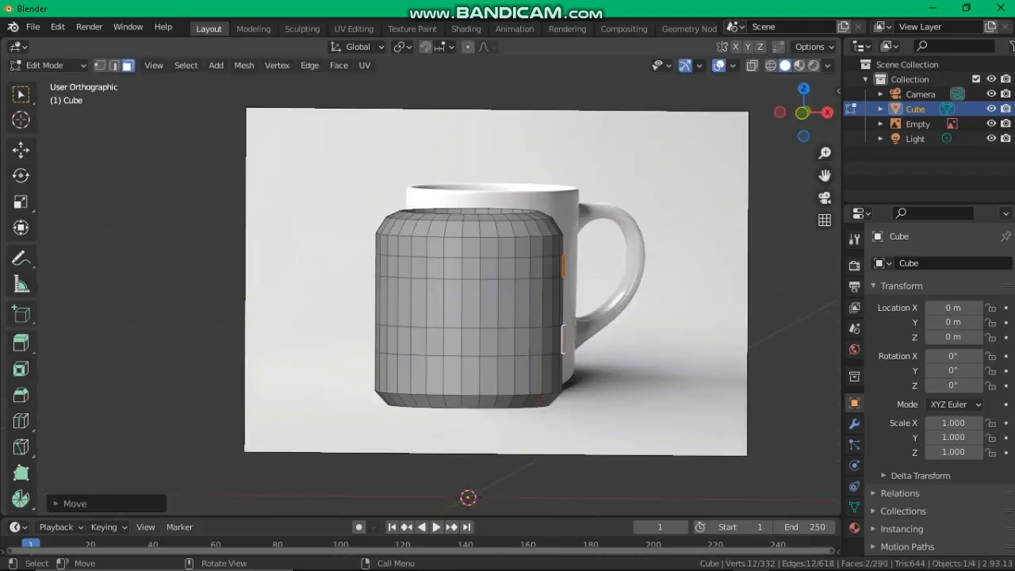
pyautogui.press('e')
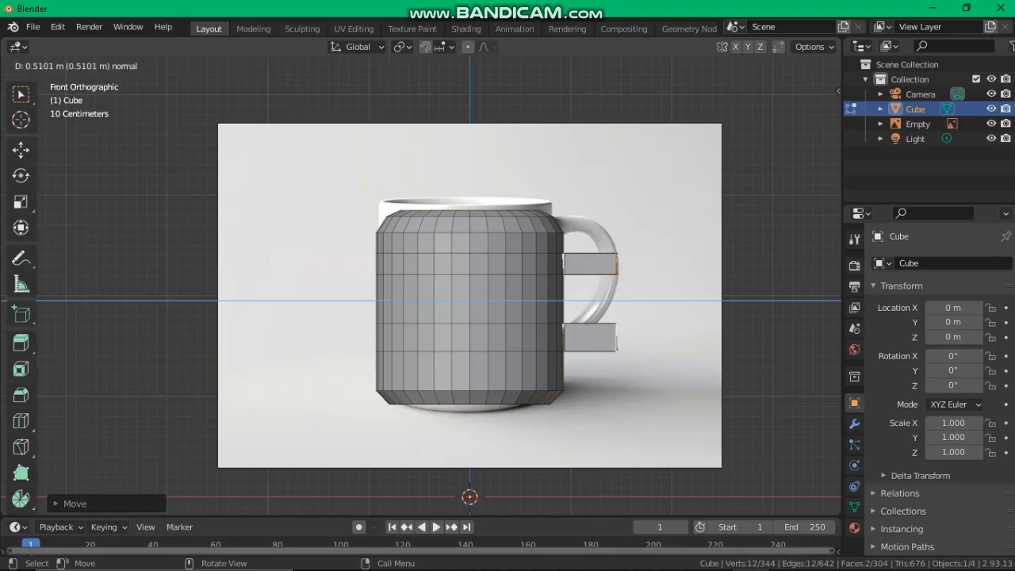
pyautogui.press('Return')
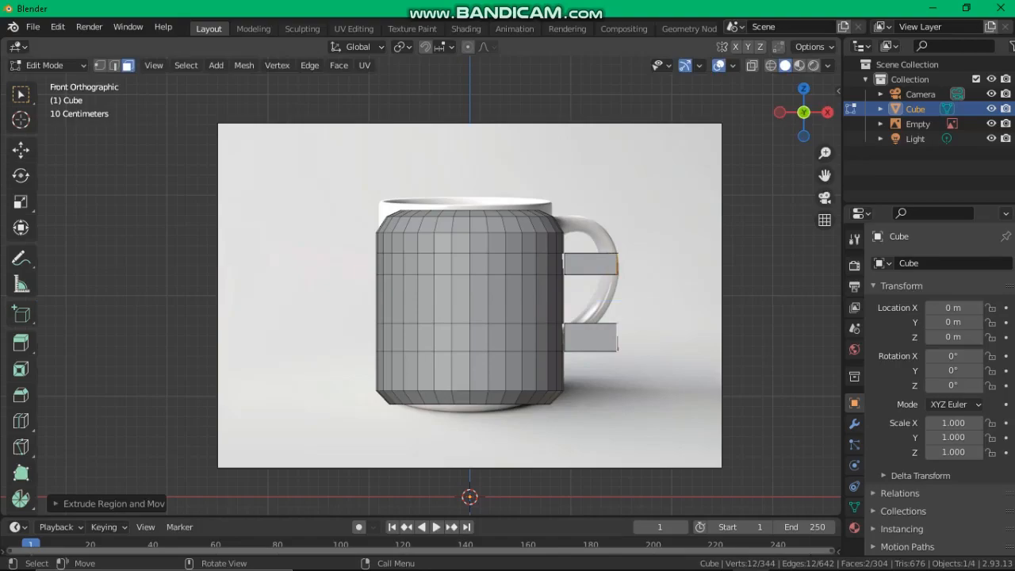
# Lengthen the lower handle block by moving its end face outward along X, and rotate that face to tilt upward
pyautogui.keyDown('alt'); pyautogui.moveTo(507, 301); pyautogui.dragTo(516, 325); pyautogui.keyUp('alt')
pyautogui.click(433, 417)
pyautogui.press('g')
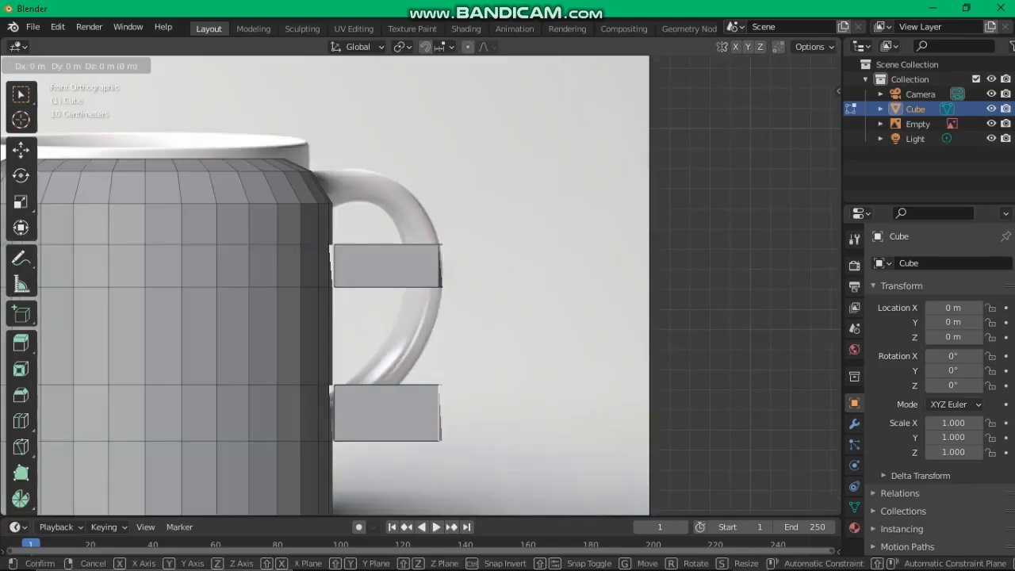
pyautogui.press('x')
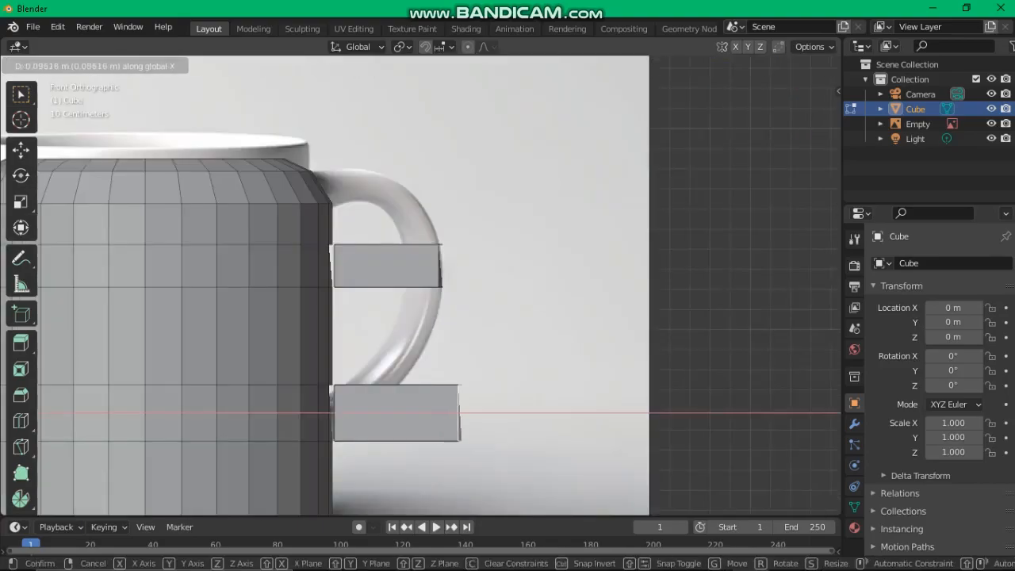
pyautogui.press('Return')
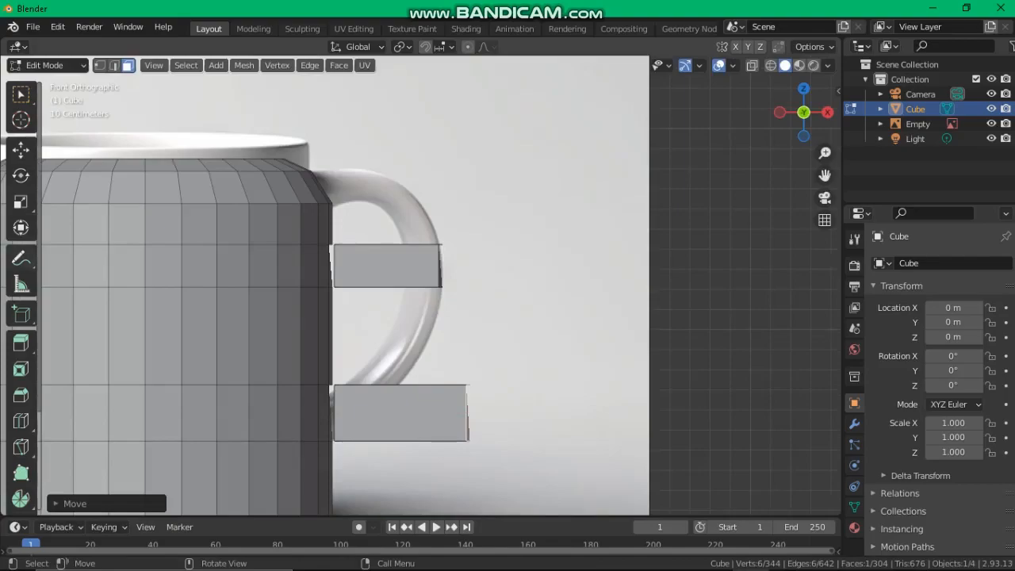
pyautogui.click(21, 175)
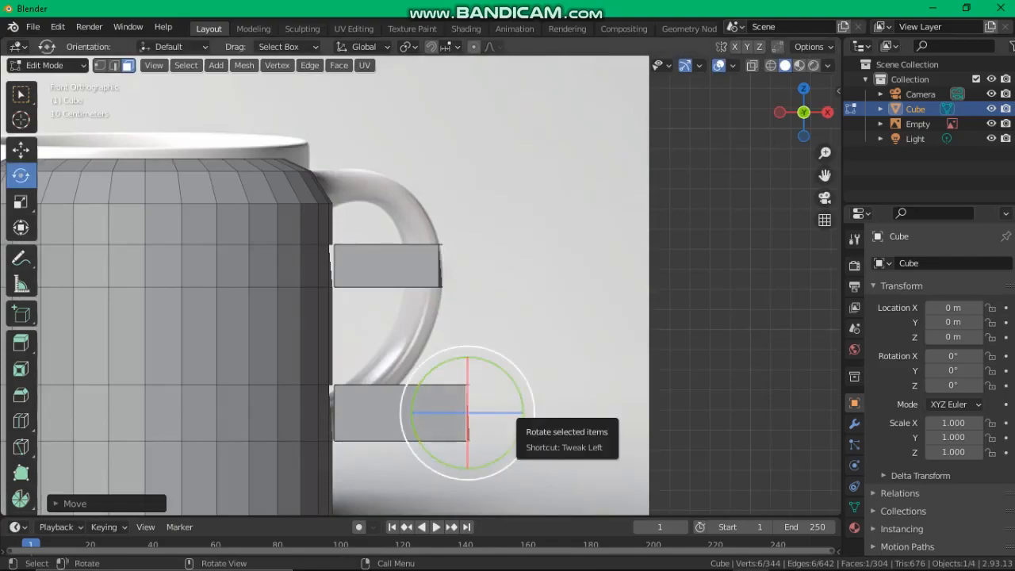
pyautogui.moveTo(529, 406); pyautogui.dragTo(523, 386)
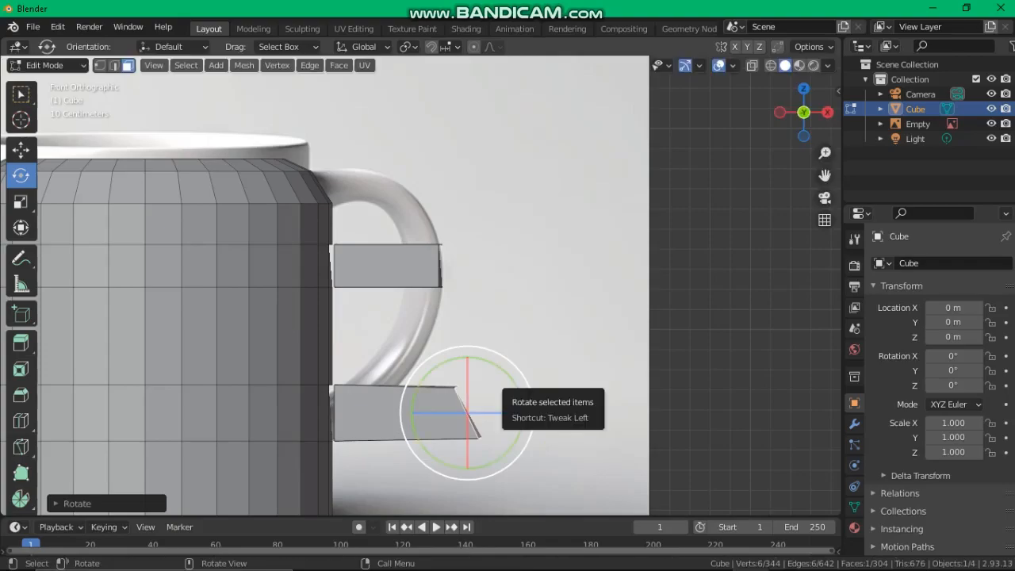
# Extrude two segments of about 0.4 m and 0.38 m from the lower block, rotating each end face to curve upward
pyautogui.press('e')
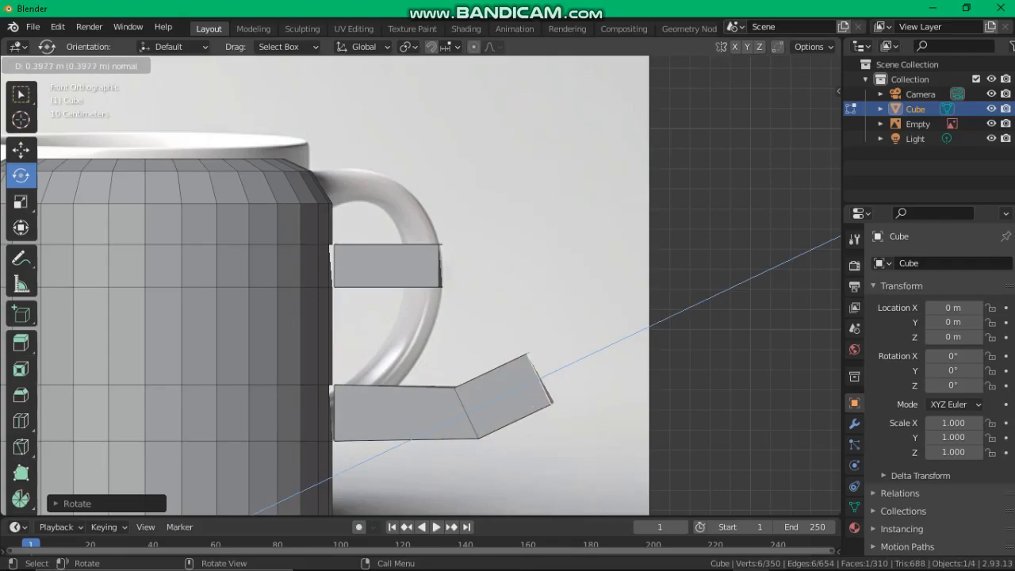
pyautogui.click(585, 359)
pyautogui.moveTo(604, 366); pyautogui.dragTo(583, 320)
pyautogui.press('e')
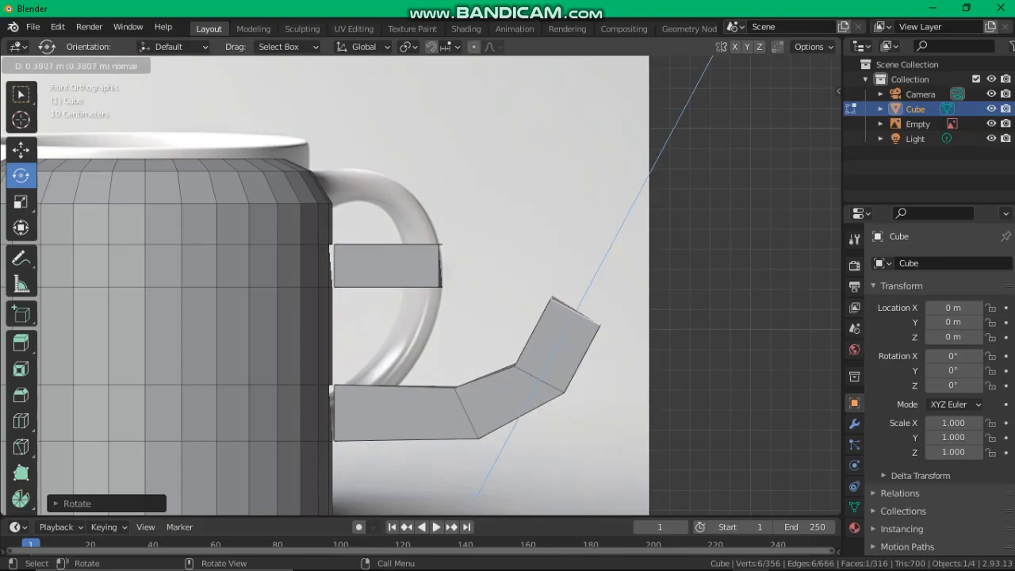
pyautogui.press('Return')
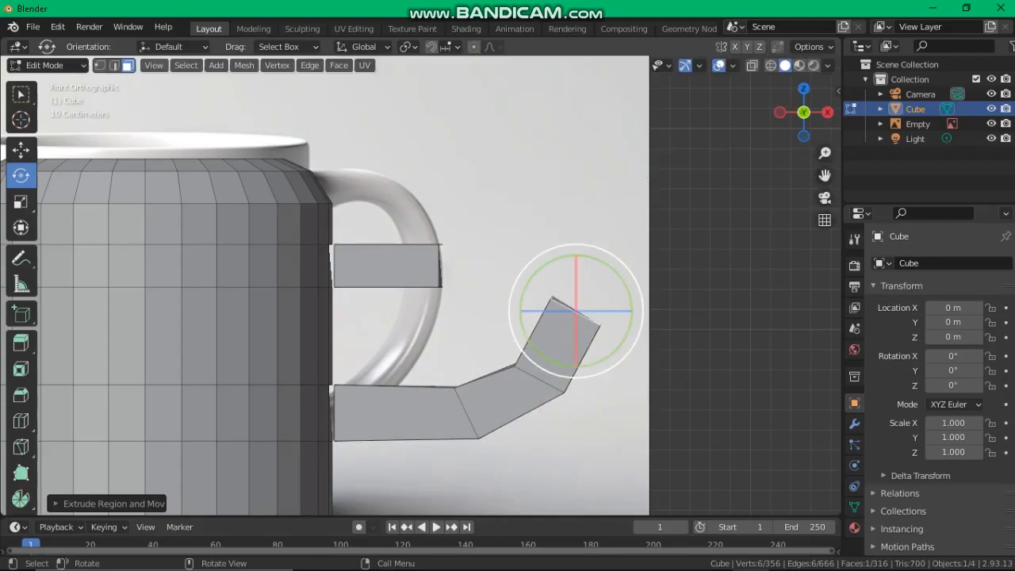
pyautogui.moveTo(634, 313); pyautogui.dragTo(606, 271)
# Extrude two shorter handle segments of about 0.2 m and 0.24 m, rotating each end face to shape the outermost bend
pyautogui.press('e')
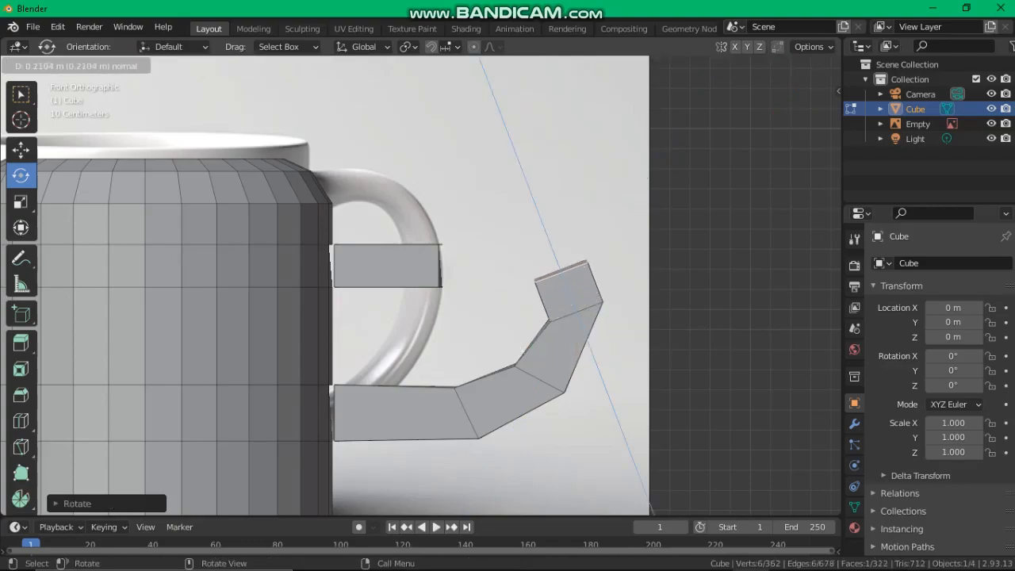
pyautogui.click(603, 276)
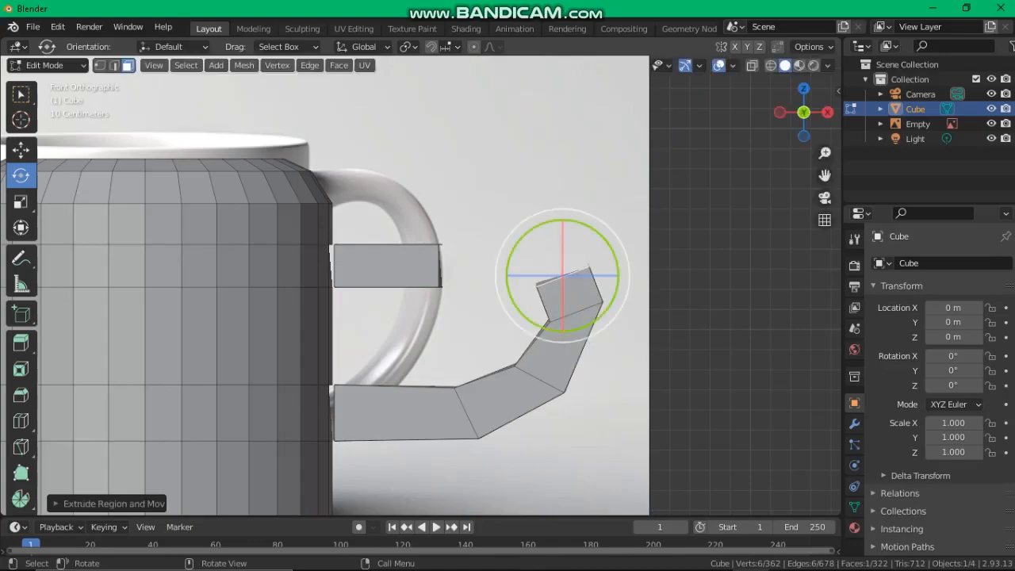
pyautogui.moveTo(607, 274); pyautogui.dragTo(607, 240)
pyautogui.press('e')
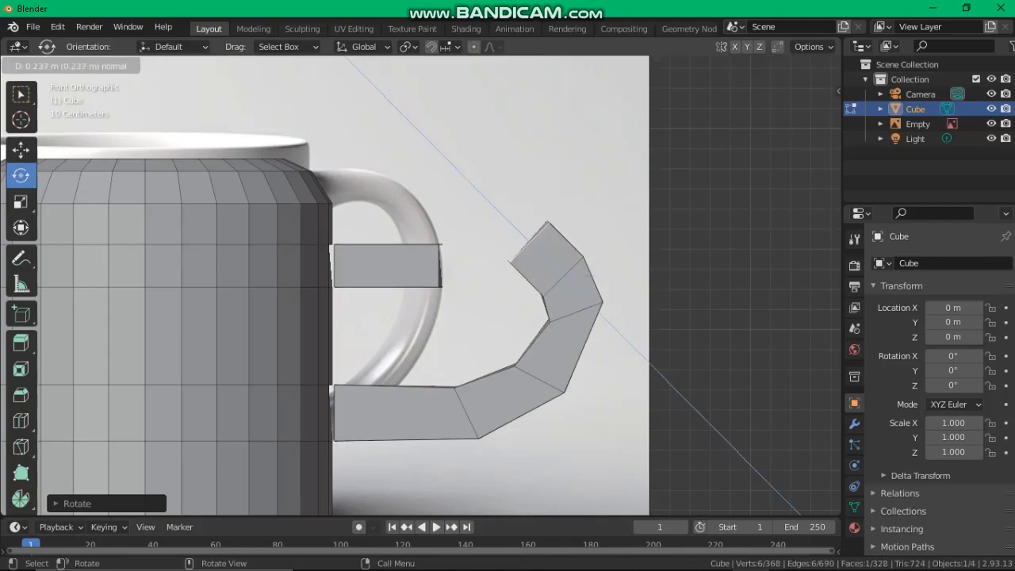
pyautogui.click(585, 236)
pyautogui.moveTo(589, 237); pyautogui.dragTo(594, 264)
# Extrude three more segments that curve the handle back toward the upper block, rotating the end face after each of the first two
pyautogui.press('e')
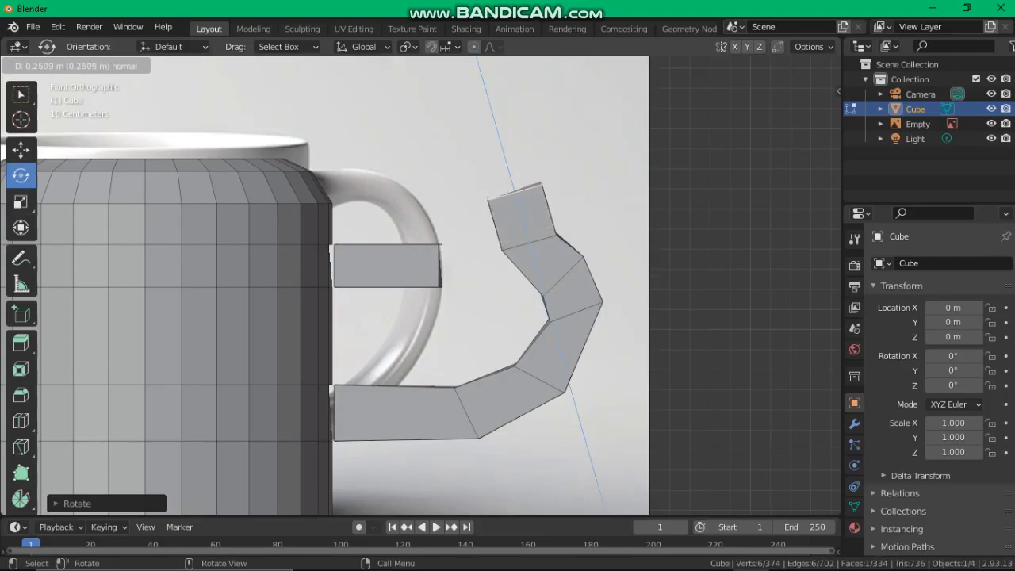
pyautogui.press('Return')
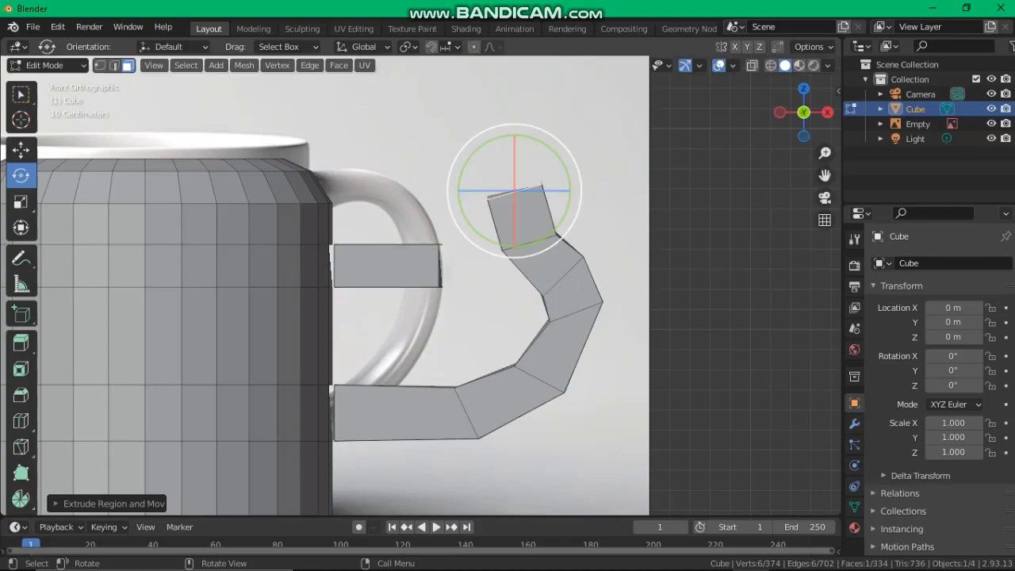
pyautogui.moveTo(578, 179); pyautogui.dragTo(520, 165)
pyautogui.press('e')
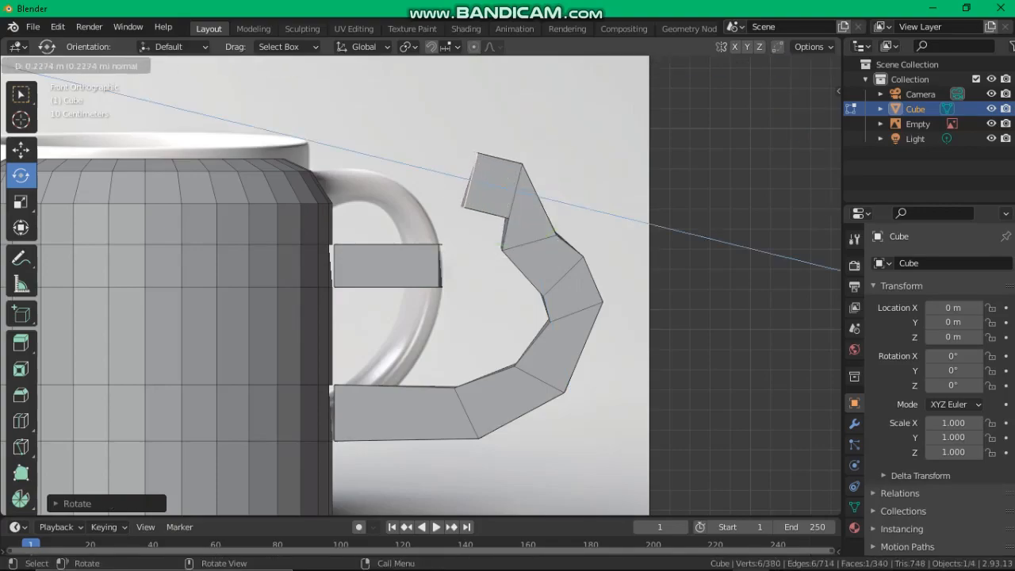
pyautogui.click(456, 178)
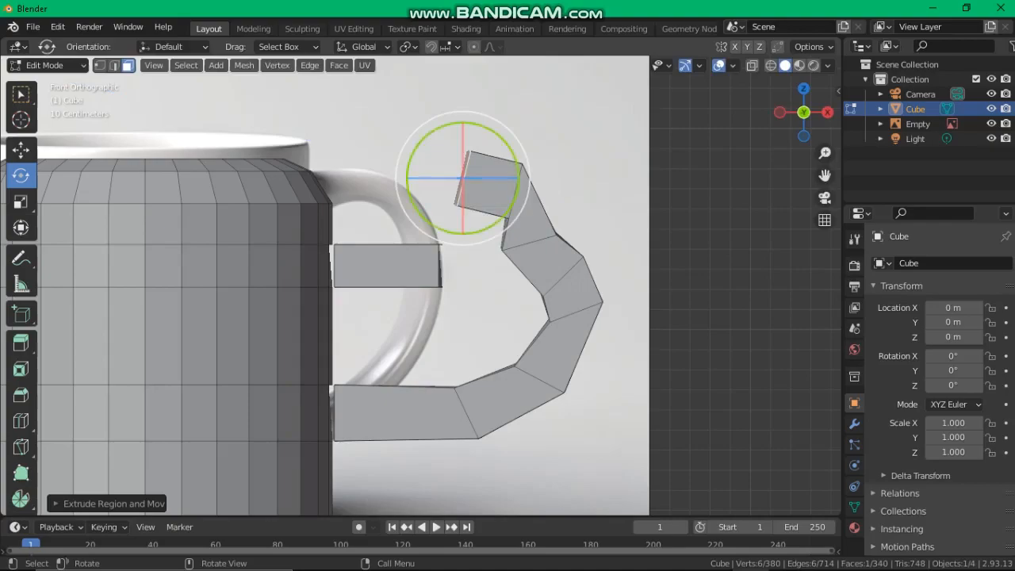
pyautogui.moveTo(511, 158); pyautogui.dragTo(484, 133)
pyautogui.press('e')
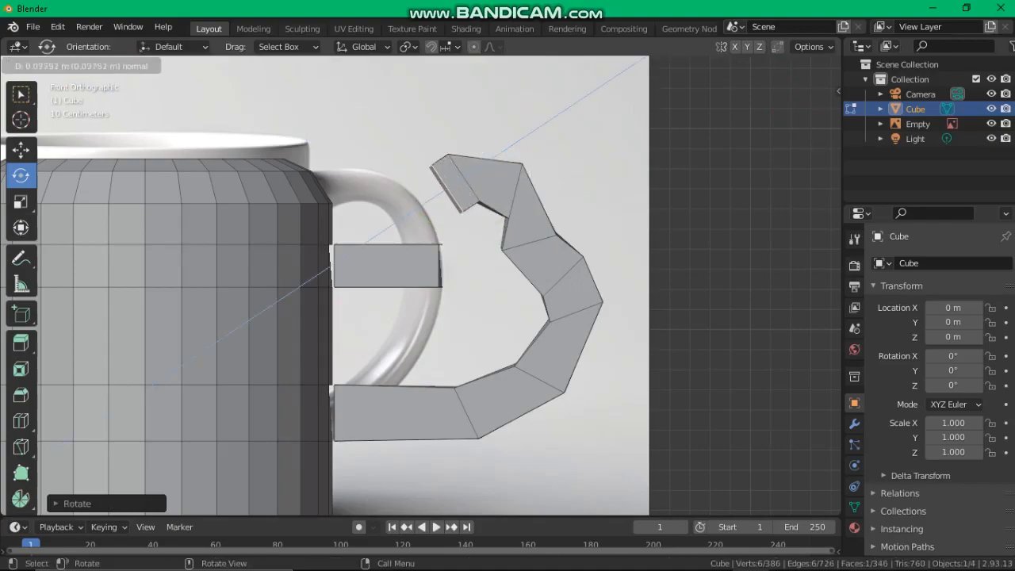
pyautogui.click(473, 207)
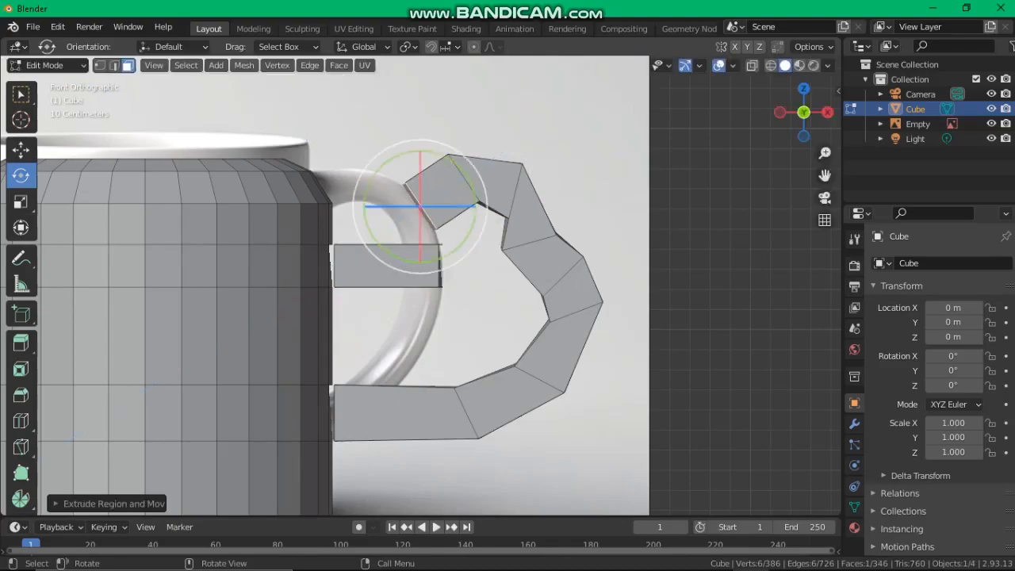
# Rotate the handle's end face by about -46°, extrude a short segment of about 0.1 m downward, and tilt its end face
pyautogui.moveTo(485, 200); pyautogui.dragTo(476, 145)
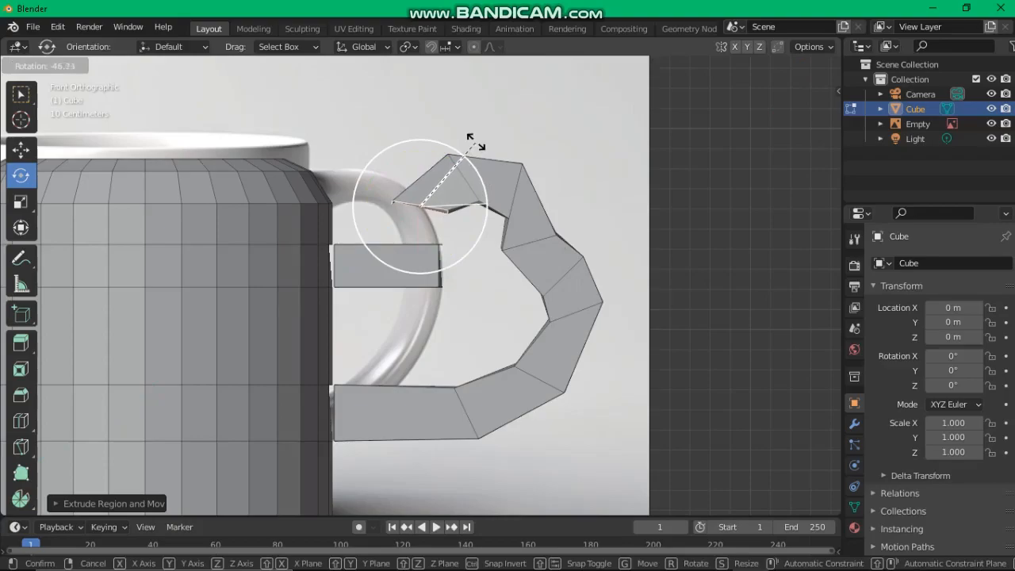
pyautogui.click(474, 141)
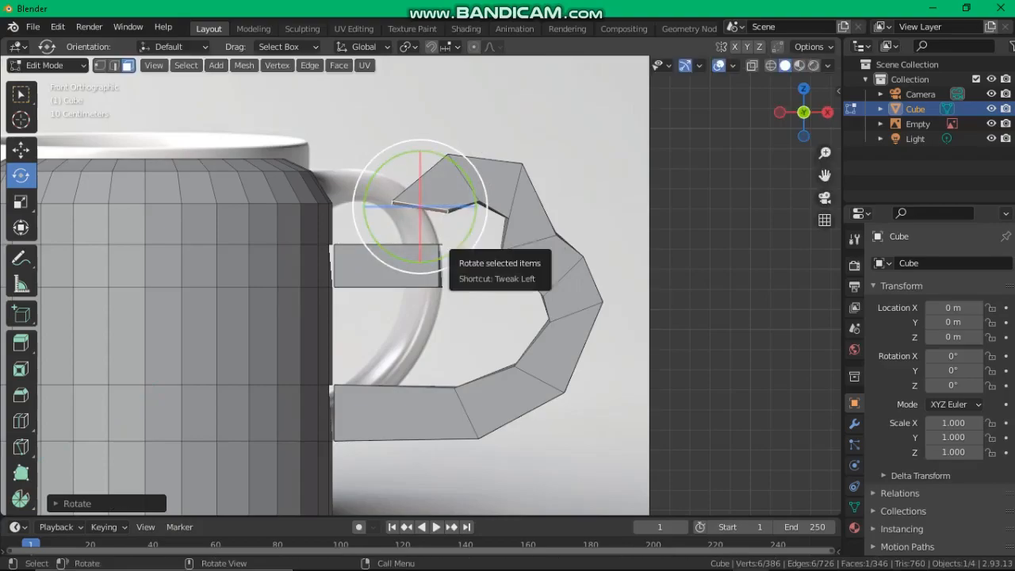
pyautogui.press('e')
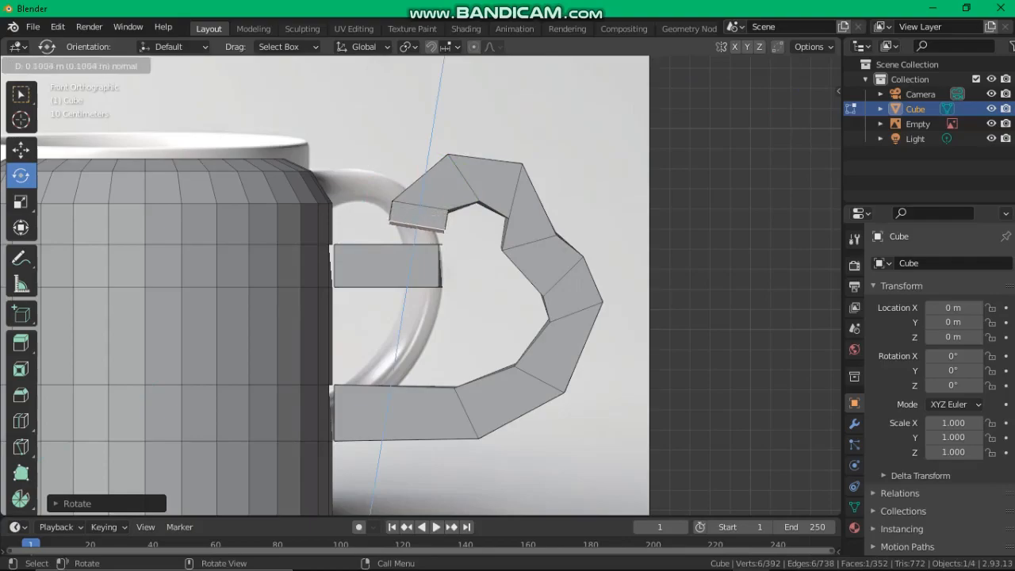
pyautogui.click(434, 287)
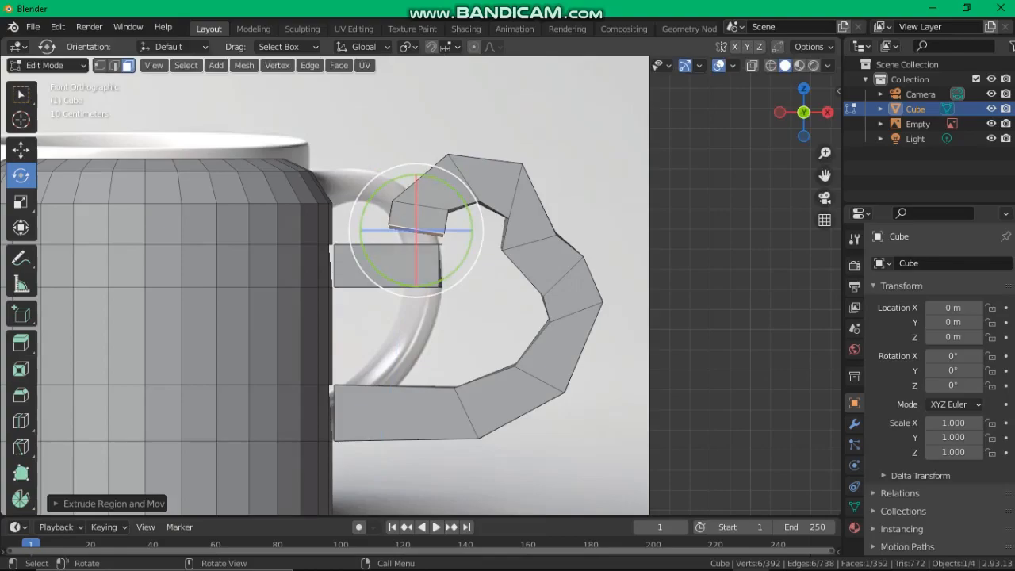
pyautogui.moveTo(435, 287); pyautogui.dragTo(539, 277, button='middle')
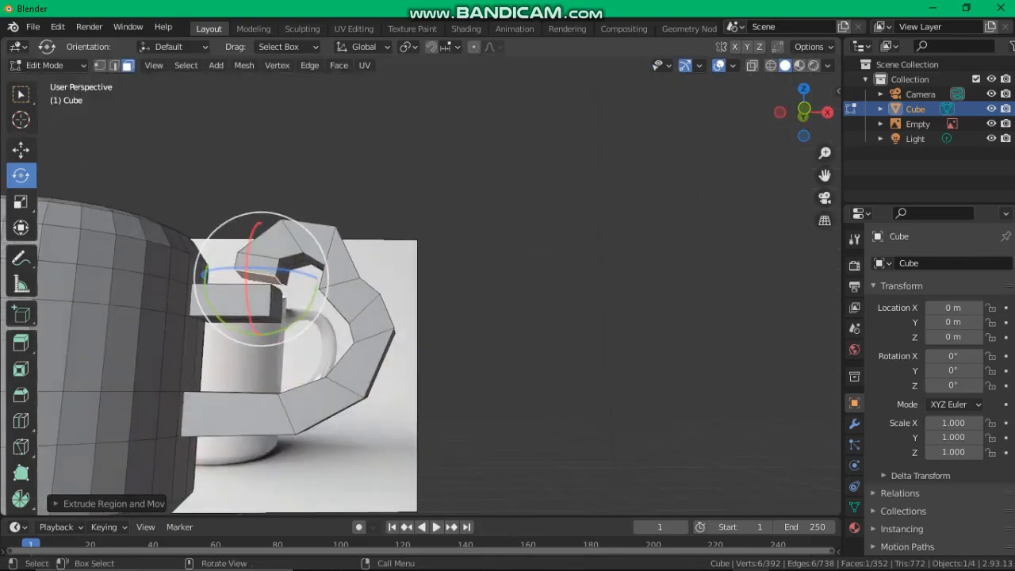
pyautogui.moveTo(322, 273); pyautogui.dragTo(325, 247)
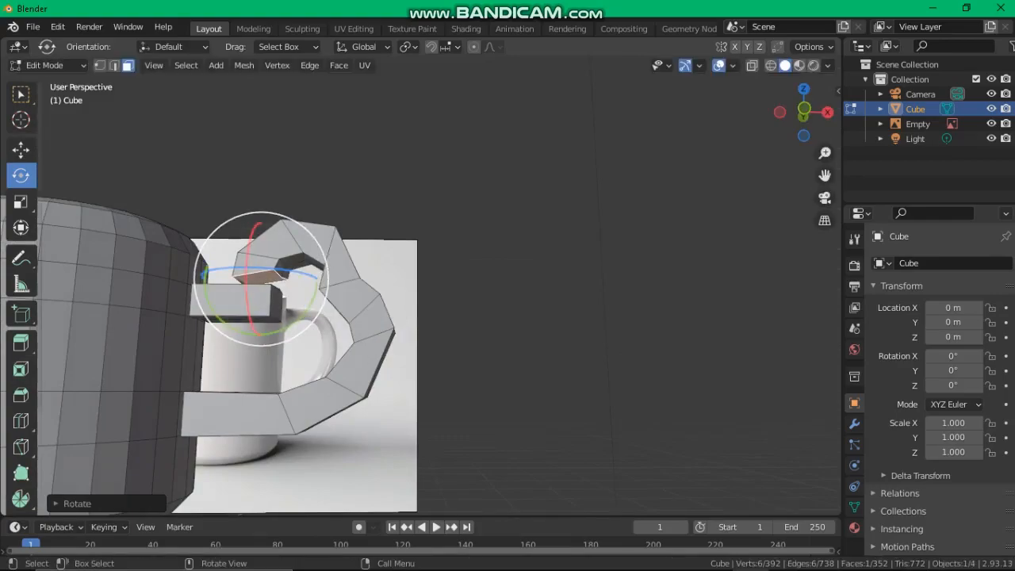
# Shorten the upper handle block by moving its end face about -0.2 m along X toward the mug body
pyautogui.press('1')
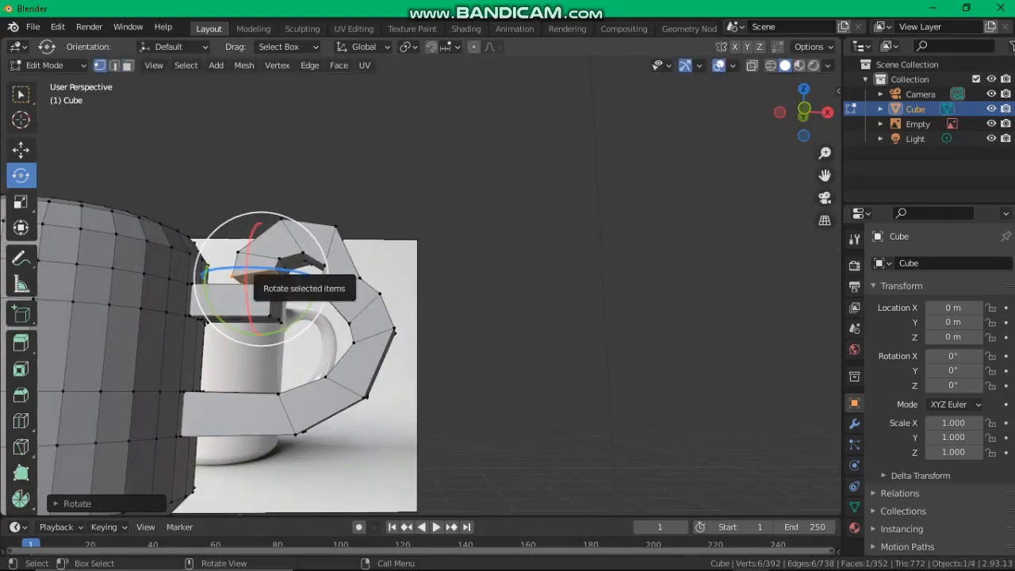
pyautogui.click(270, 268)
pyautogui.moveTo(265, 290); pyautogui.dragTo(252, 318, button='middle')
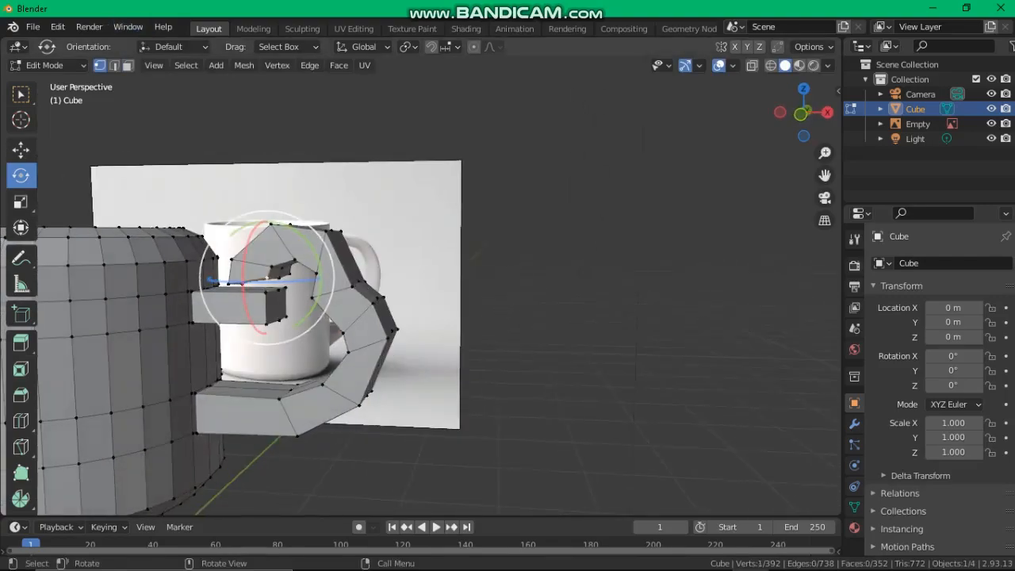
pyautogui.press('3')
pyautogui.click(274, 305)
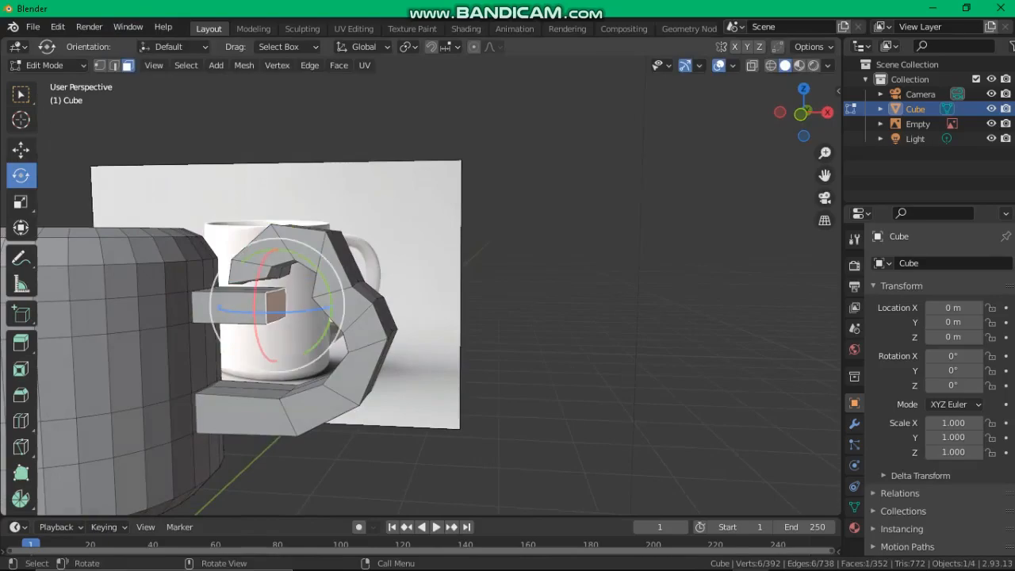
pyautogui.press('KP_1')
pyautogui.press('g')
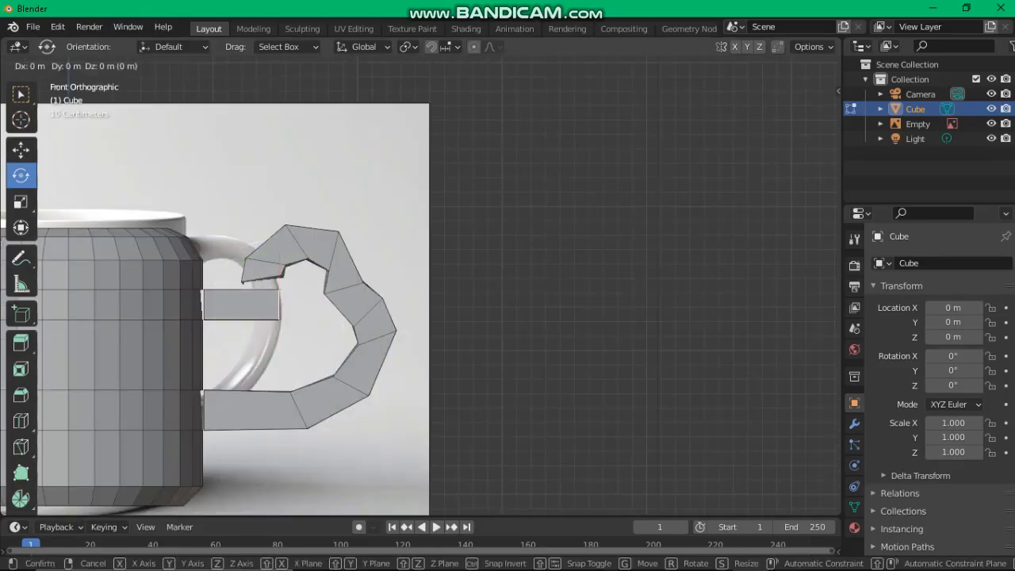
pyautogui.press('x')
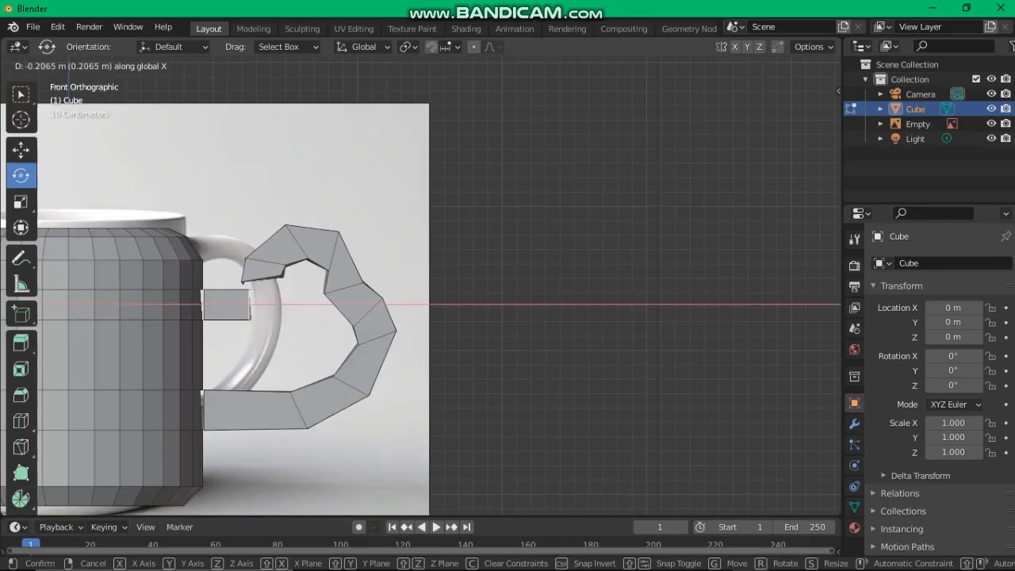
pyautogui.press('Return')
# Merge the near corner vertex of the curved handle's end into the upper block's matching top vertex using At Last
pyautogui.moveTo(507, 285); pyautogui.dragTo(539, 317, button='middle')
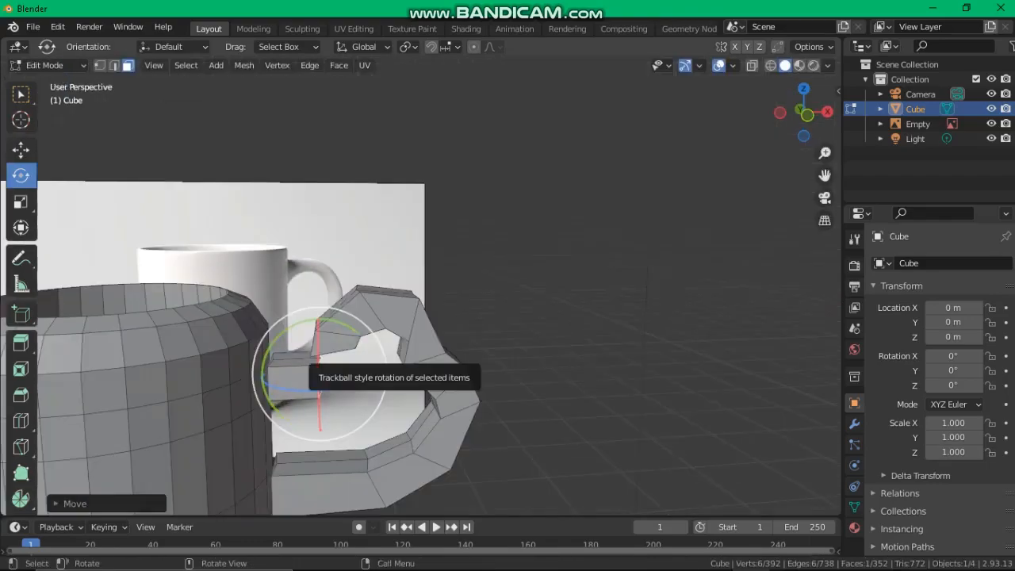
pyautogui.scroll(4, 420, 301)
pyautogui.scroll(4, 420, 301)
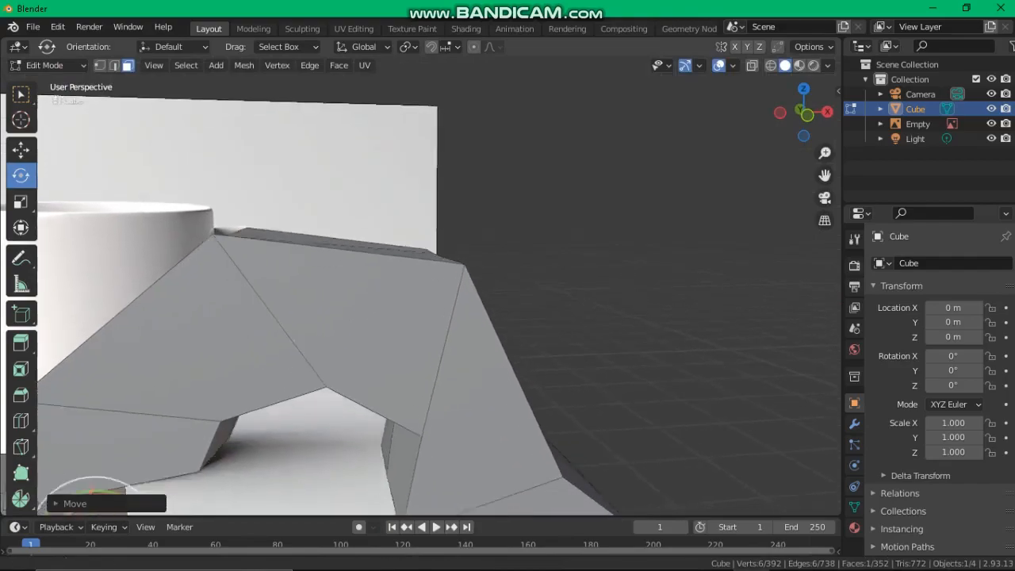
pyautogui.keyDown('alt'); pyautogui.keyDown('shift'); pyautogui.moveTo(440, 318); pyautogui.dragTo(508, 190); pyautogui.keyUp('shift'); pyautogui.keyUp('alt')
pyautogui.scroll(-3, 440, 285)
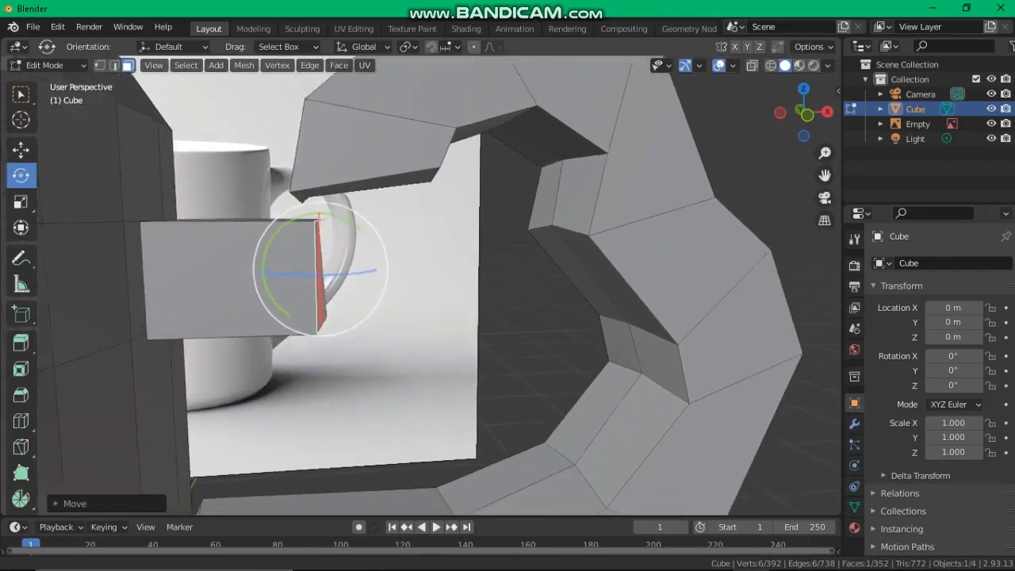
pyautogui.keyDown('alt'); pyautogui.moveTo(440, 285); pyautogui.dragTo(521, 317); pyautogui.keyUp('alt')
pyautogui.click(100, 65)
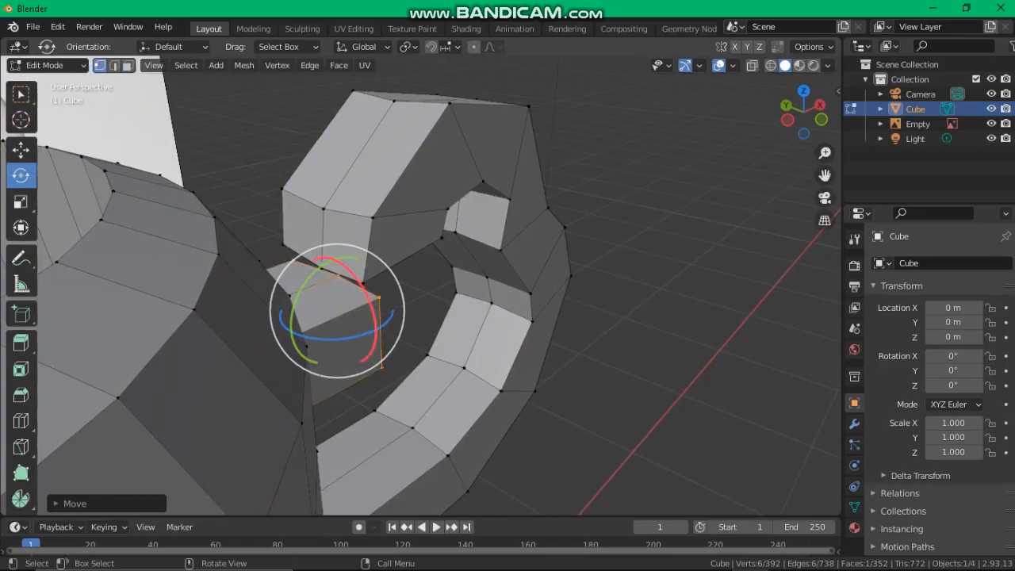
pyautogui.click(363, 282)
pyautogui.keyDown('shift'); pyautogui.click(379, 297); pyautogui.keyUp('shift')
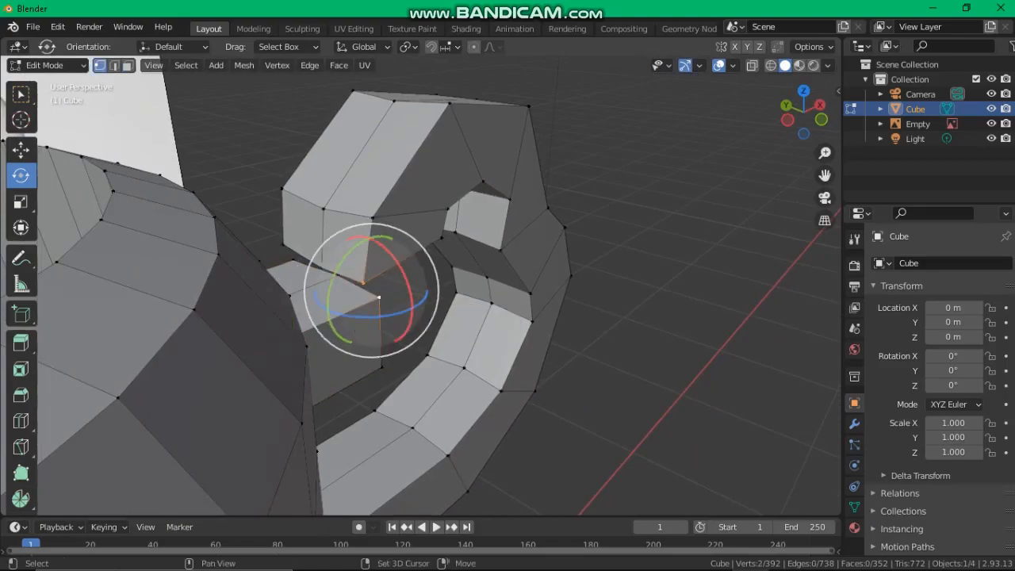
pyautogui.press('m')
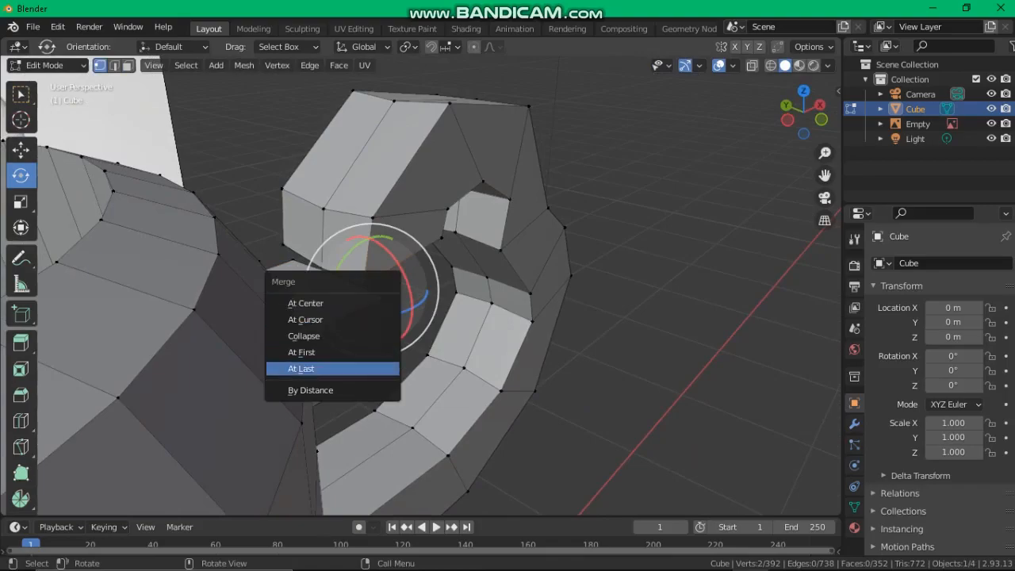
pyautogui.click(301, 369)
# Merge the middle and far vertices of the curved handle's end into the upper block's matching top vertices using At Last
pyautogui.click(321, 268)
pyautogui.moveTo(321, 268); pyautogui.dragTo(303, 259, button='middle')
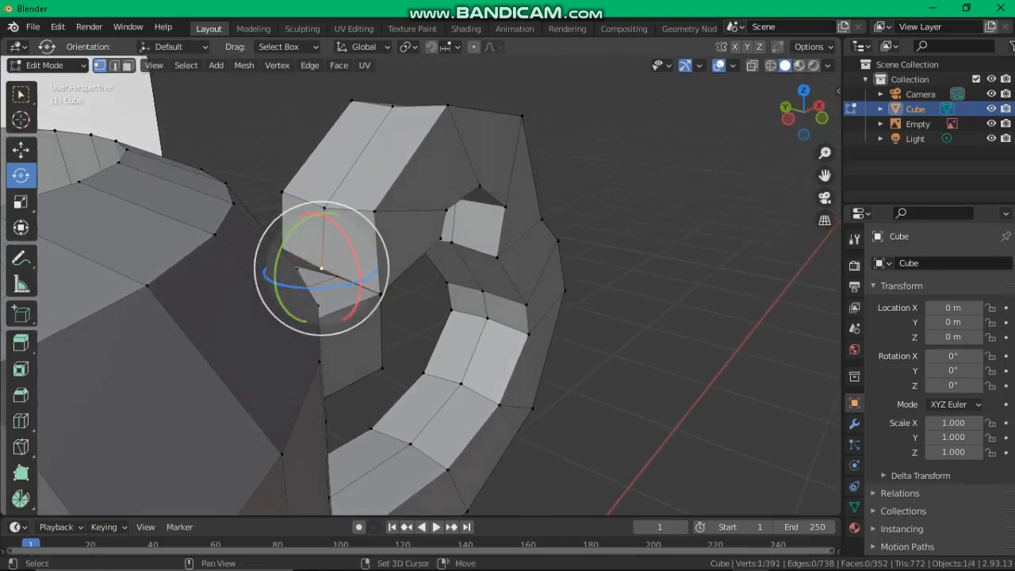
pyautogui.keyDown('shift'); pyautogui.click(337, 276); pyautogui.keyUp('shift')
pyautogui.press('m')
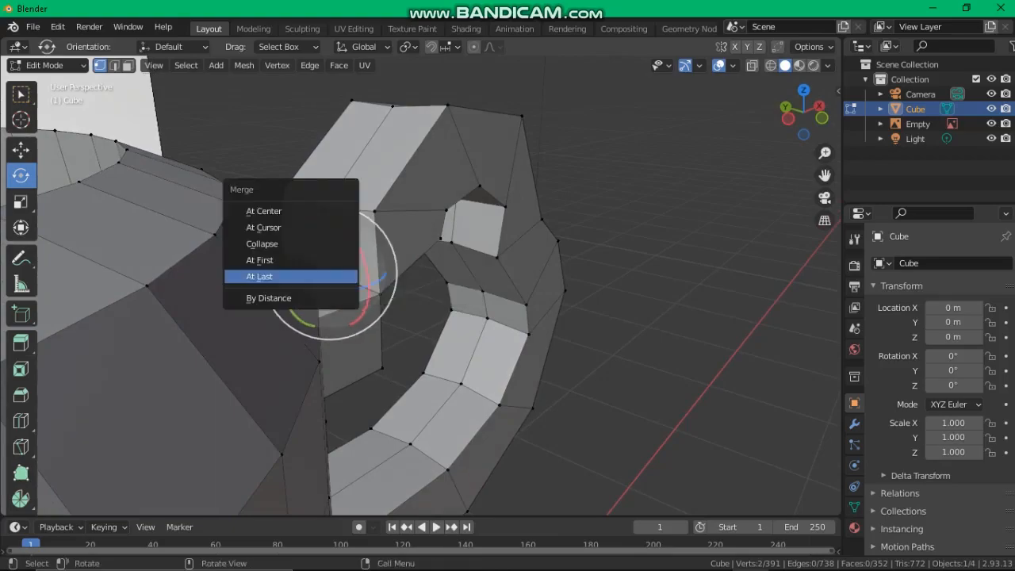
pyautogui.click(262, 275)
pyautogui.moveTo(261, 276); pyautogui.dragTo(287, 265, button='middle')
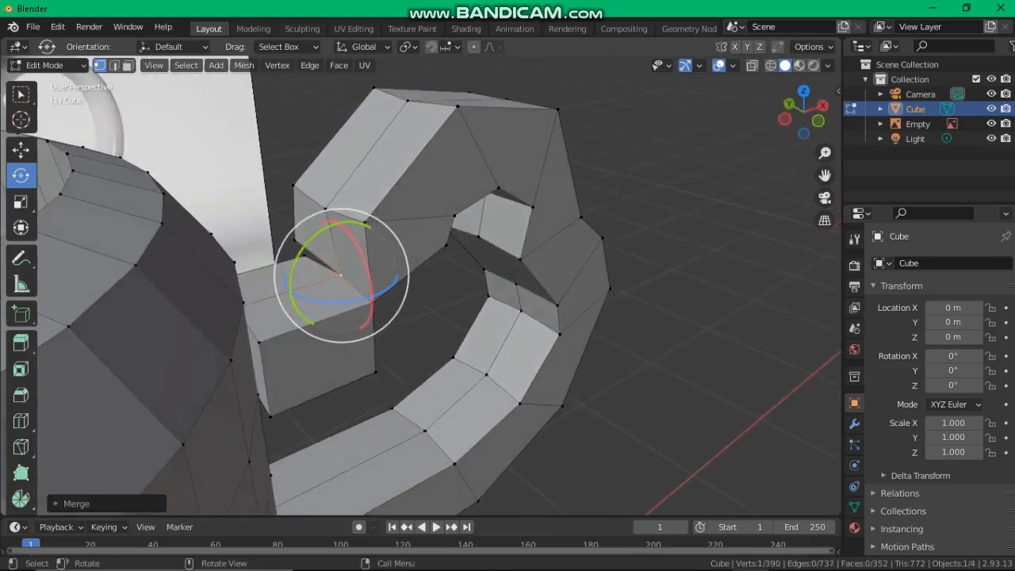
pyautogui.keyDown('shift'); pyautogui.click(303, 255); pyautogui.keyUp('shift')
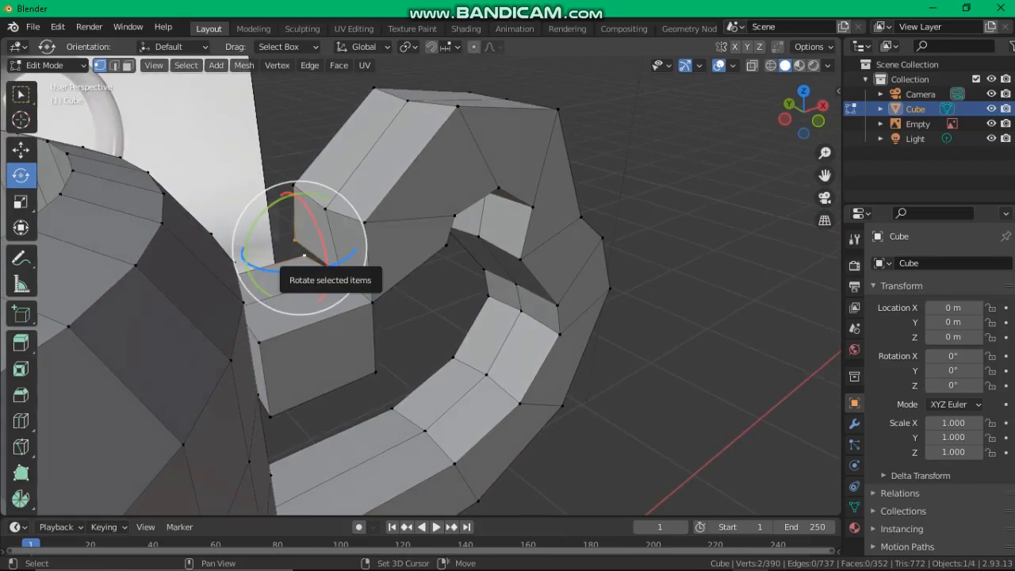
pyautogui.press('m')
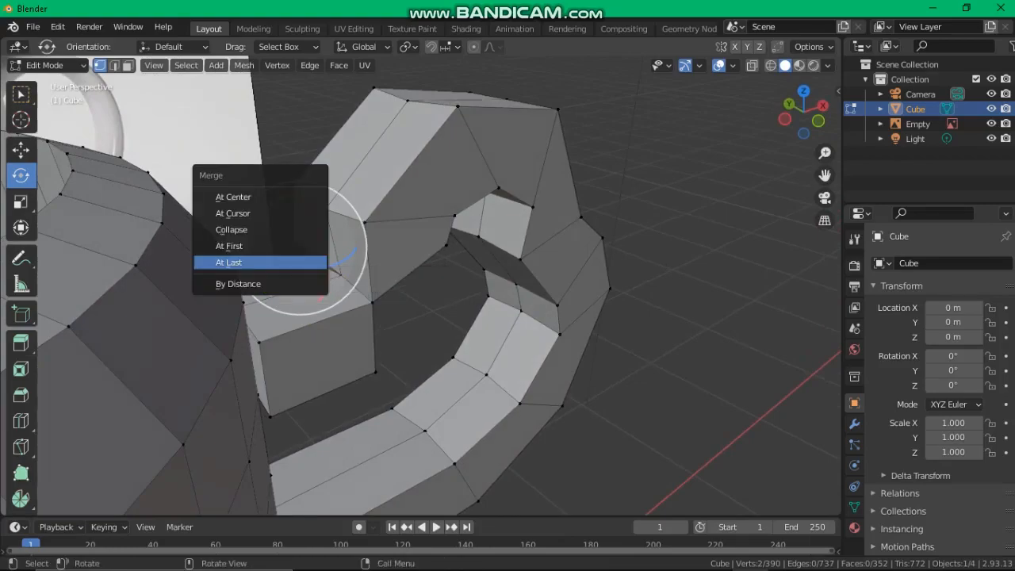
pyautogui.click(262, 262)
# Bevel the lower outer edge of the upper handle block by about 0.127 m with one segment
pyautogui.moveTo(262, 262); pyautogui.dragTo(421, 247, button='middle')
pyautogui.scroll(-6, 348, 249)
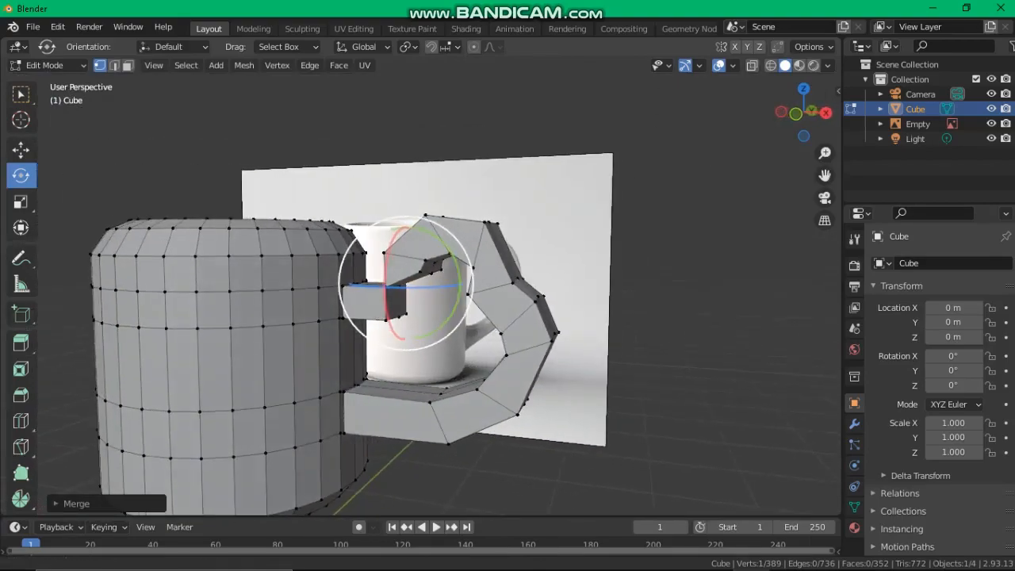
pyautogui.scroll(3, 420, 294)
pyautogui.keyDown('alt'); pyautogui.click(377, 343); pyautogui.keyUp('alt')
pyautogui.moveTo(378, 342); pyautogui.dragTo(404, 344, button='middle')
pyautogui.hotkey('ctrl', 'b')
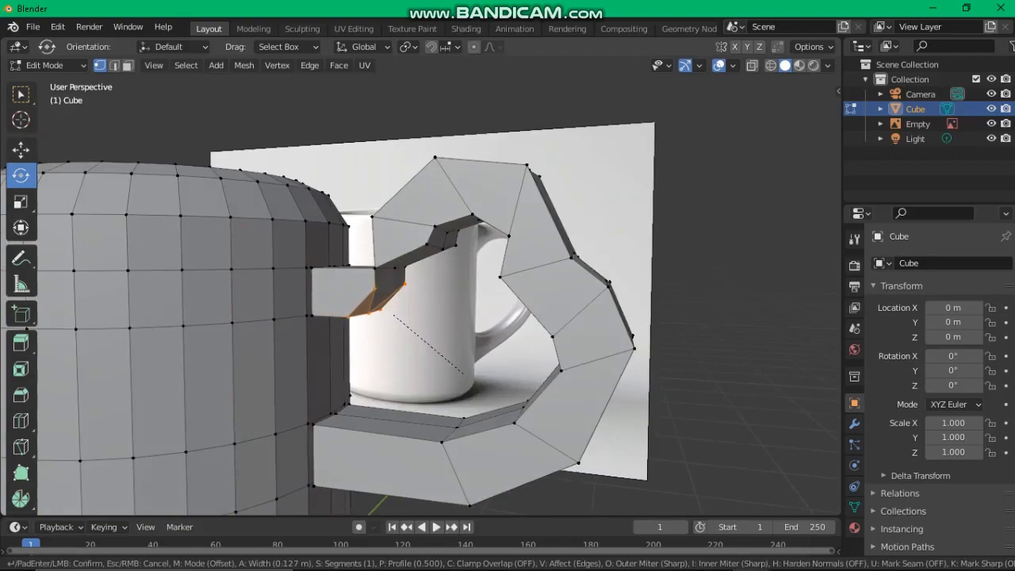
pyautogui.click(463, 373)
# Examine the mug body and the joined handle from several angles and distances
pyautogui.moveTo(463, 373); pyautogui.dragTo(539, 373, button='middle')
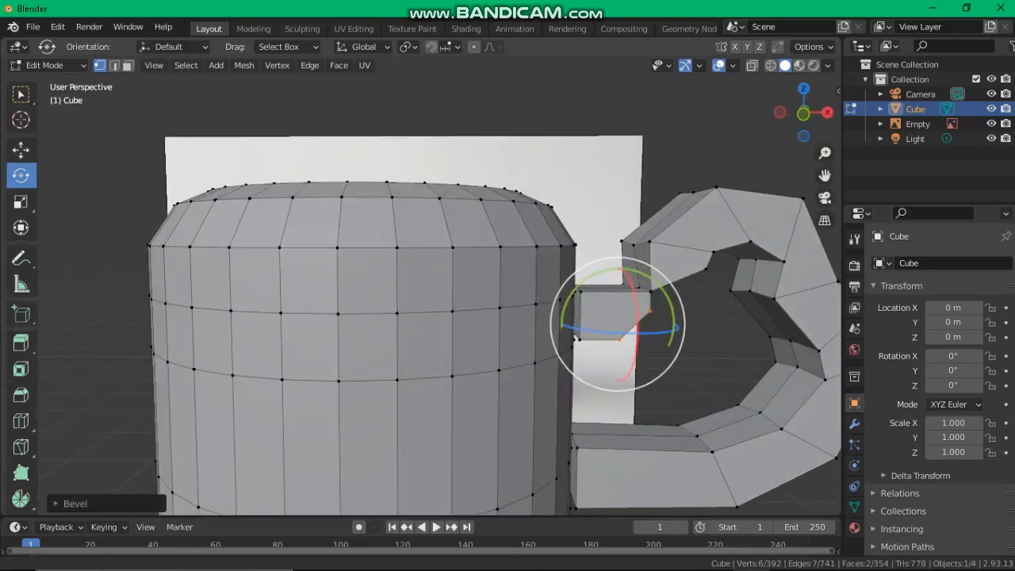
pyautogui.scroll(-6, 476, 317)
pyautogui.moveTo(476, 317); pyautogui.dragTo(428, 317, button='middle')
pyautogui.keyDown('alt'); pyautogui.moveTo(428, 317); pyautogui.dragTo(506, 336); pyautogui.keyUp('alt')
pyautogui.keyDown('shift'); pyautogui.moveTo(506, 336); pyautogui.dragTo(465, 317, button='middle'); pyautogui.keyUp('shift')
pyautogui.moveTo(465, 317); pyautogui.dragTo(402, 341, button='middle')
pyautogui.keyDown('alt'); pyautogui.moveTo(400, 305); pyautogui.dragTo(498, 290); pyautogui.keyUp('alt')
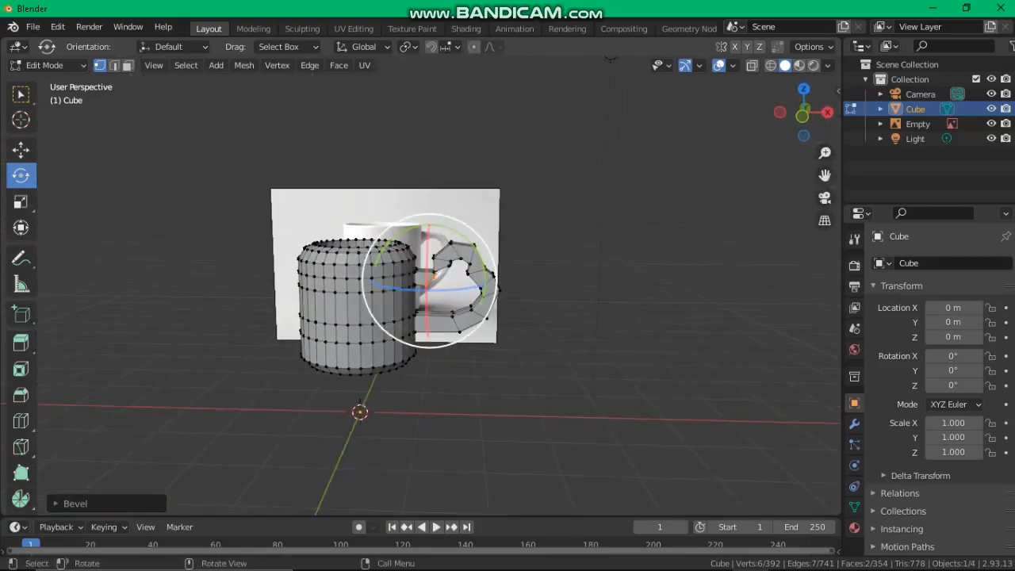
pyautogui.scroll(4, 436, 293)
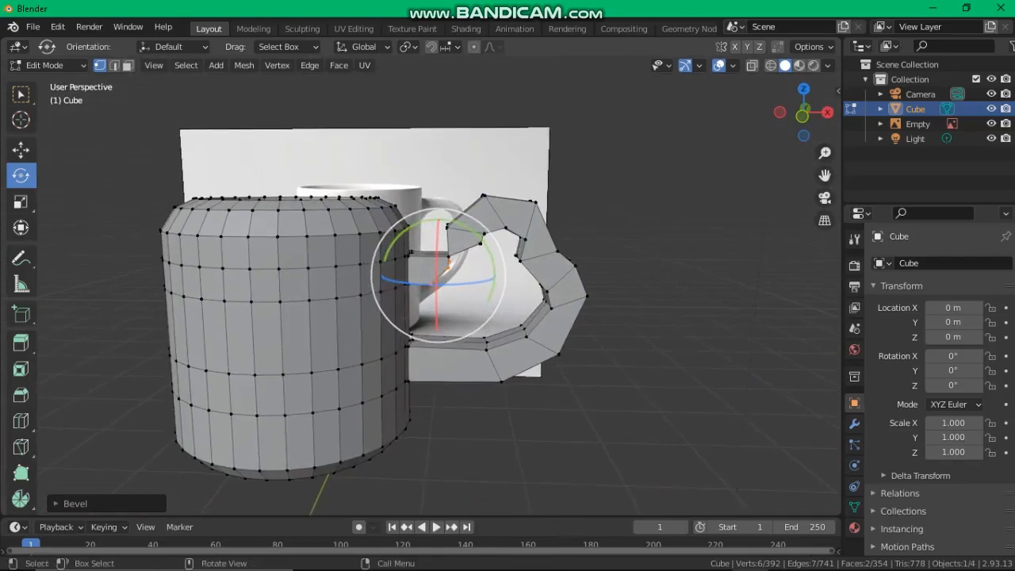
pyautogui.scroll(-4, 436, 293)
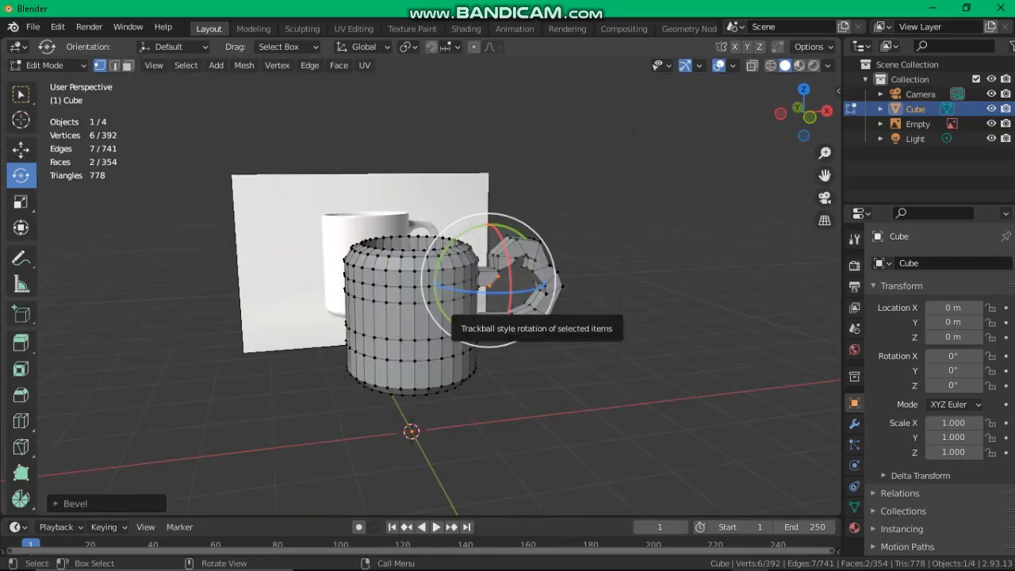
# Return to object mode and apply smooth shading to the whole mug
pyautogui.press('Tab')
pyautogui.moveTo(436, 293)
pyautogui.mouseDown(button='middle')
pyautogui.moveTo(408, 293)
pyautogui.moveTo(442, 303)
pyautogui.mouseUp(button='middle')
pyautogui.rightClick(400, 311)
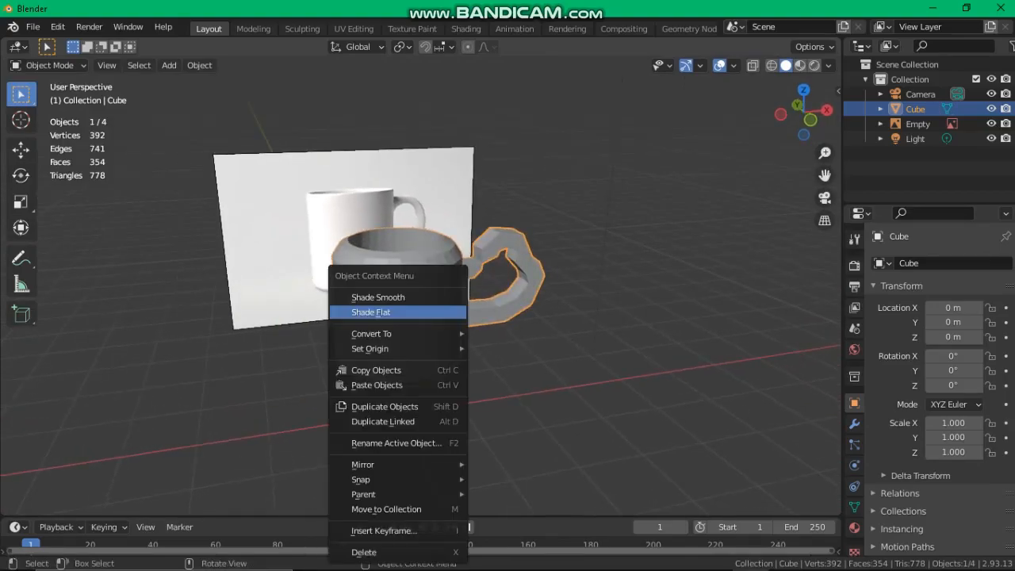
pyautogui.click(377, 296)
pyautogui.moveTo(377, 296); pyautogui.dragTo(39, 322, button='middle')
pyautogui.moveTo(507, 317); pyautogui.dragTo(16, 326, button='middle')
pyautogui.keyDown('alt'); pyautogui.moveTo(666, 278); pyautogui.dragTo(635, 271); pyautogui.keyUp('alt')
# Select all linked geometry of the mug body in edit mode, leaving the handle unselected
pyautogui.press('Tab')
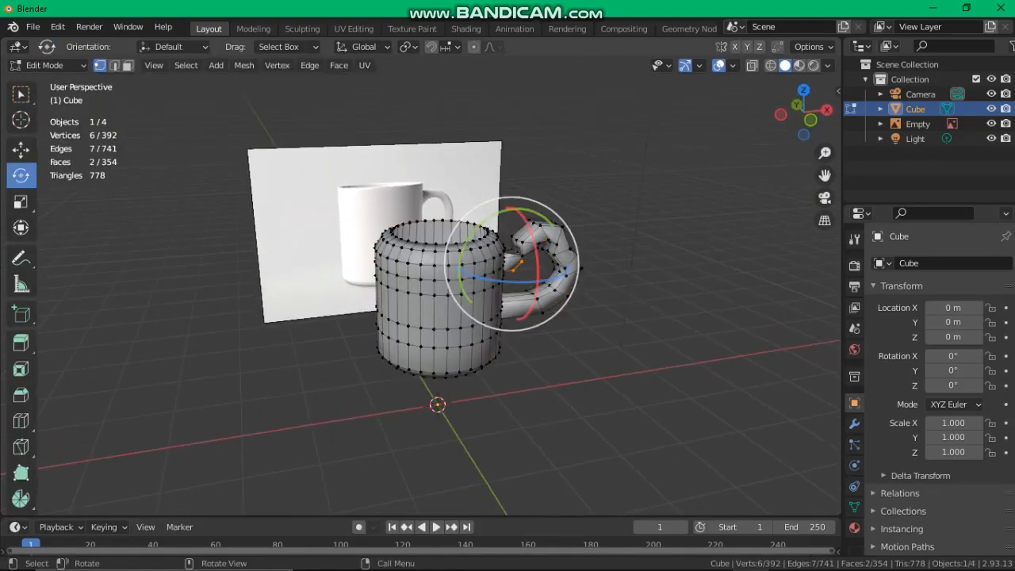
pyautogui.click(435, 281)
pyautogui.press('l')
pyautogui.moveTo(435, 281); pyautogui.dragTo(393, 262, button='middle')
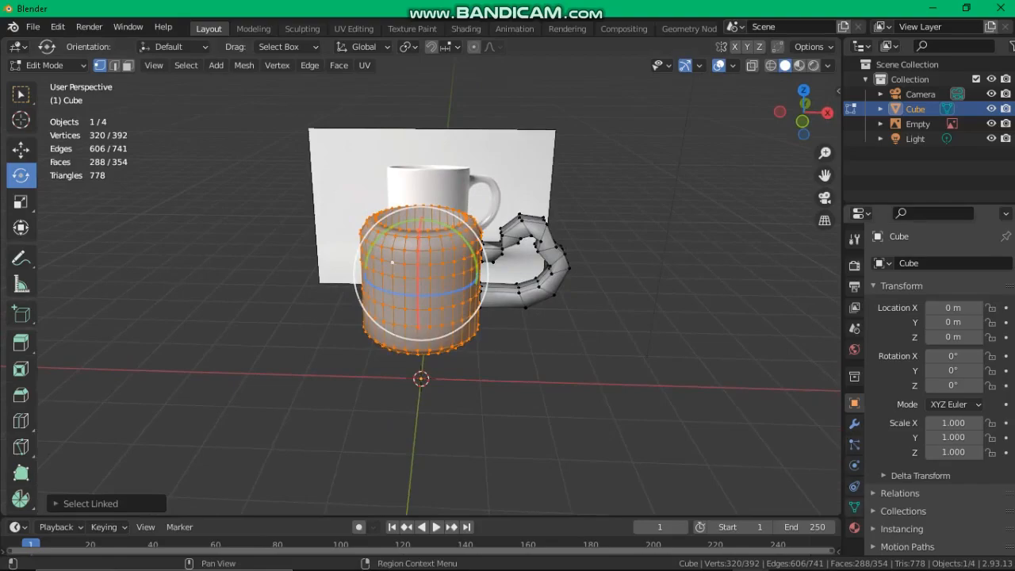
# Create a light base-color material named White for the mug body and add a second, empty material slot
pyautogui.click(853, 526)
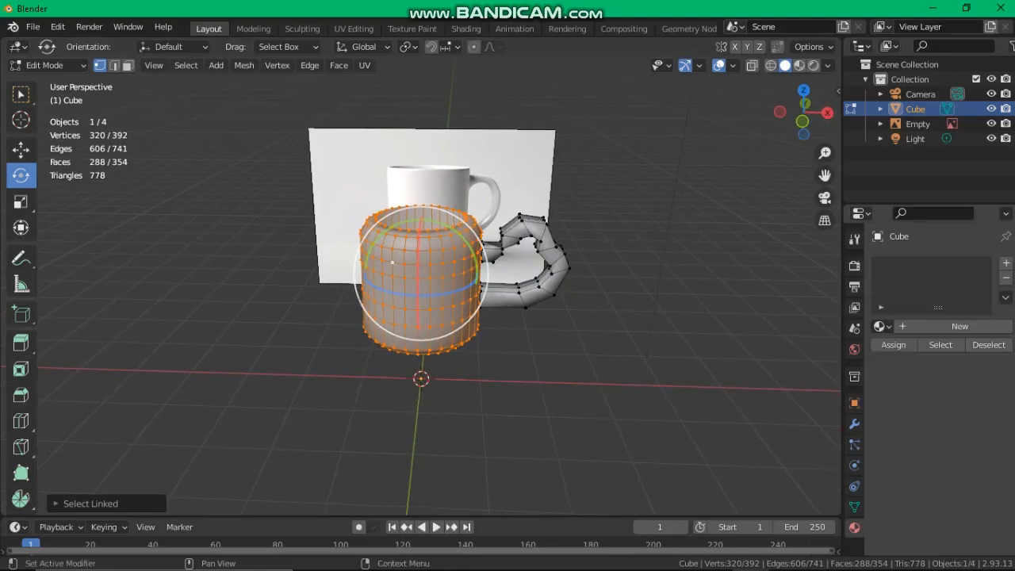
pyautogui.click(1005, 262)
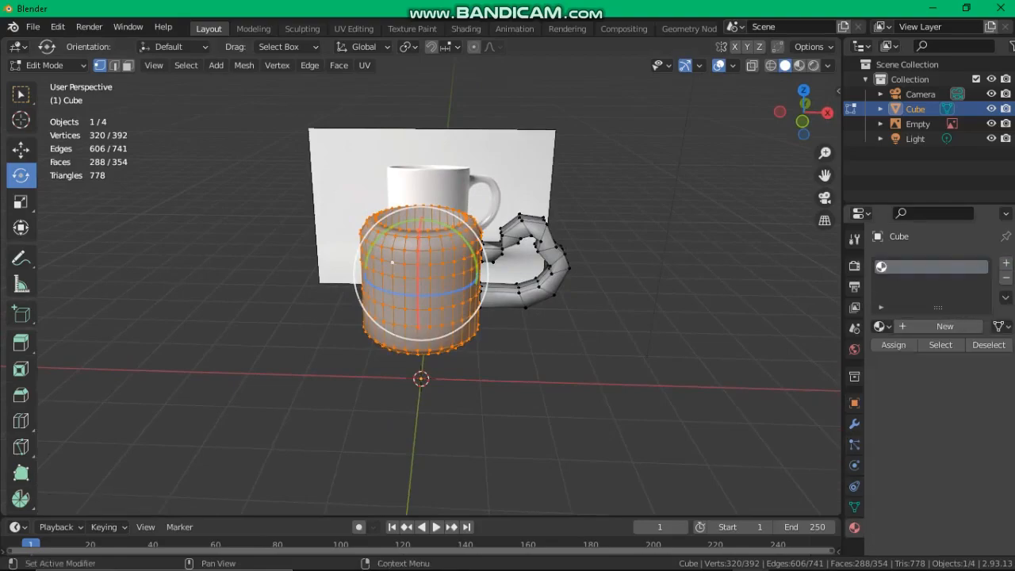
pyautogui.click(944, 326)
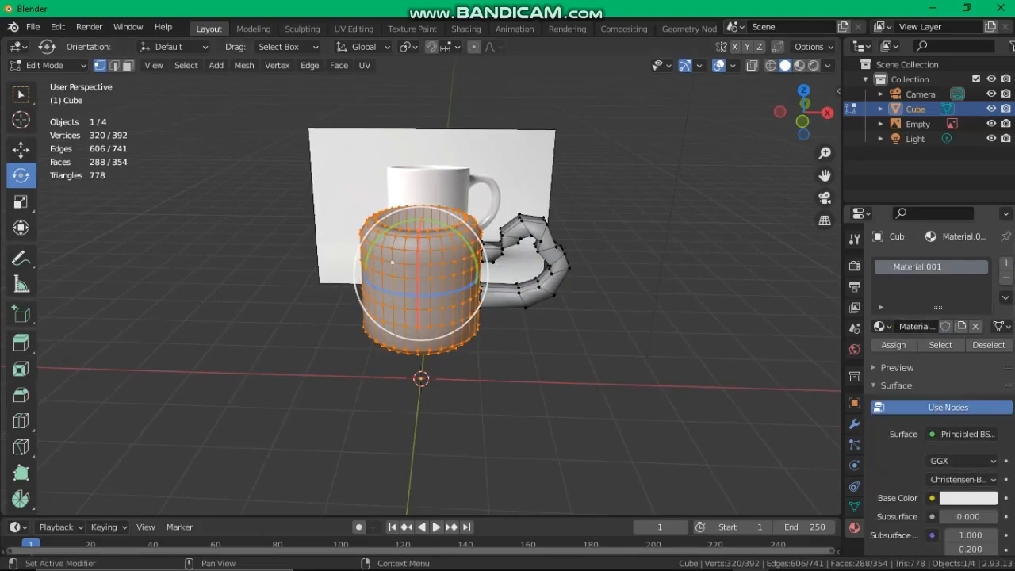
pyautogui.click(967, 498)
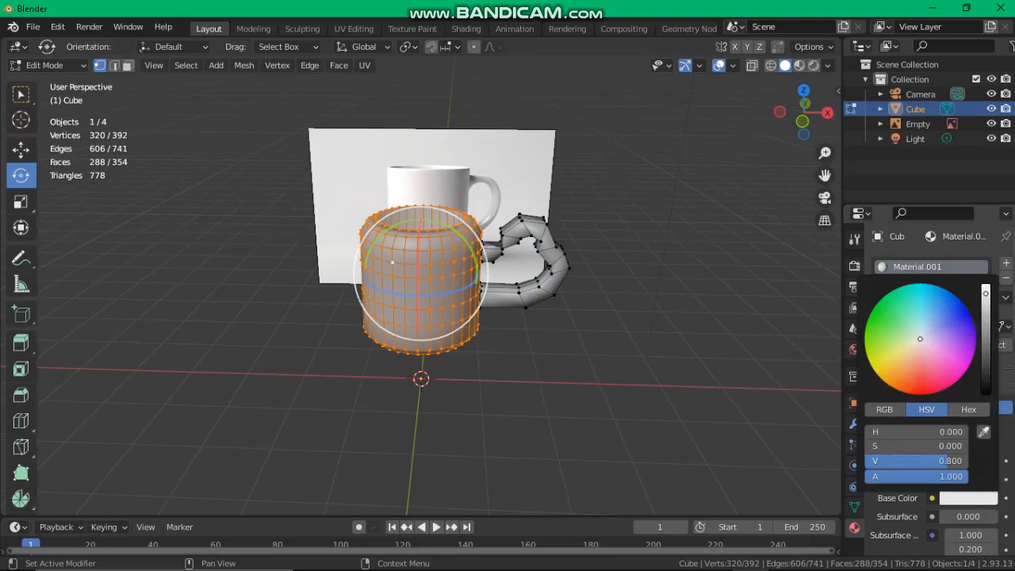
pyautogui.moveTo(944, 461); pyautogui.dragTo(928, 461)
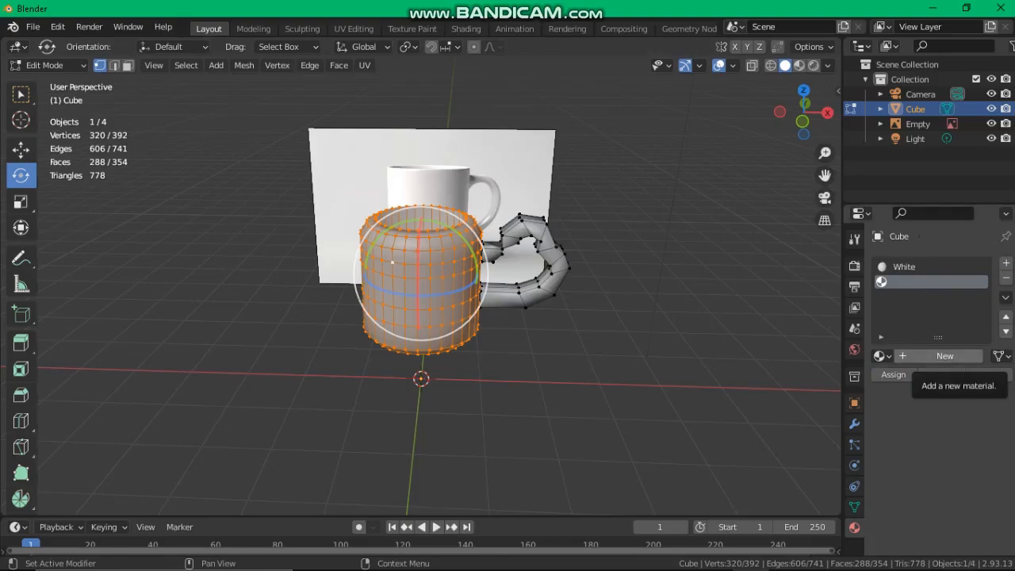
# Select all linked geometry of the handle and create a second material for it, viewed in material preview shading
pyautogui.hotkey('alt', 'a')
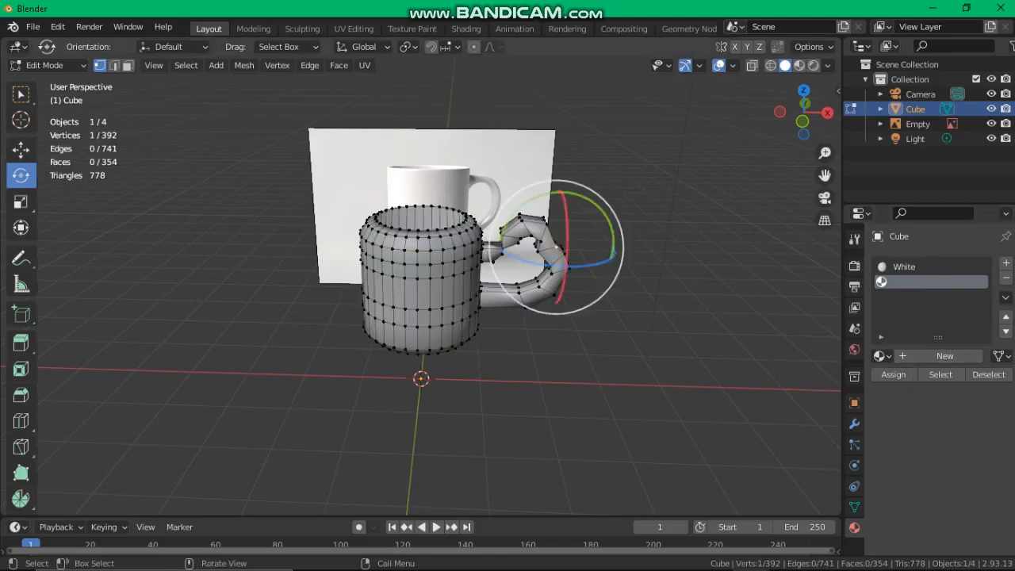
pyautogui.press('l')
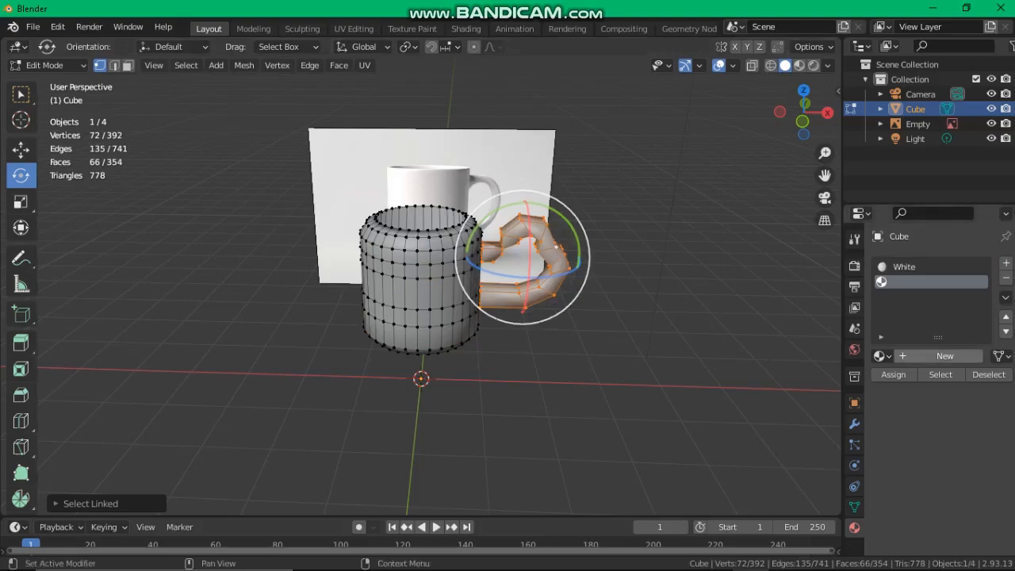
pyautogui.click(944, 355)
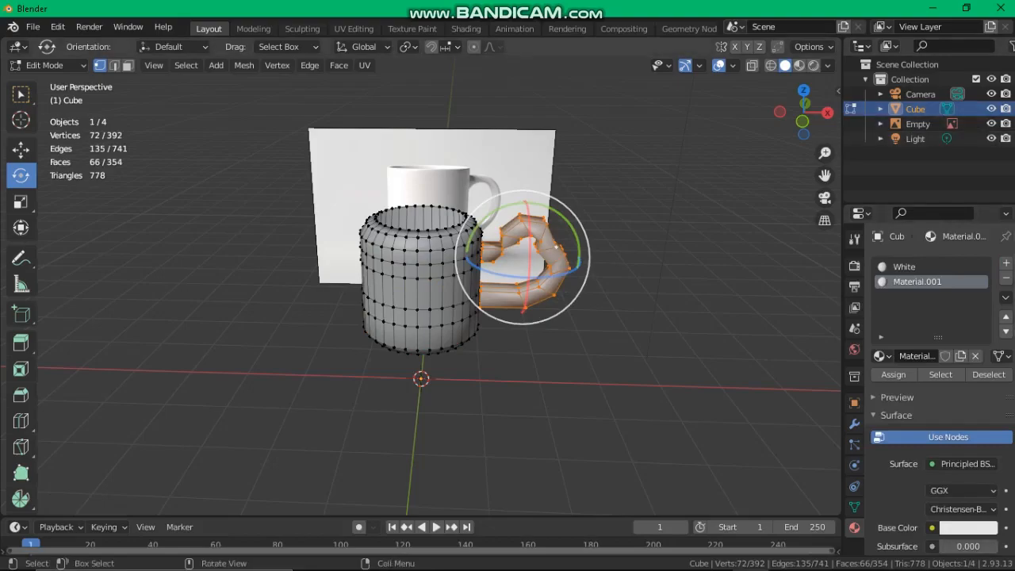
pyautogui.click(798, 65)
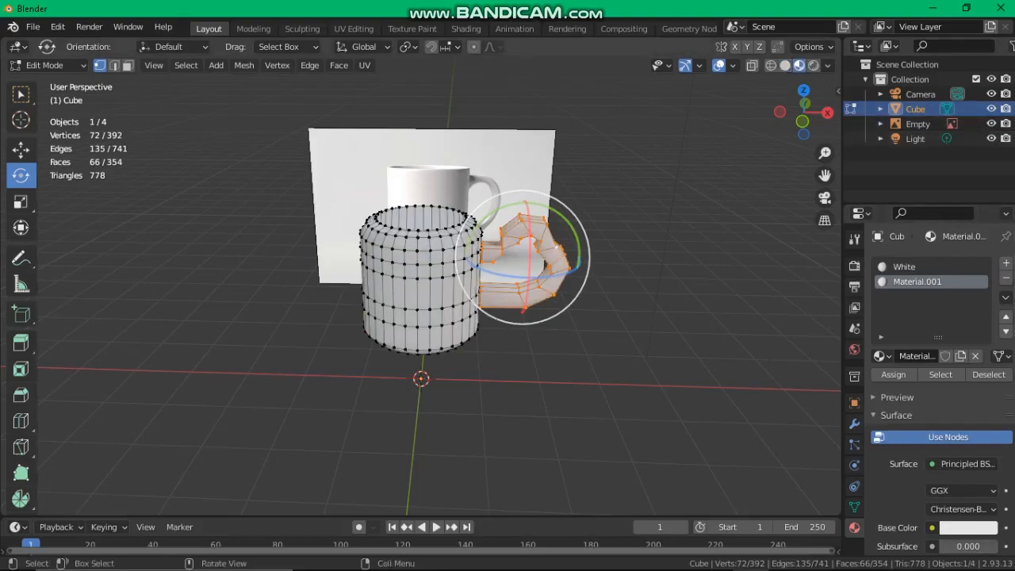
# Set the second material's base color to red and assign it to the selected handle
pyautogui.click(967, 527)
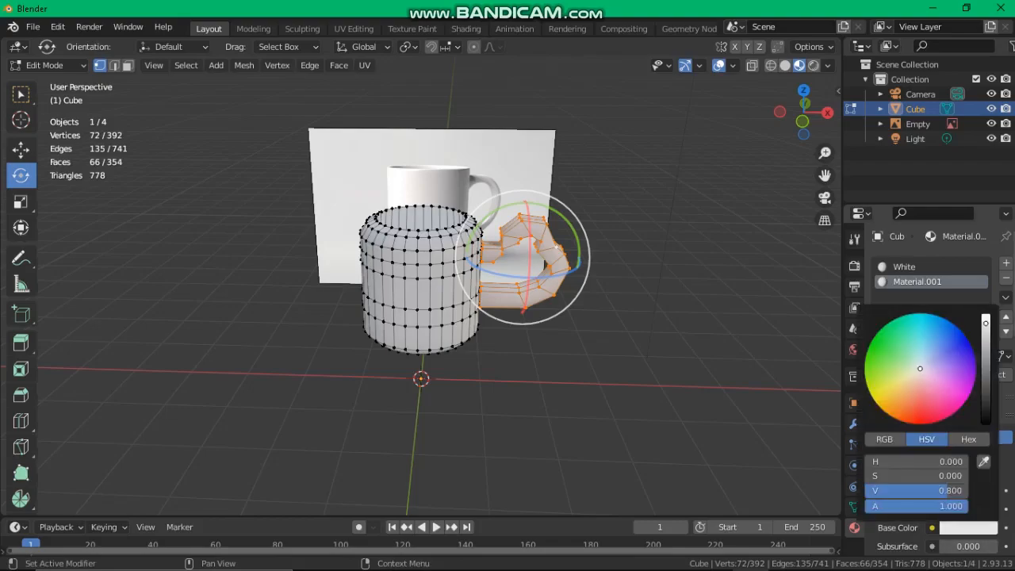
pyautogui.click(922, 377)
pyautogui.moveTo(922, 377); pyautogui.dragTo(923, 421)
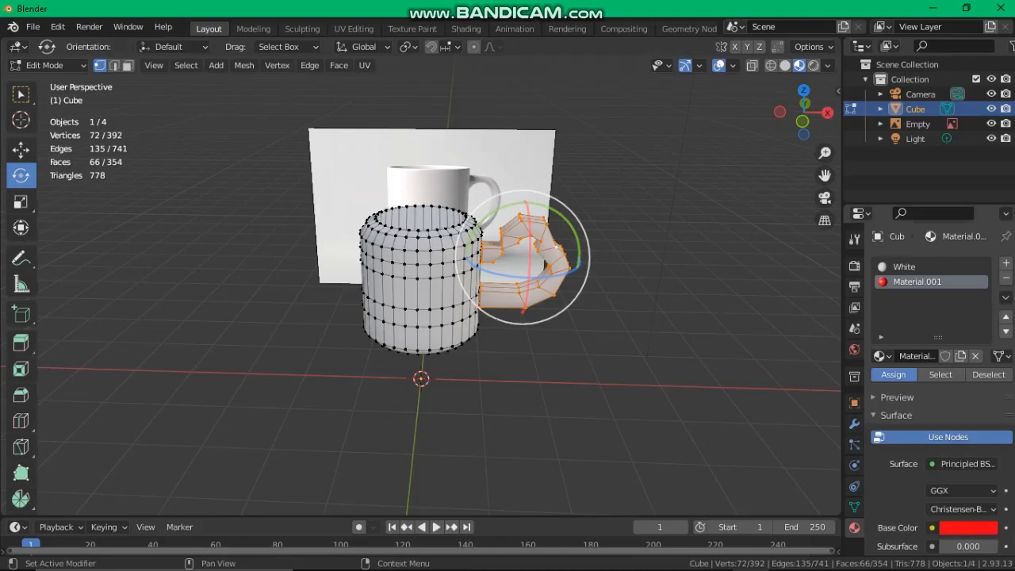
pyautogui.moveTo(507, 317)
pyautogui.mouseDown(button='middle')
pyautogui.moveTo(594, 325)
pyautogui.moveTo(436, 305)
pyautogui.moveTo(509, 310)
pyautogui.mouseUp(button='middle')
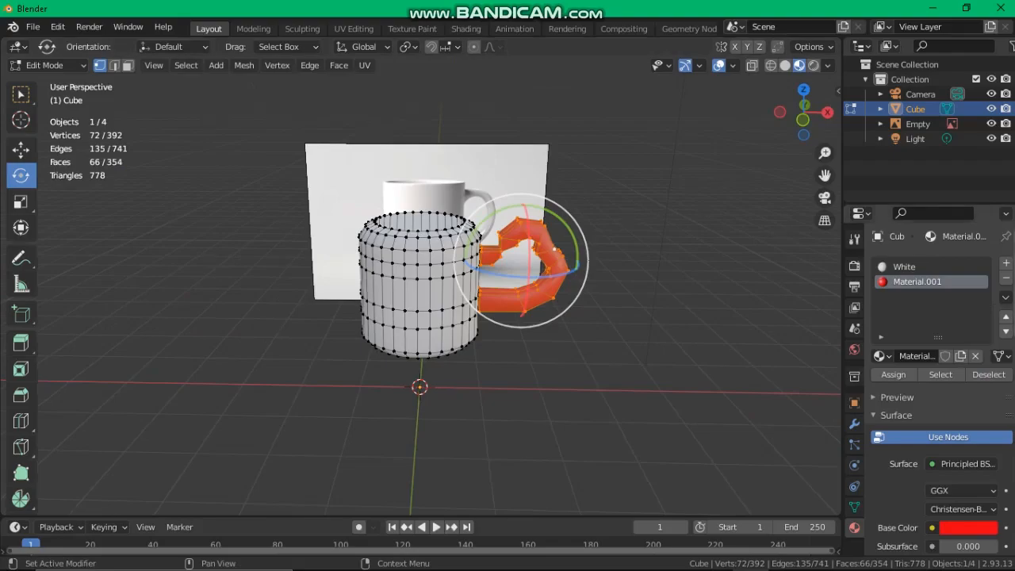
# Change the handle material's base color to deep blue and rename the material Blue
pyautogui.click(967, 527)
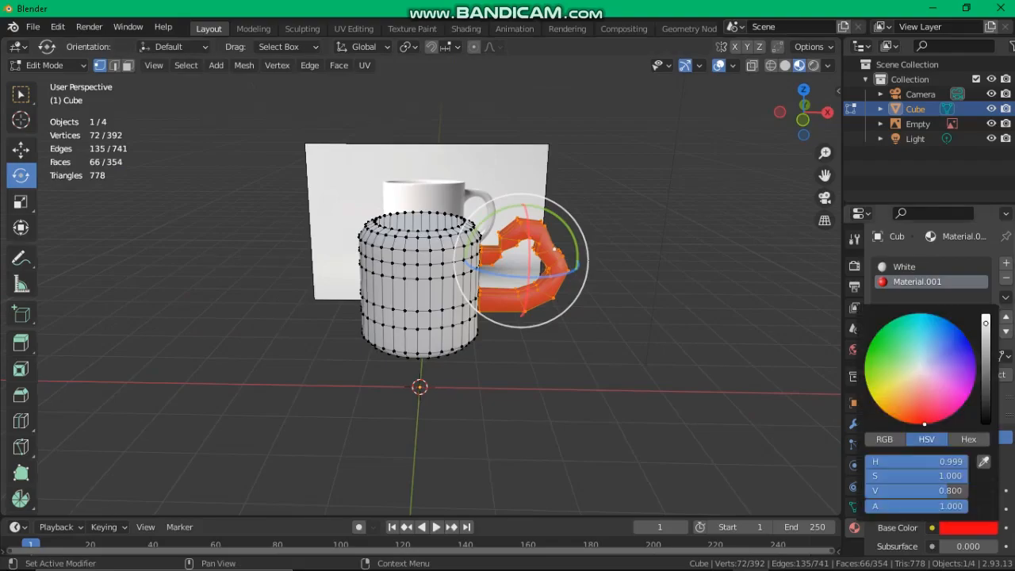
pyautogui.moveTo(924, 424)
pyautogui.mouseDown()
pyautogui.moveTo(968, 379)
pyautogui.moveTo(956, 339)
pyautogui.moveTo(985, 337)
pyautogui.moveTo(985, 348)
pyautogui.moveTo(930, 325)
pyautogui.moveTo(960, 342)
pyautogui.mouseUp()
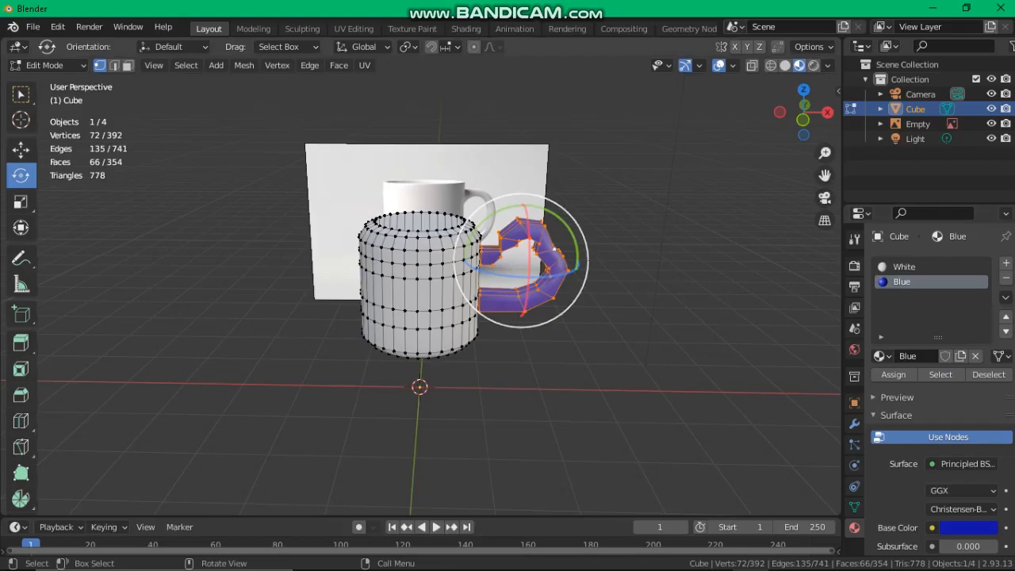
pyautogui.moveTo(578, 262)
pyautogui.mouseDown(button='middle')
pyautogui.moveTo(557, 223)
pyautogui.moveTo(565, 218)
pyautogui.moveTo(562, 253)
pyautogui.mouseUp(button='middle')
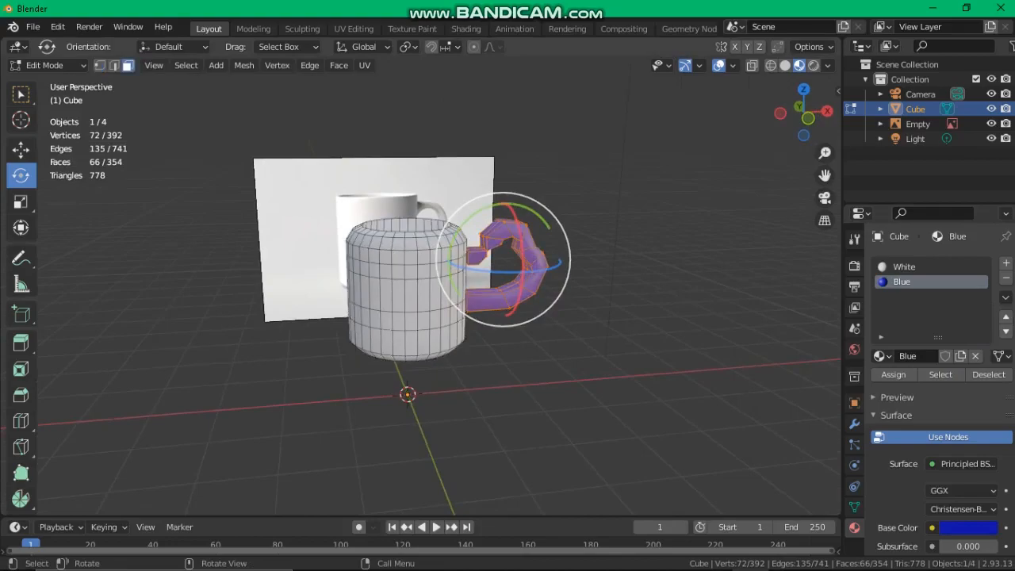
# Select the ring of faces around the mug's upper shoulder in face mode and assign it the Blue material
pyautogui.keyDown('alt'); pyautogui.click(410, 243); pyautogui.keyUp('alt')
pyautogui.moveTo(476, 266); pyautogui.dragTo(912, 266, button='middle')
pyautogui.moveTo(428, 315); pyautogui.dragTo(555, 342, button='middle')
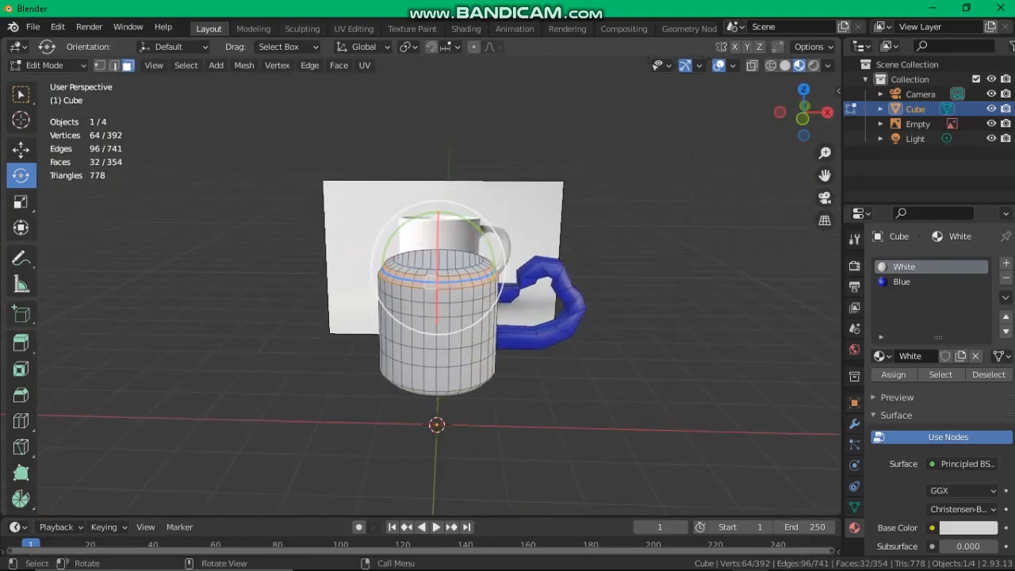
pyautogui.click(901, 281)
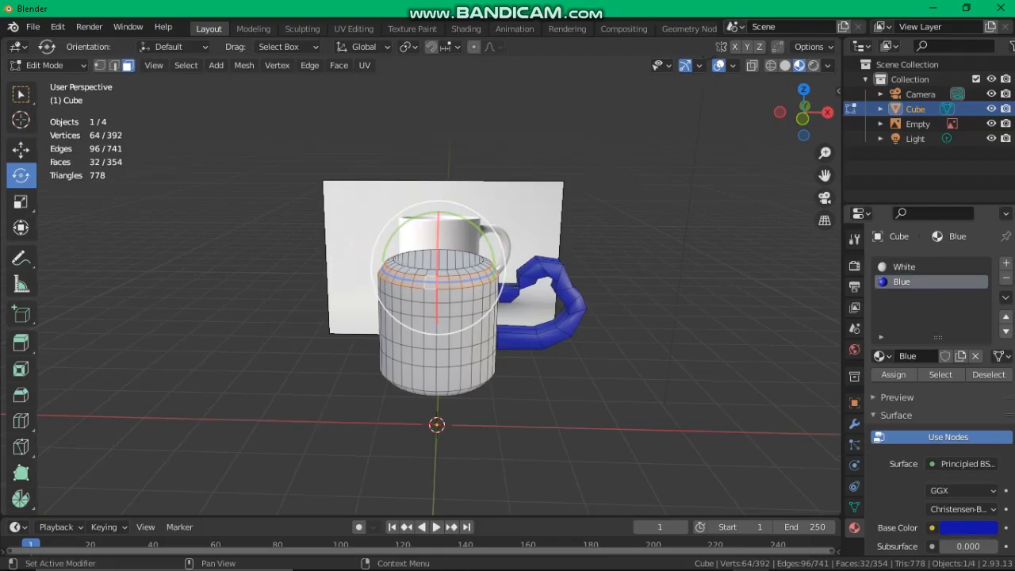
pyautogui.moveTo(603, 342); pyautogui.dragTo(558, 311, button='middle')
pyautogui.moveTo(706, 77); pyautogui.dragTo(640, 140, button='middle')
# Select the ring of faces around the mug body's lower edge and assign it the Blue material
pyautogui.keyDown('alt'); pyautogui.click(453, 385); pyautogui.keyUp('alt')
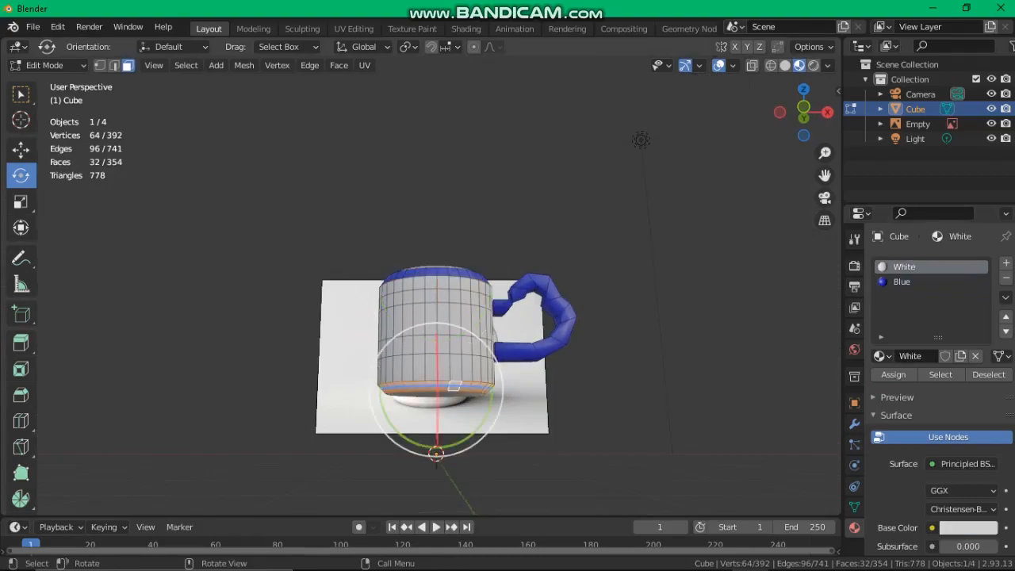
pyautogui.moveTo(453, 385); pyautogui.dragTo(455, 341, button='middle')
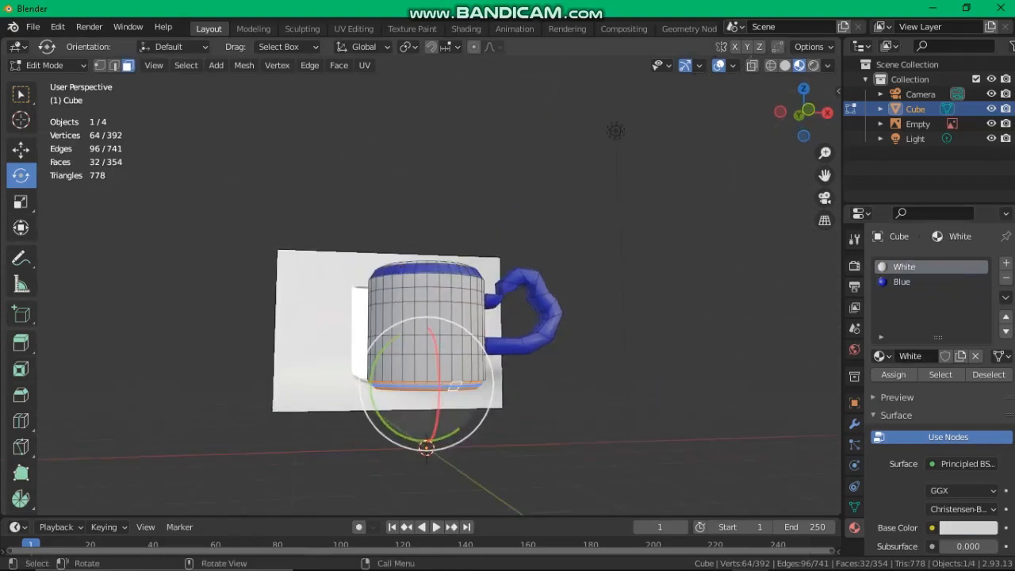
pyautogui.click(901, 282)
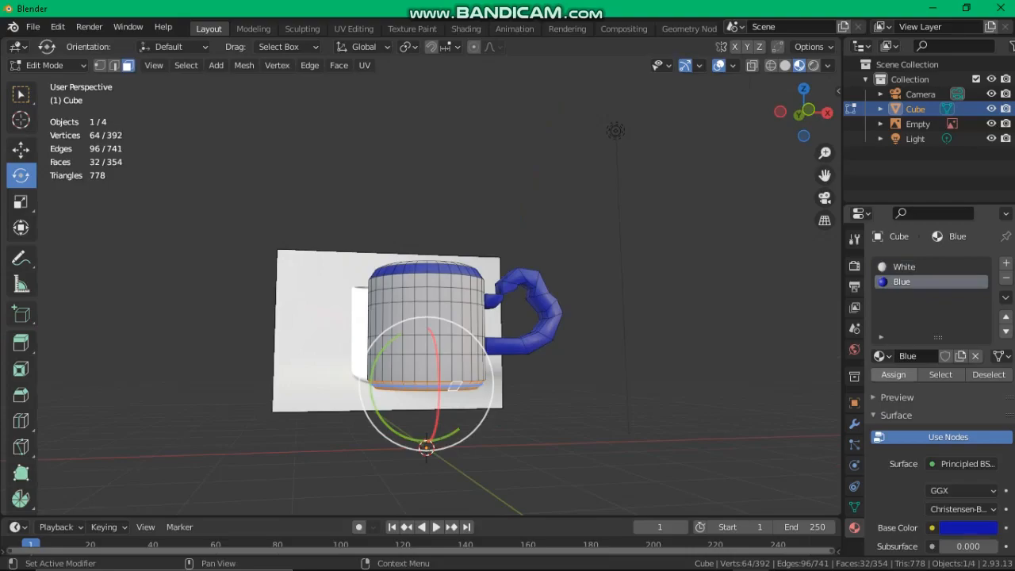
pyautogui.click(893, 374)
pyautogui.moveTo(554, 333); pyautogui.dragTo(564, 372, button='middle')
pyautogui.moveTo(632, 61); pyautogui.dragTo(629, 95, button='middle')
# Assign the Blue material to one upper front face of the mug body and the tall face diagonally below it
pyautogui.hotkey('ctrl', 'z')
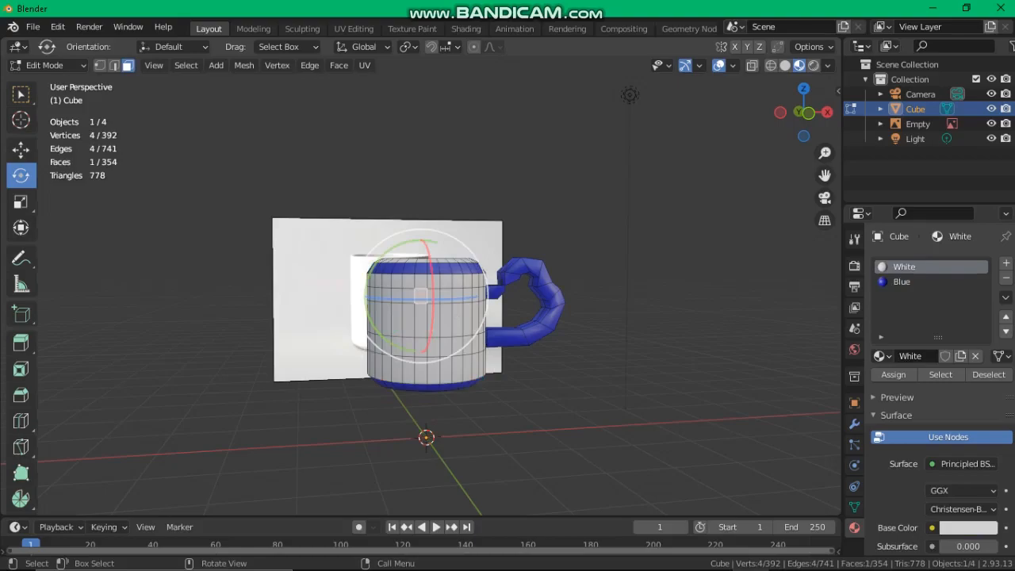
pyautogui.click(929, 282)
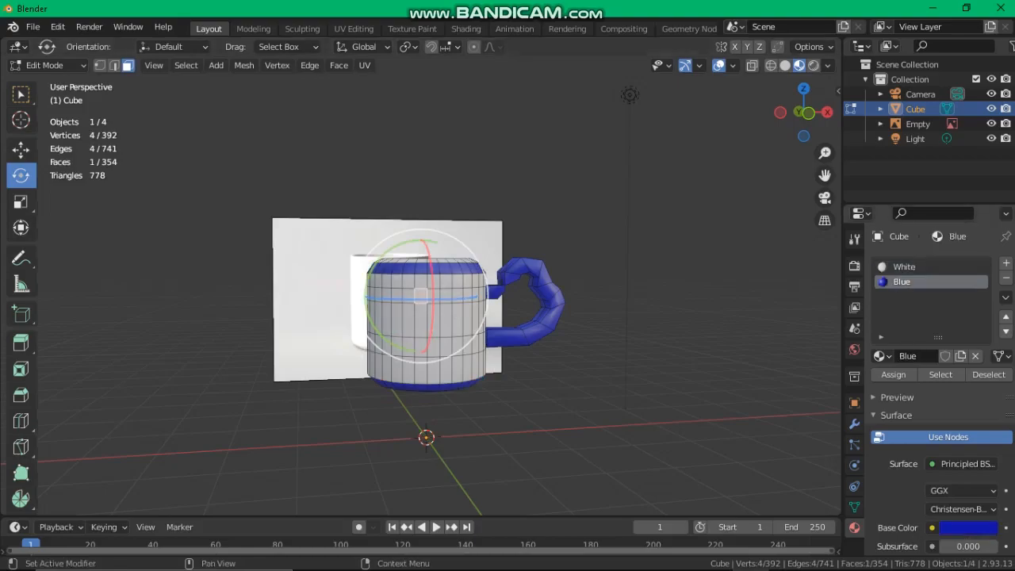
pyautogui.click(892, 374)
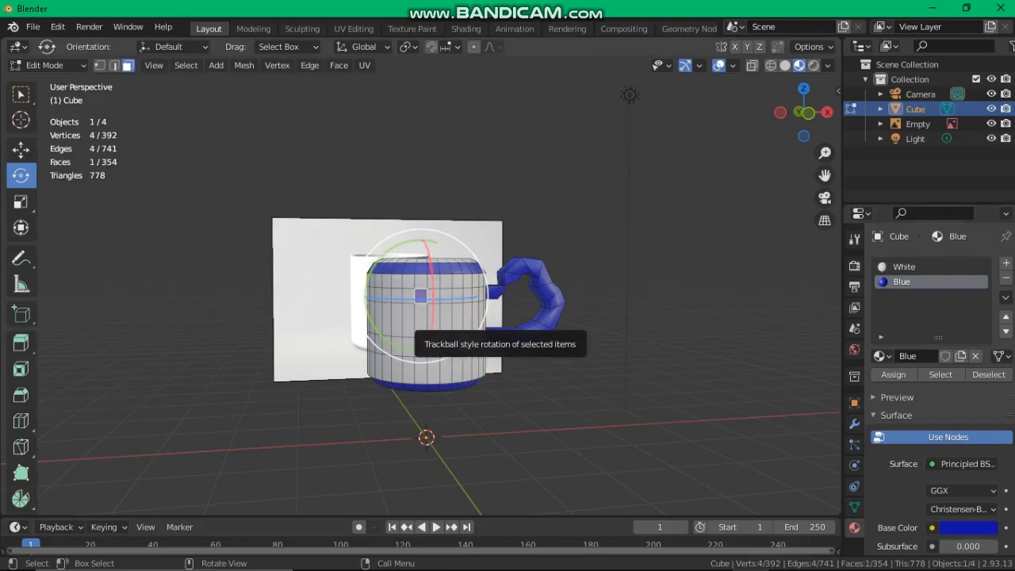
pyautogui.click(433, 329)
pyautogui.click(929, 282)
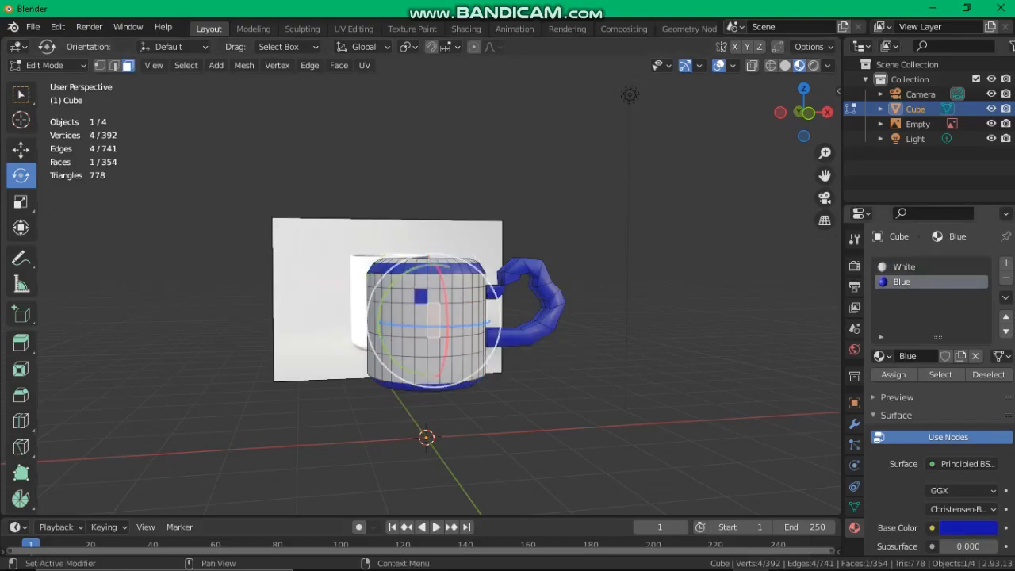
pyautogui.click(892, 374)
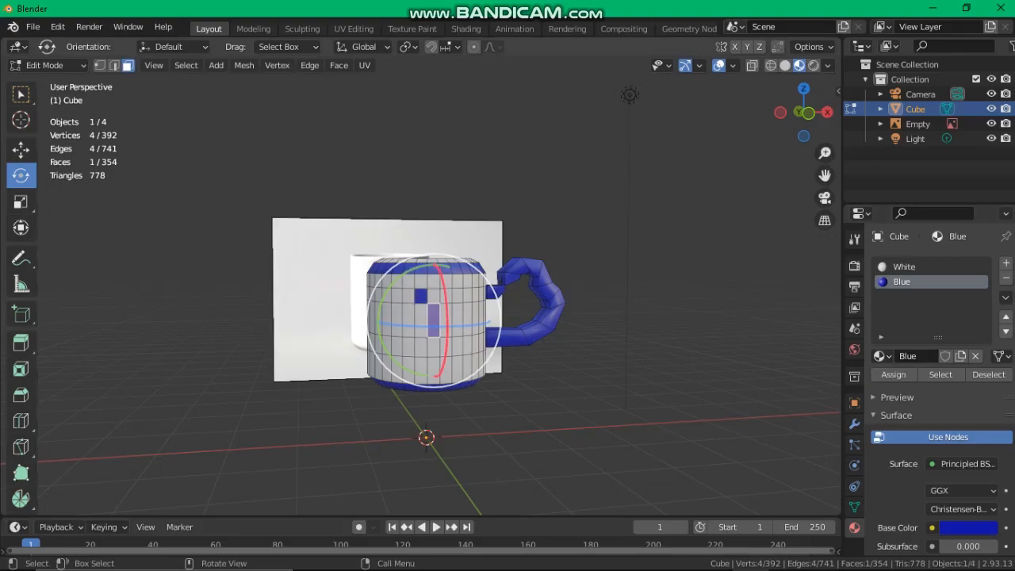
# Continue the diagonal pattern down to the mug's lower edge by assigning Blue to the next two stepped faces
pyautogui.click(445, 346)
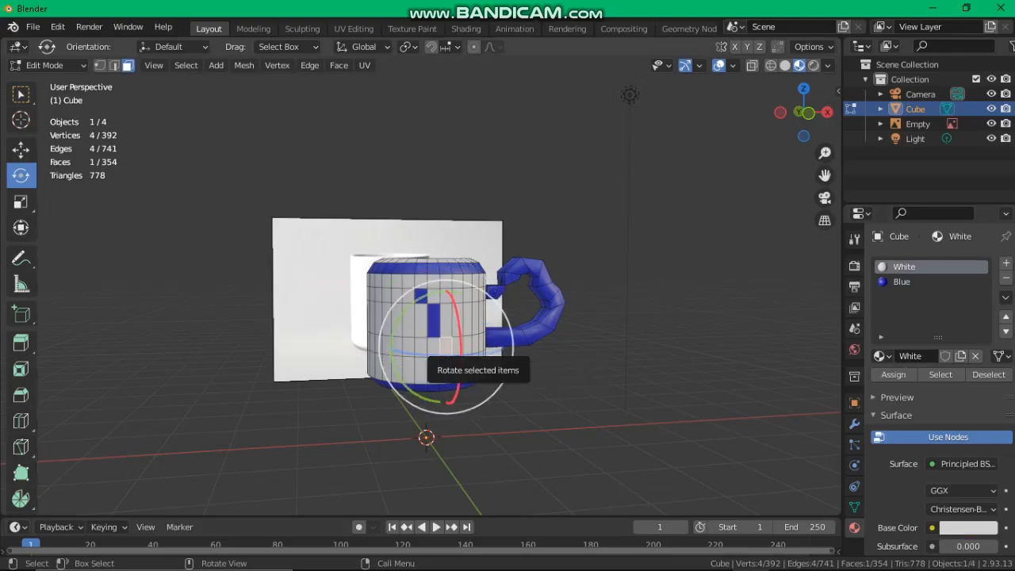
pyautogui.click(928, 281)
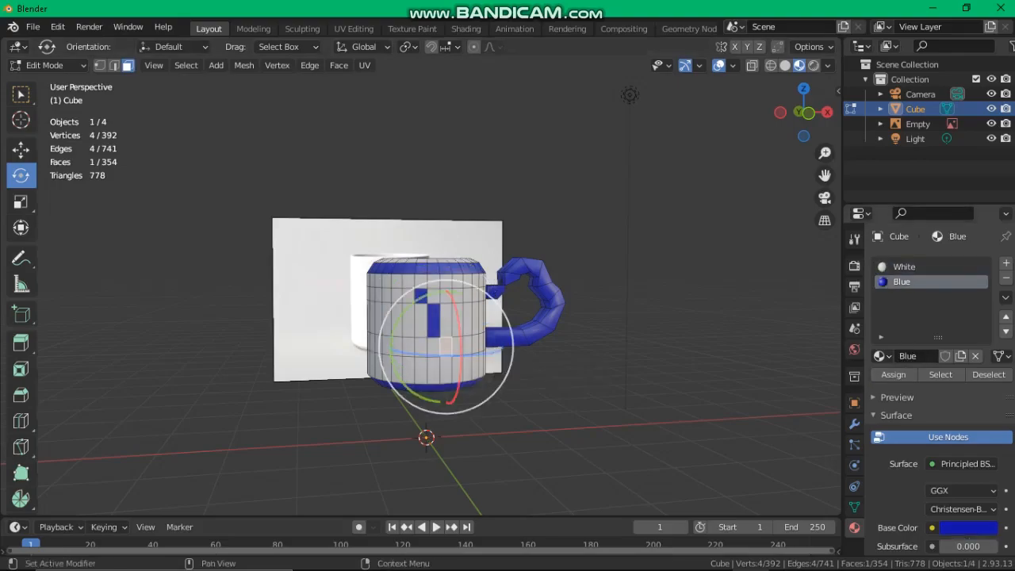
pyautogui.click(892, 375)
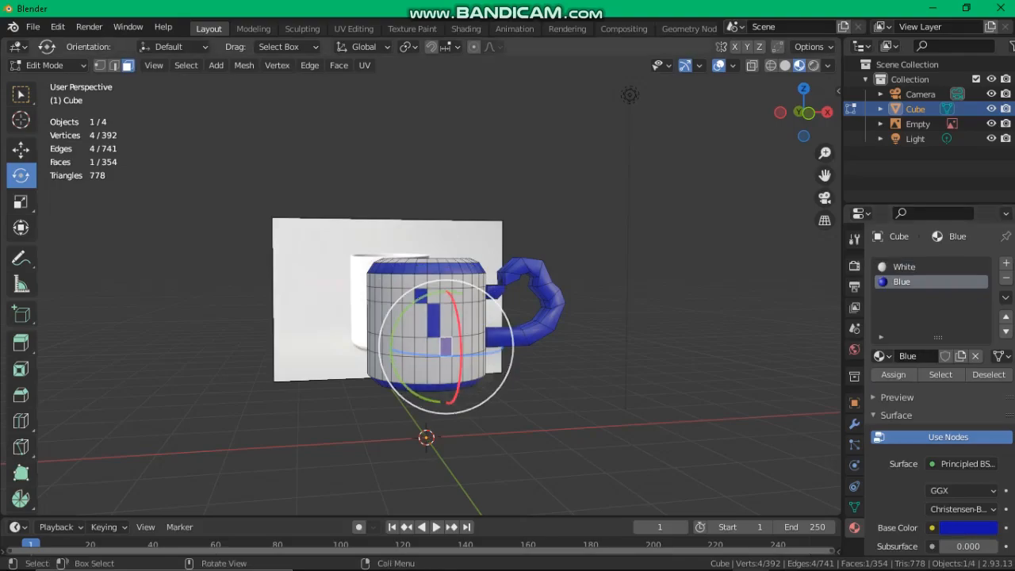
pyautogui.click(456, 364)
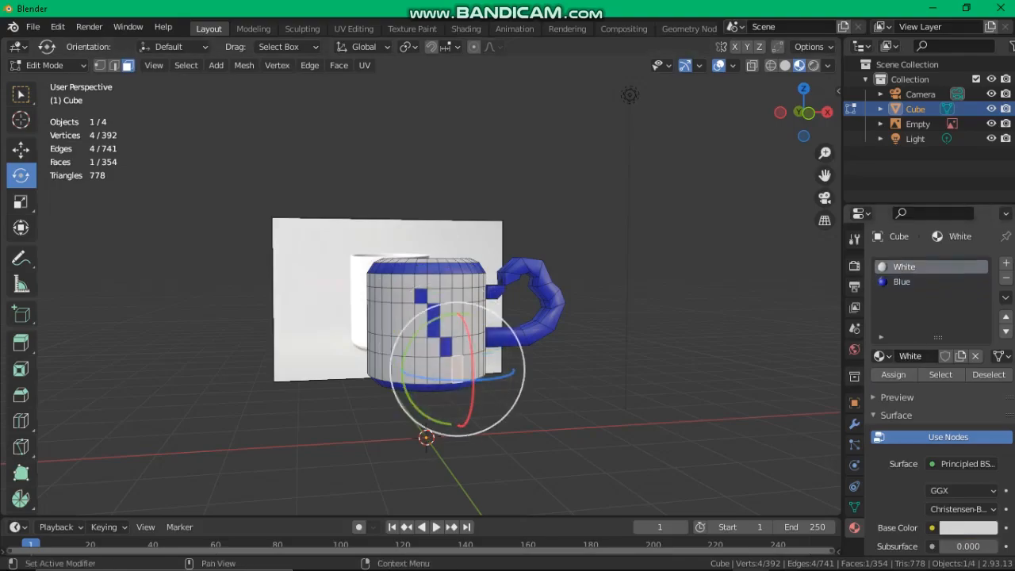
pyautogui.click(929, 281)
pyautogui.click(892, 374)
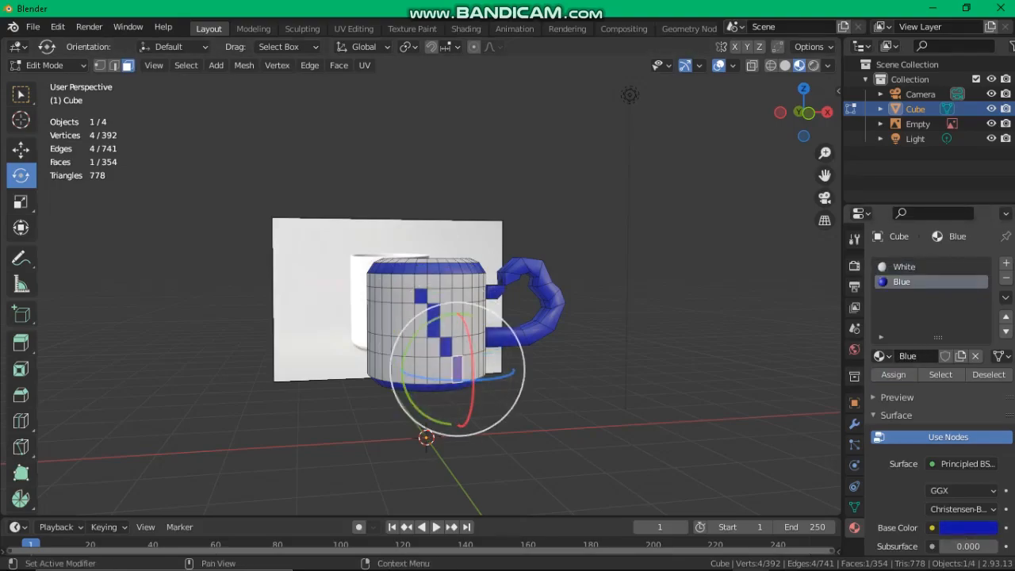
# Deselect all faces and check the colored mug's framing through the scene camera
pyautogui.moveTo(521, 357); pyautogui.dragTo(476, 334, button='middle')
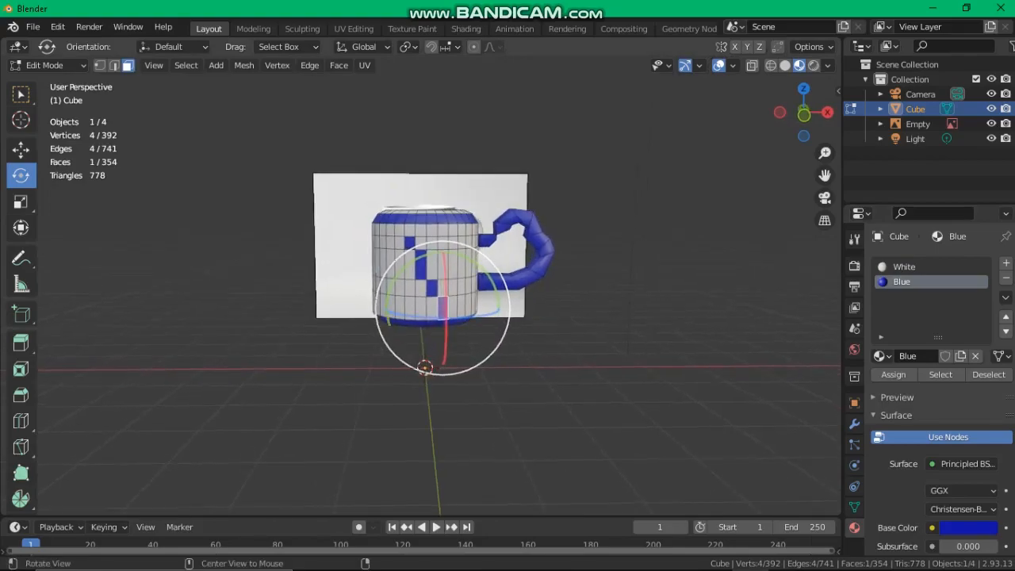
pyautogui.hotkey('alt', 'a')
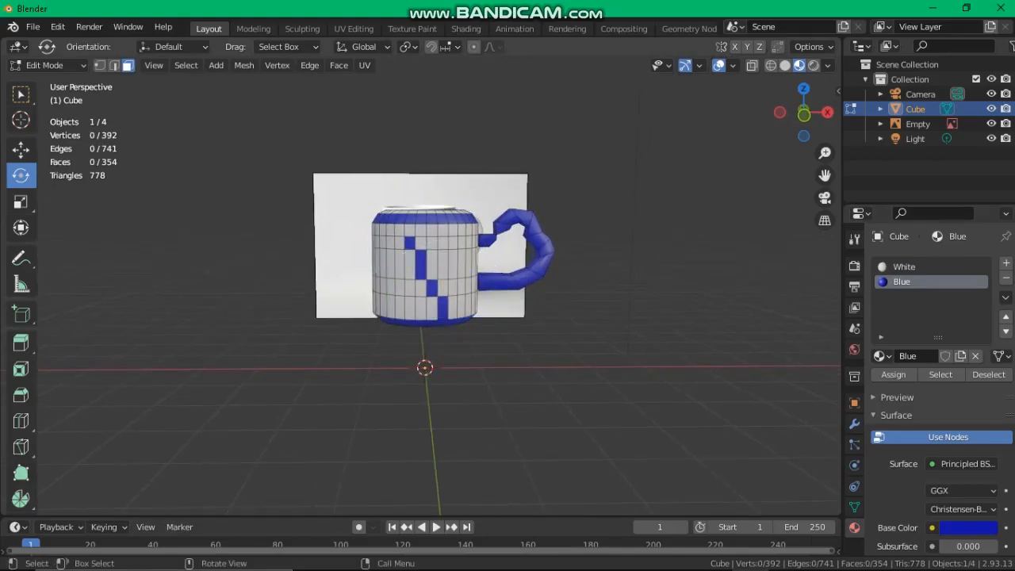
pyautogui.press('KP_0')
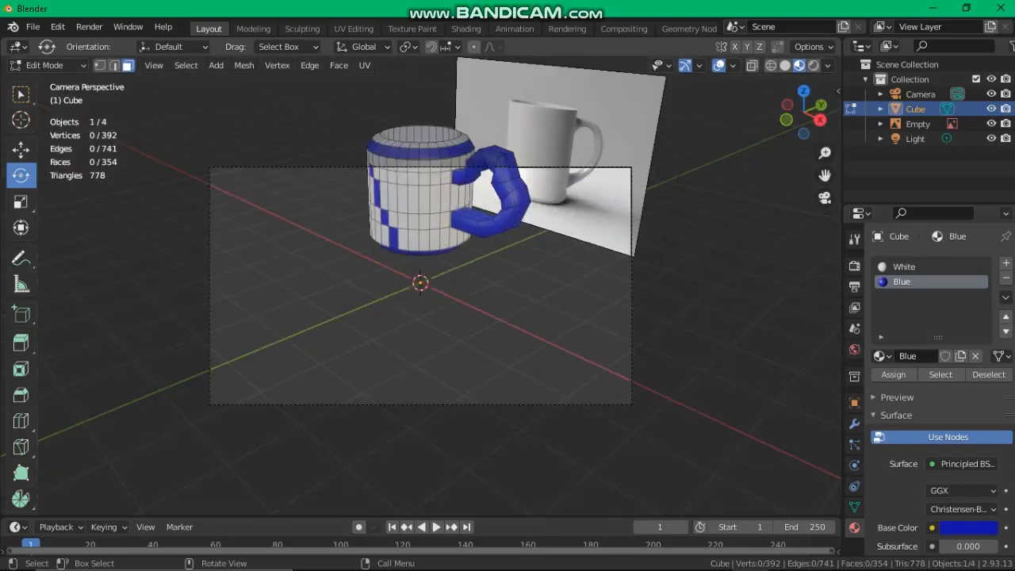
pyautogui.moveTo(476, 334); pyautogui.dragTo(529, 397, button='middle')
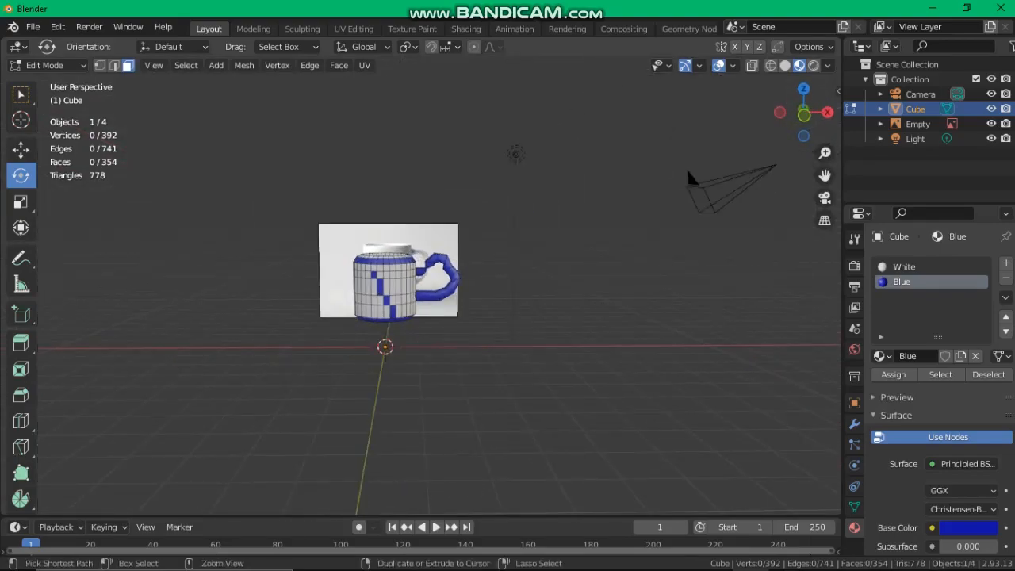
pyautogui.keyDown('ctrl'); pyautogui.moveTo(529, 396); pyautogui.dragTo(568, 330, button='middle'); pyautogui.keyUp('ctrl')
pyautogui.press('KP_0')
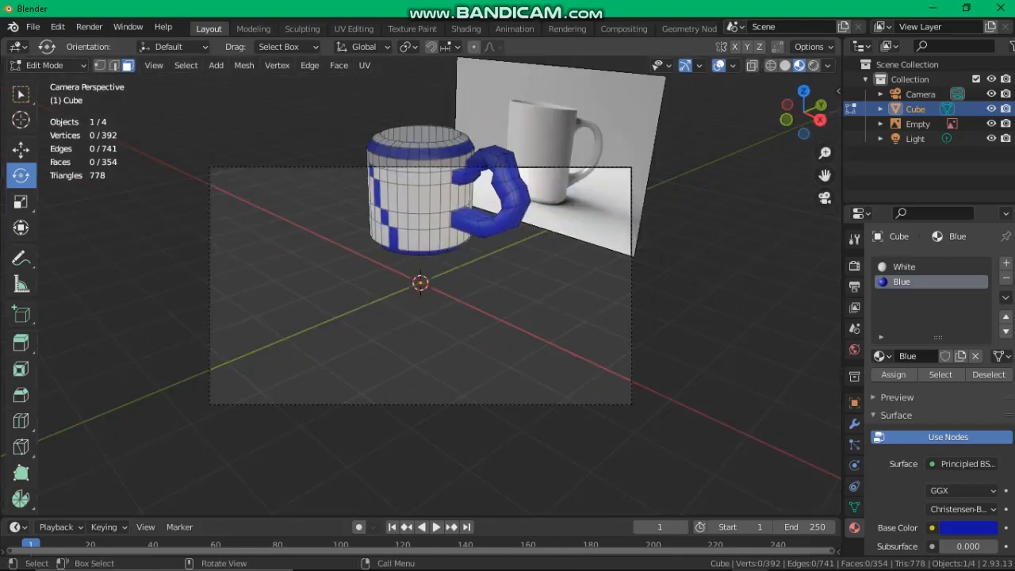
# Lock the camera to the view and orbit it until the mug is seen from the front with its handle inside the frame
pyautogui.press('n')
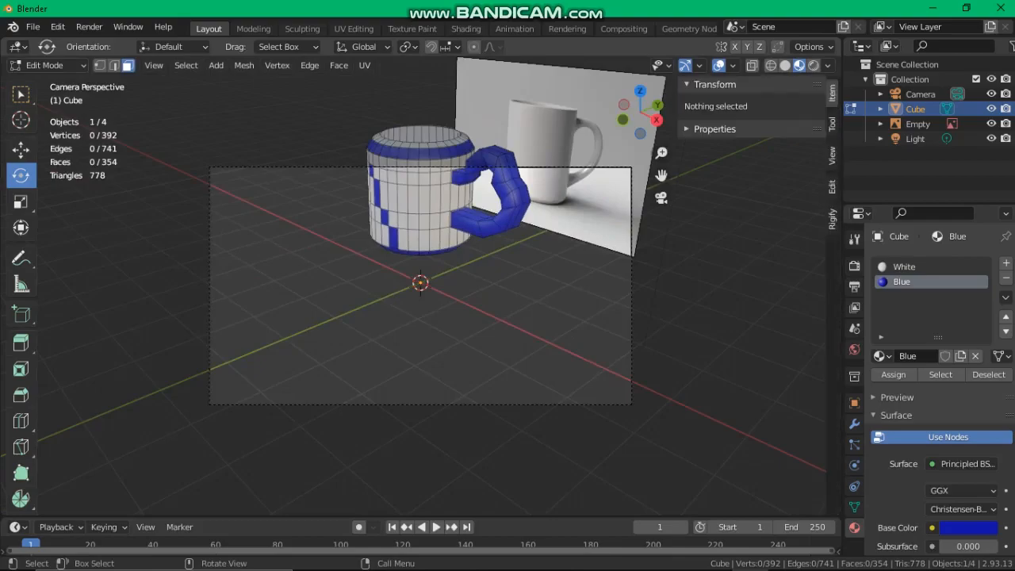
pyautogui.click(832, 155)
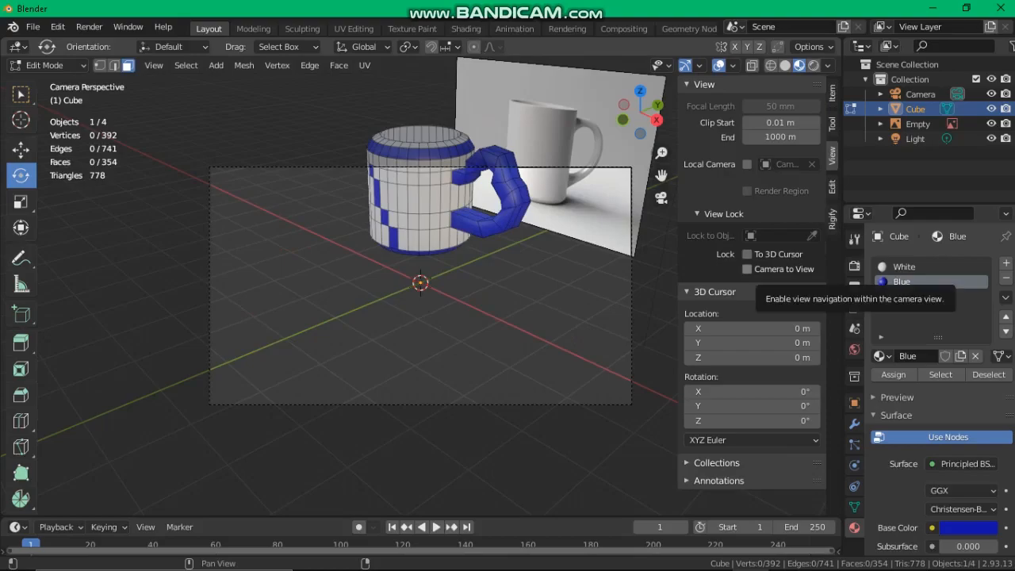
pyautogui.click(747, 269)
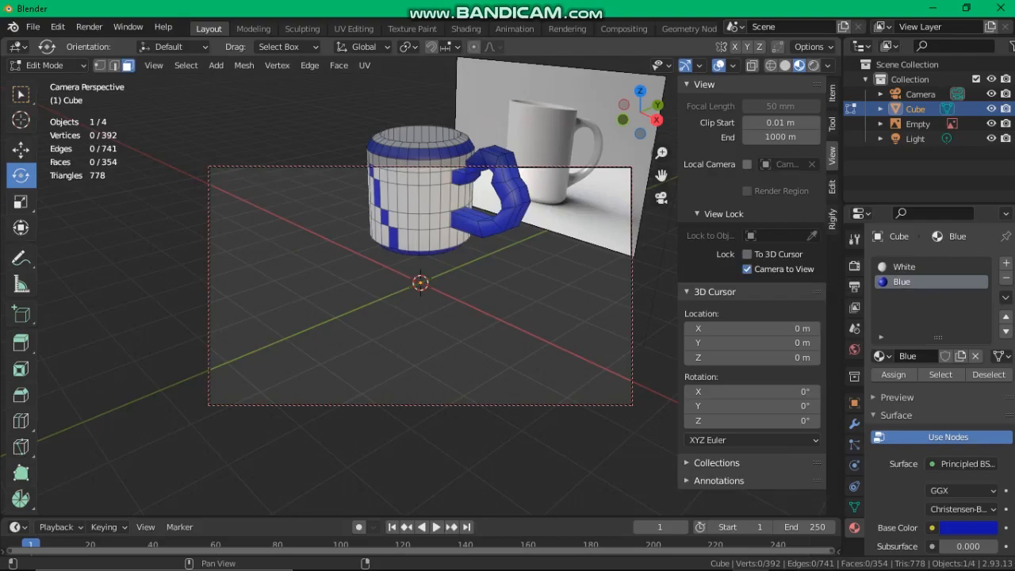
pyautogui.moveTo(420, 301); pyautogui.dragTo(529, 318, button='middle')
pyautogui.moveTo(528, 318); pyautogui.dragTo(575, 319, button='middle')
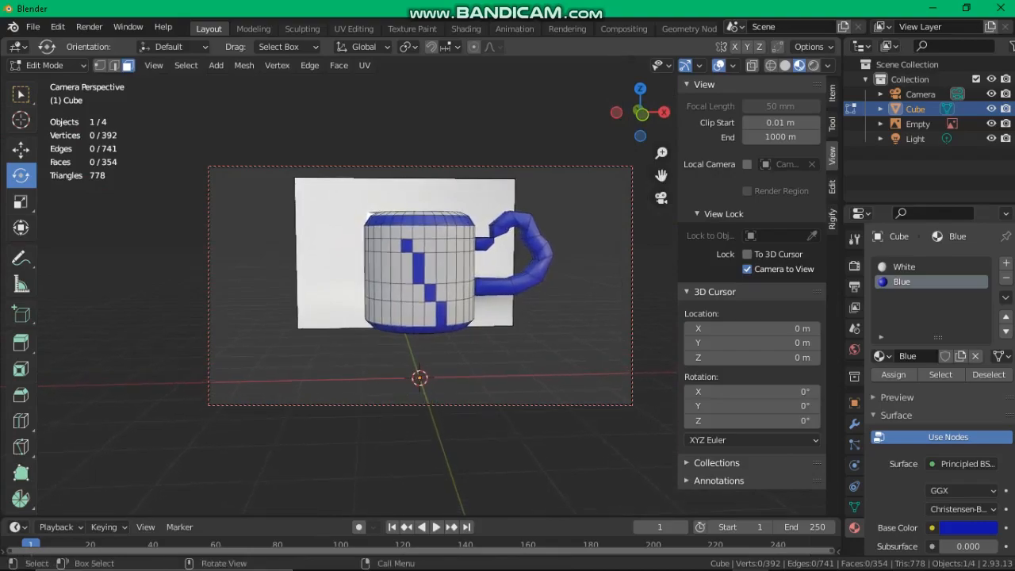
# Render a still image of the mug, zoom out to inspect the whole result, and close the render window
pyautogui.click(89, 26)
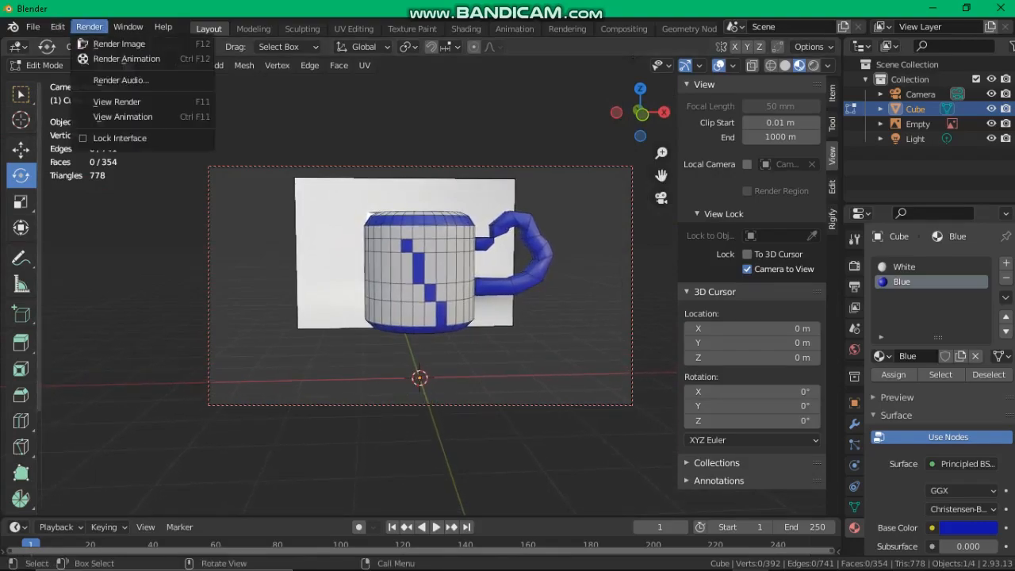
pyautogui.click(119, 44)
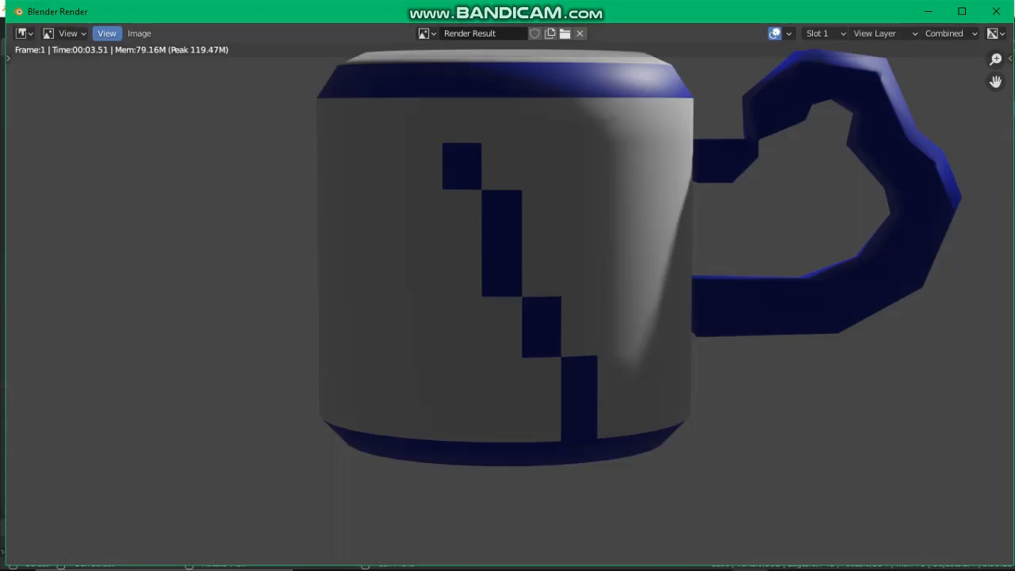
pyautogui.moveTo(995, 59); pyautogui.dragTo(994, 95)
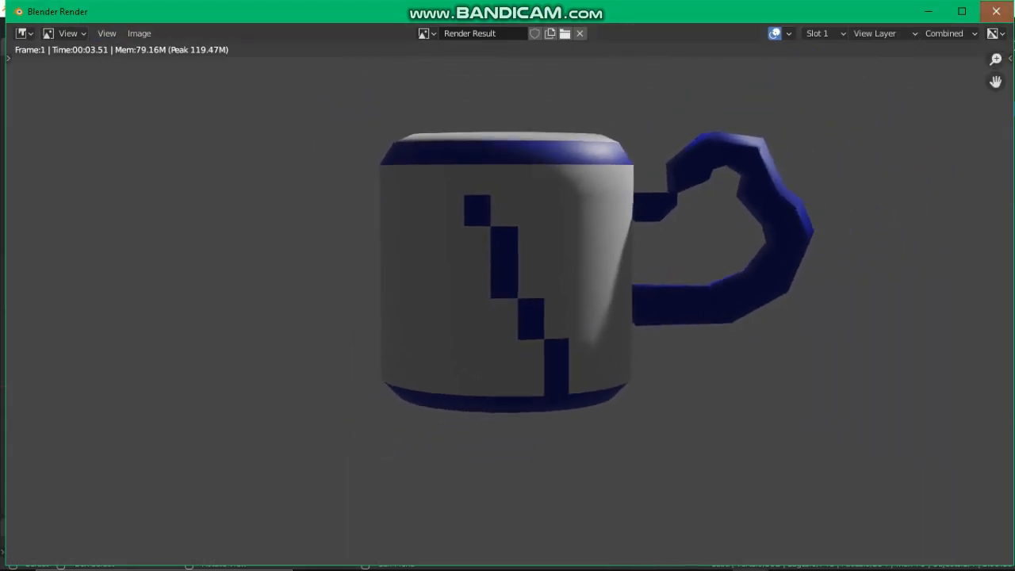
pyautogui.click(995, 11)
# Display the viewport in Rendered shading, return to Object Mode, and deselect the mug
pyautogui.click(812, 65)
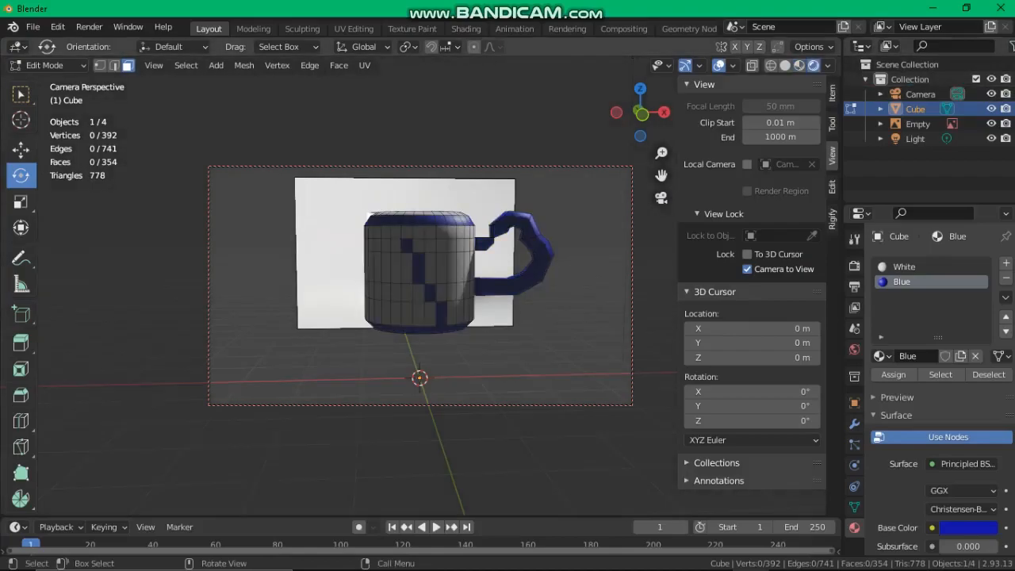
pyautogui.press('Tab')
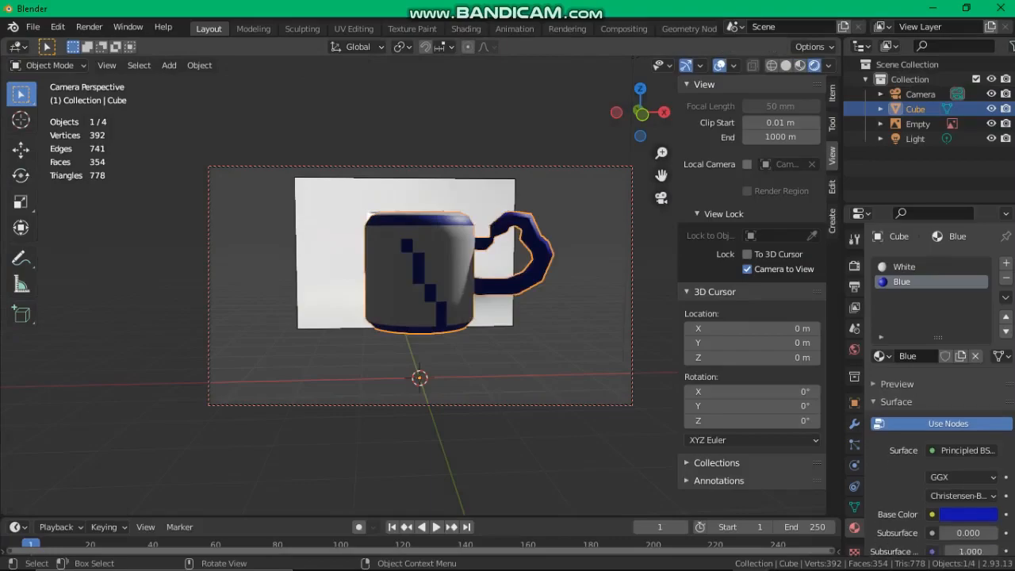
pyautogui.hotkey('alt', 'a')
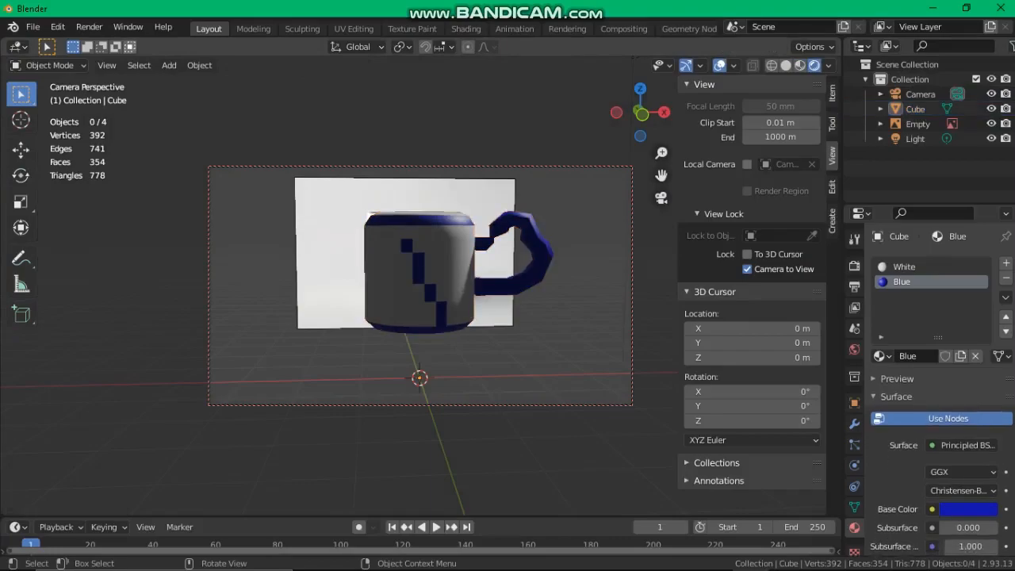
# Render the deselected mug again from Object Mode, check the full image, and close the render window
pyautogui.click(89, 26)
pyautogui.click(111, 44)
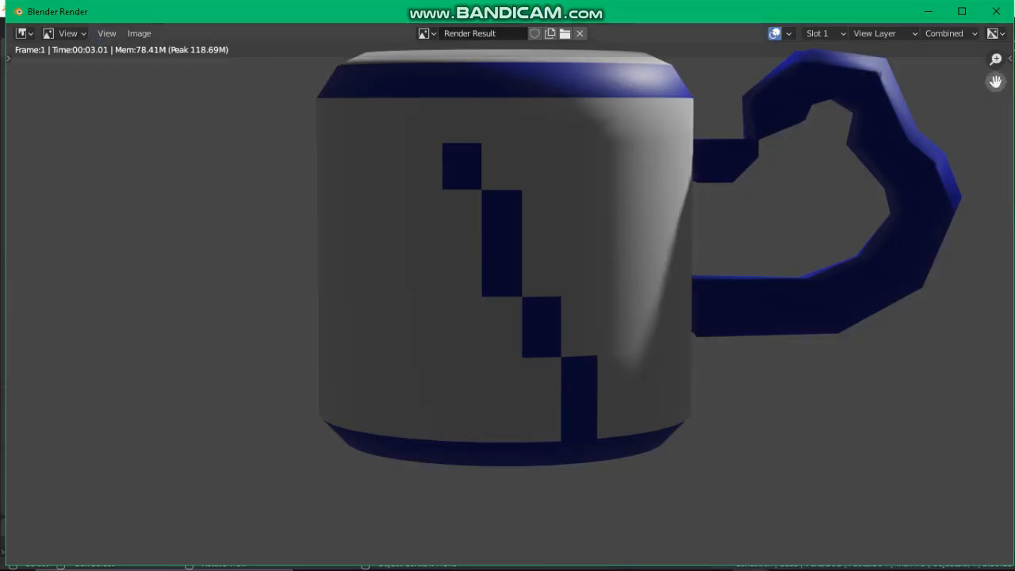
pyautogui.moveTo(995, 59); pyautogui.dragTo(994, 123)
pyautogui.click(996, 11)
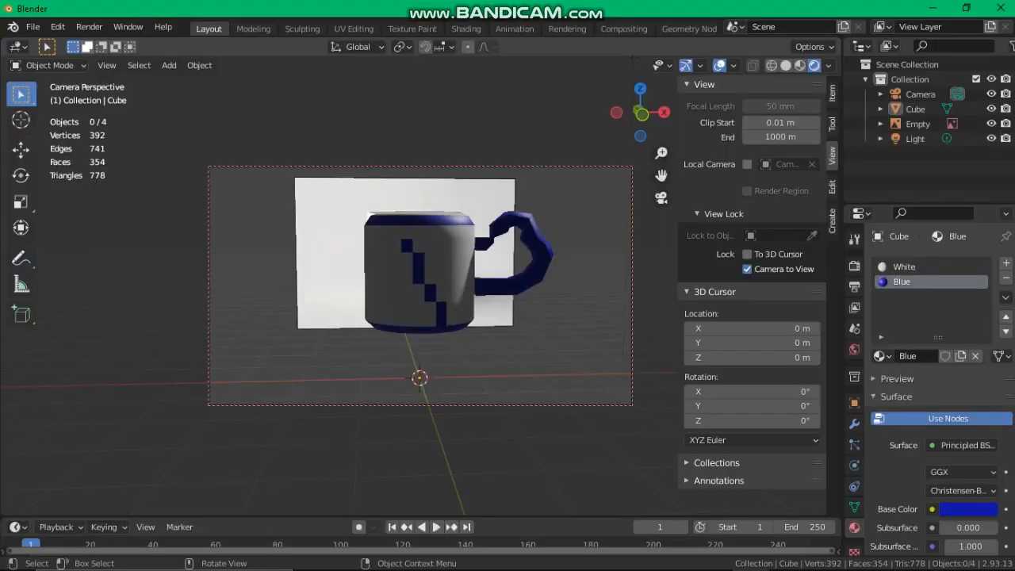
# Orbit the locked camera slightly around the mug and leave the camera view for the free perspective
pyautogui.moveTo(420, 285); pyautogui.dragTo(463, 244, button='middle')
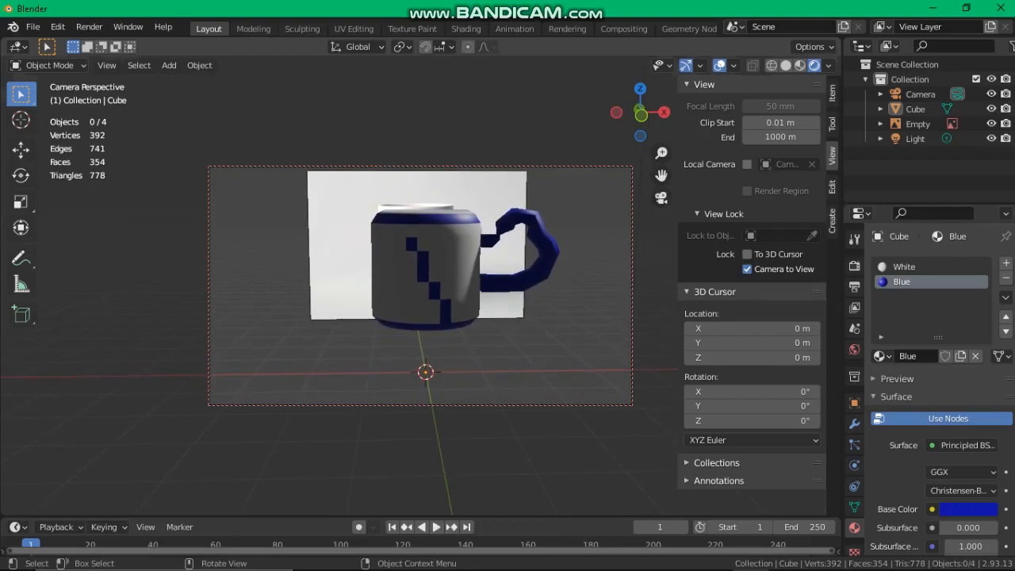
pyautogui.press('KP_0')
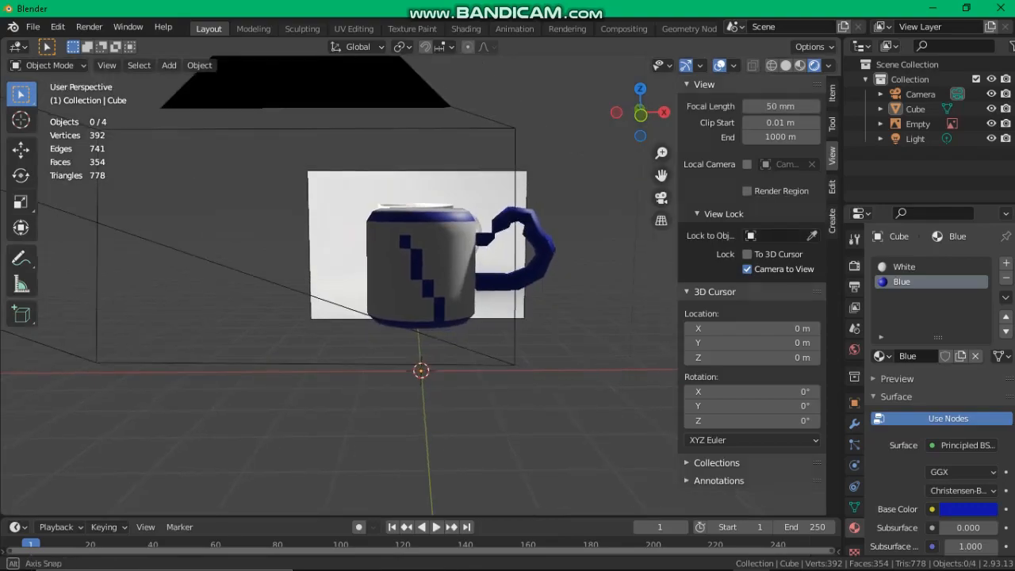